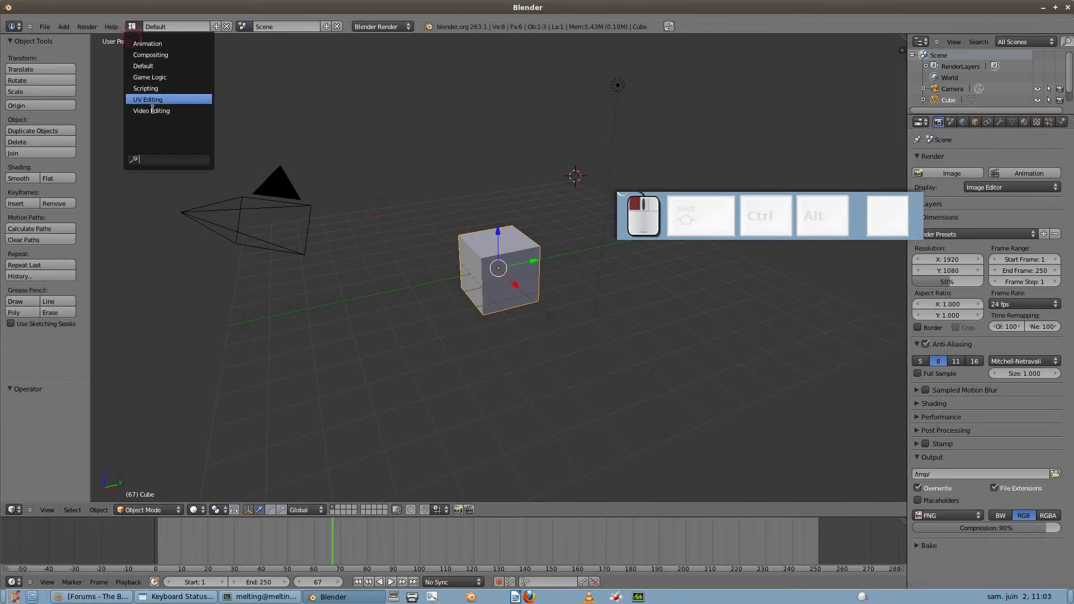
- Switch to the Video Editing screen layout and turn the graph editor area into a File Browser
left_click(176, 111)
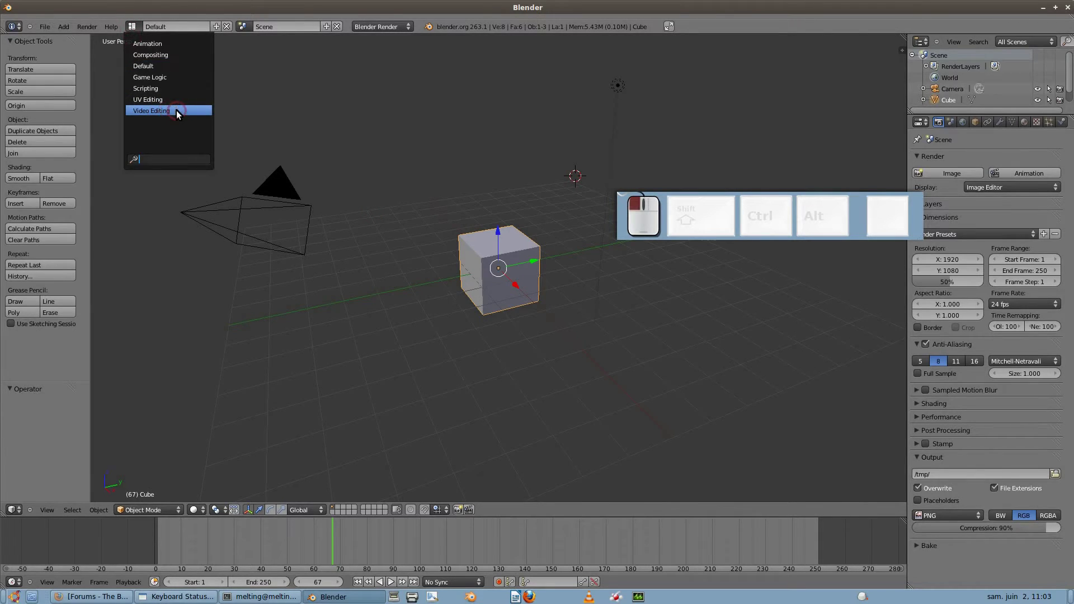
left_click_drag(622, 233, 744, 82)
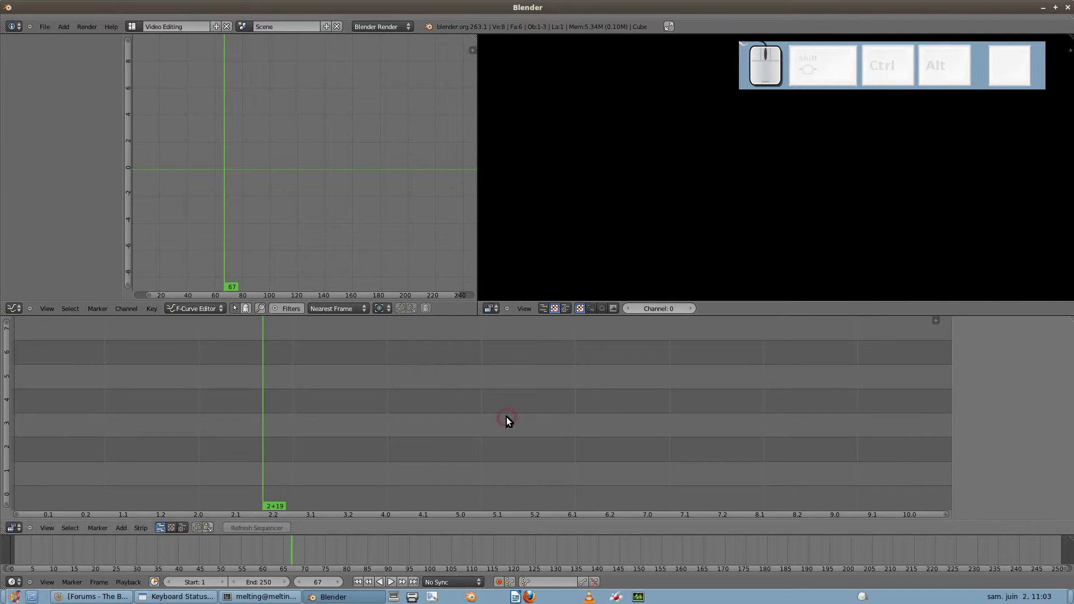
left_click(14, 308)
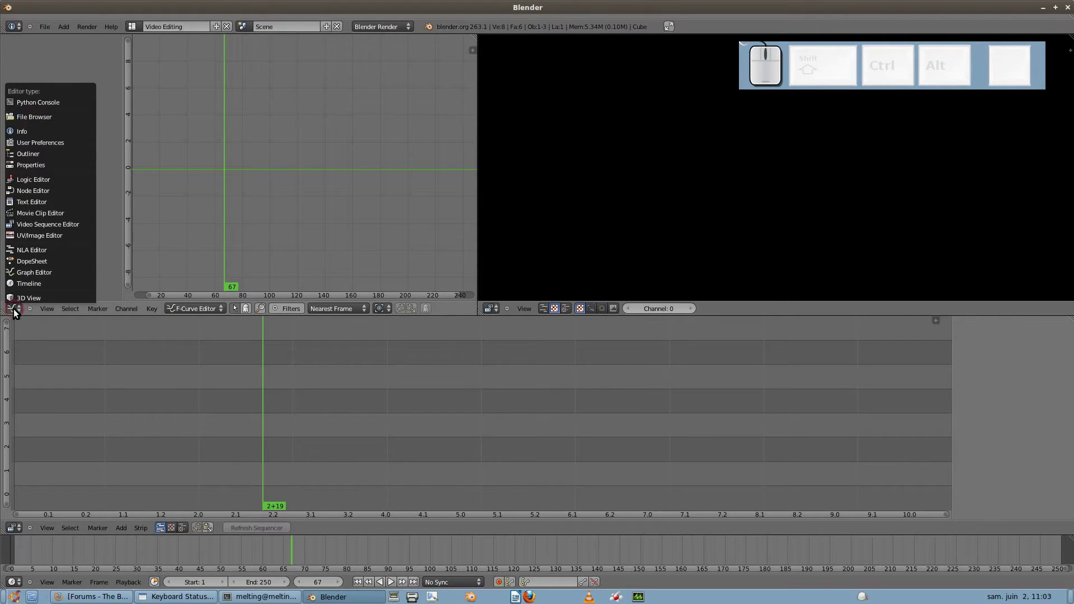
left_click(134, 196)
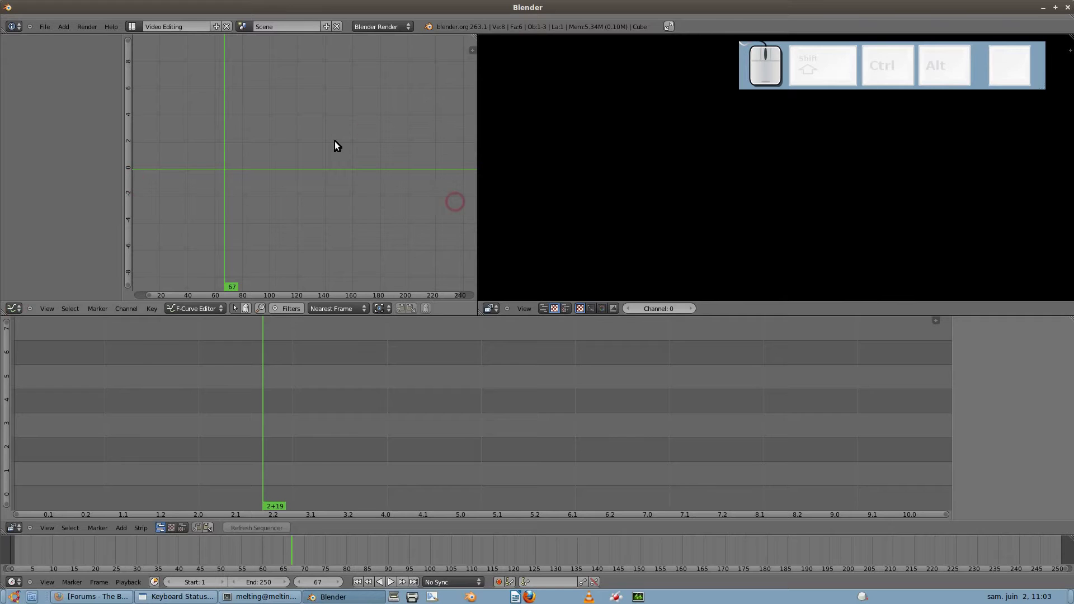
left_click(12, 309)
left_click(33, 116)
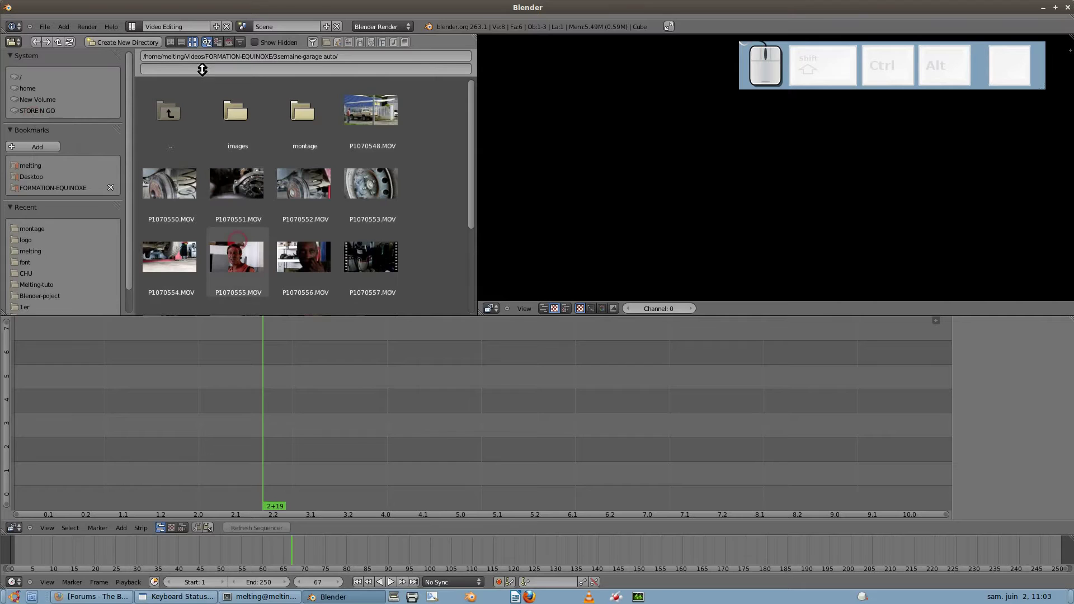
- Show the video files as thumbnails and place P1070552.MOV in the sequencer starting at frame 19
left_click(169, 42)
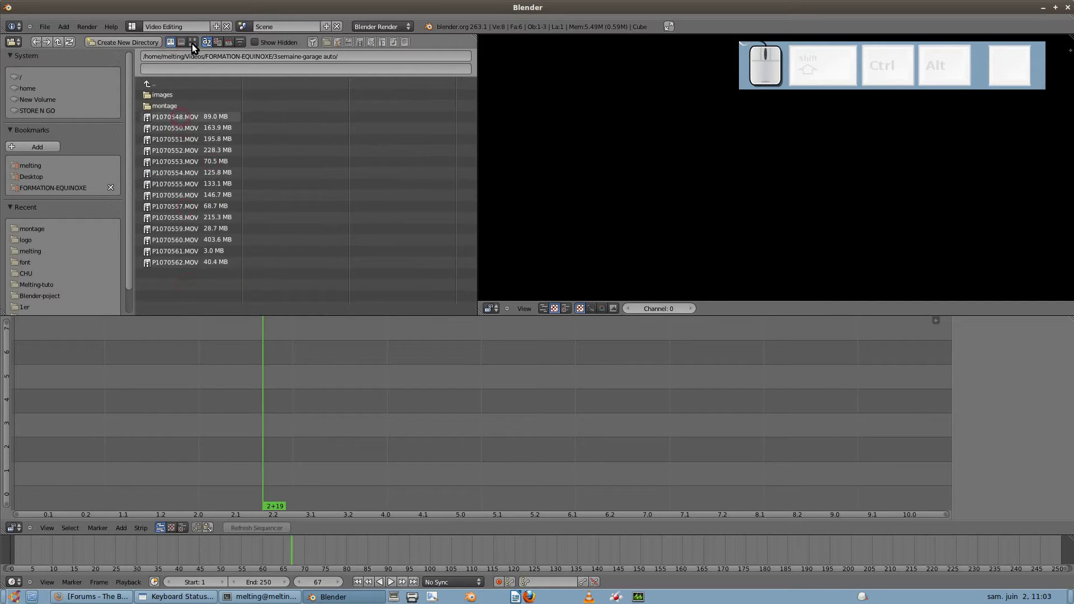
left_click(193, 42)
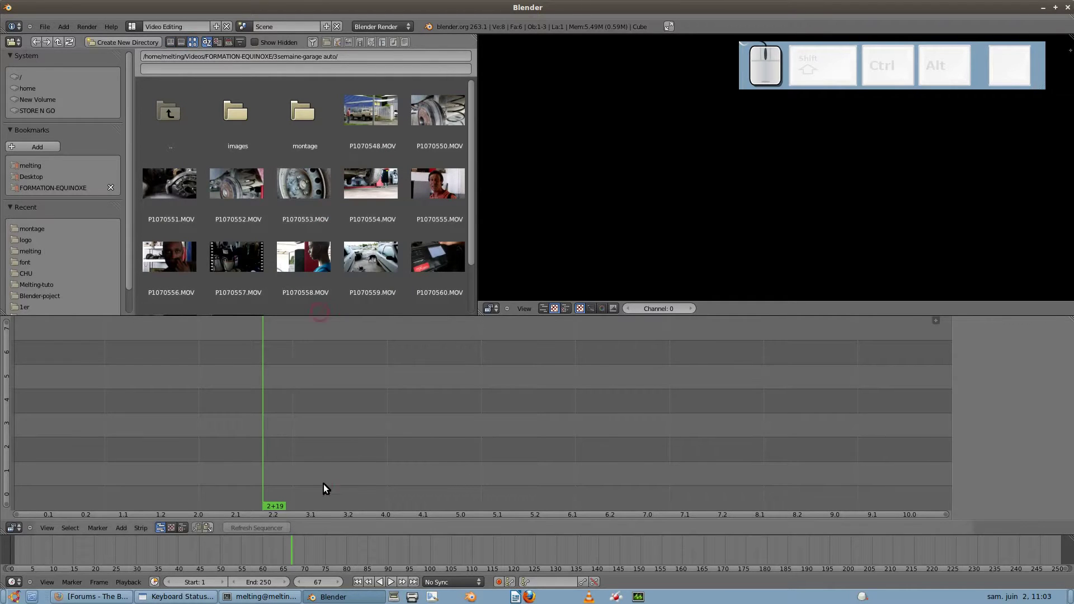
key("Home")
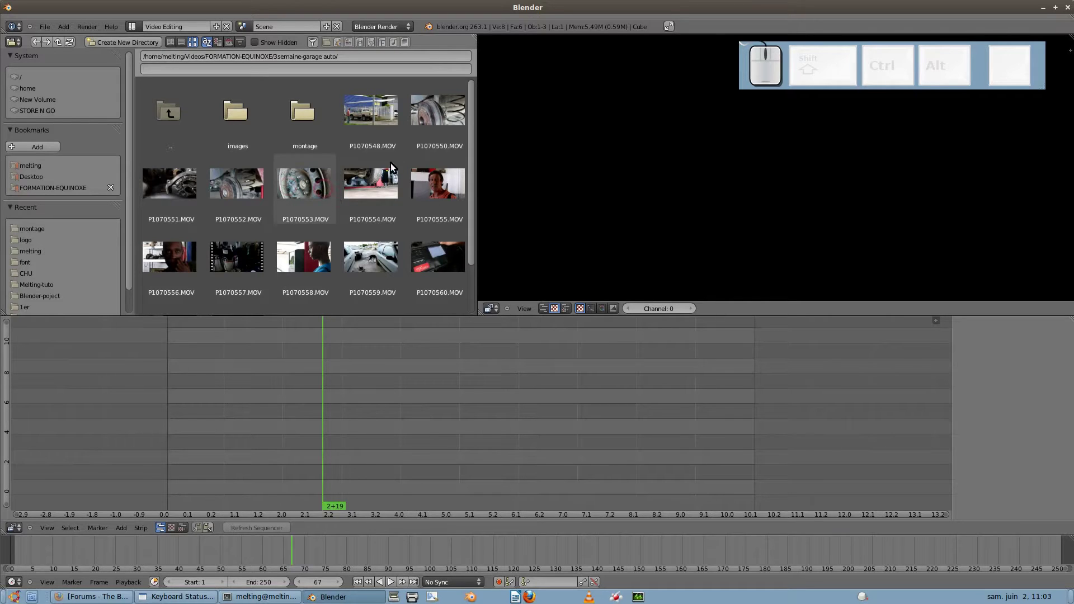
left_click_drag(308, 188, 242, 398)
left_click(434, 189)
left_click_drag(311, 188, 210, 413)
scroll(288, 433, "down", 3)
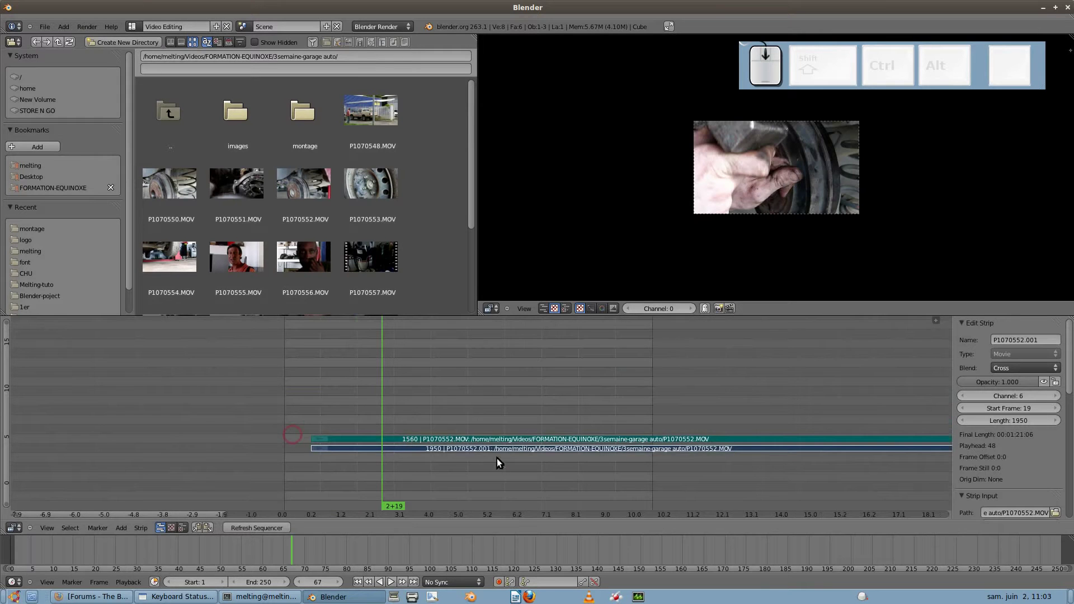
- Scrub through the P1070552 clip in the sequencer to review its frames
scroll(392, 458, "down", 3, "ctrl")
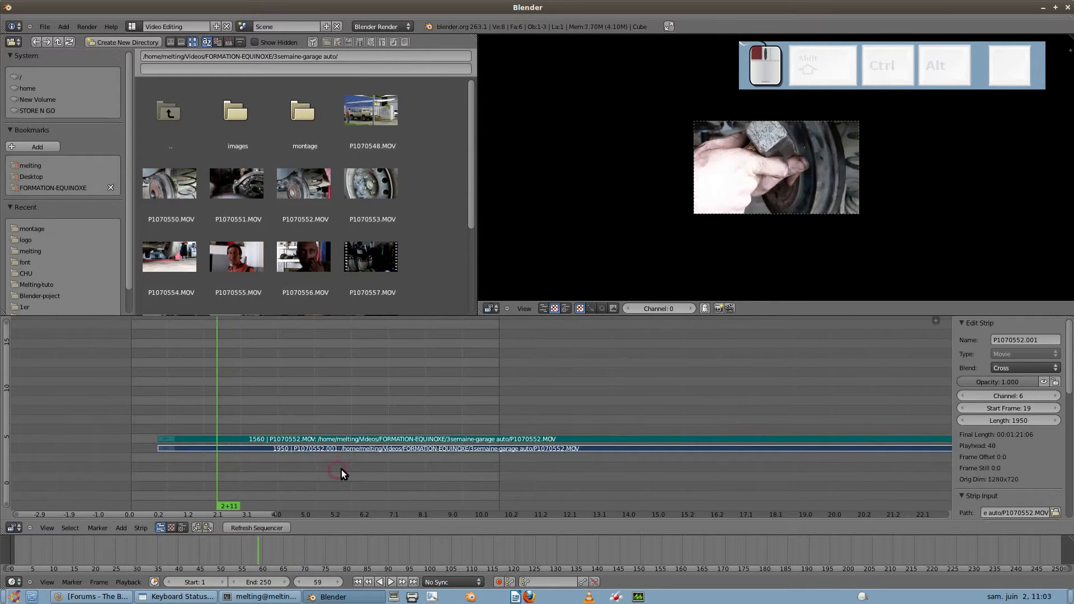
scroll(687, 219, "up", 1)
left_click_drag(746, 80, 725, 572)
right_click(201, 454)
left_click_drag(177, 451, 308, 453)
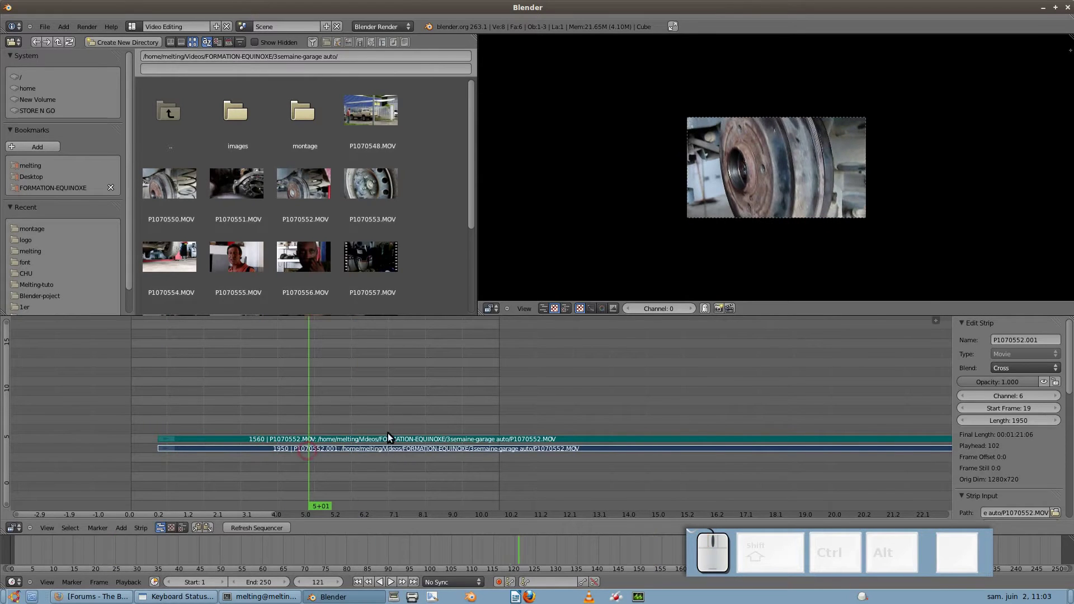
- Play the P1070552 clip from frame 18 for a moment, stop it, and inspect the picture in the enlarged preview
left_click_drag(150, 457, 158, 453)
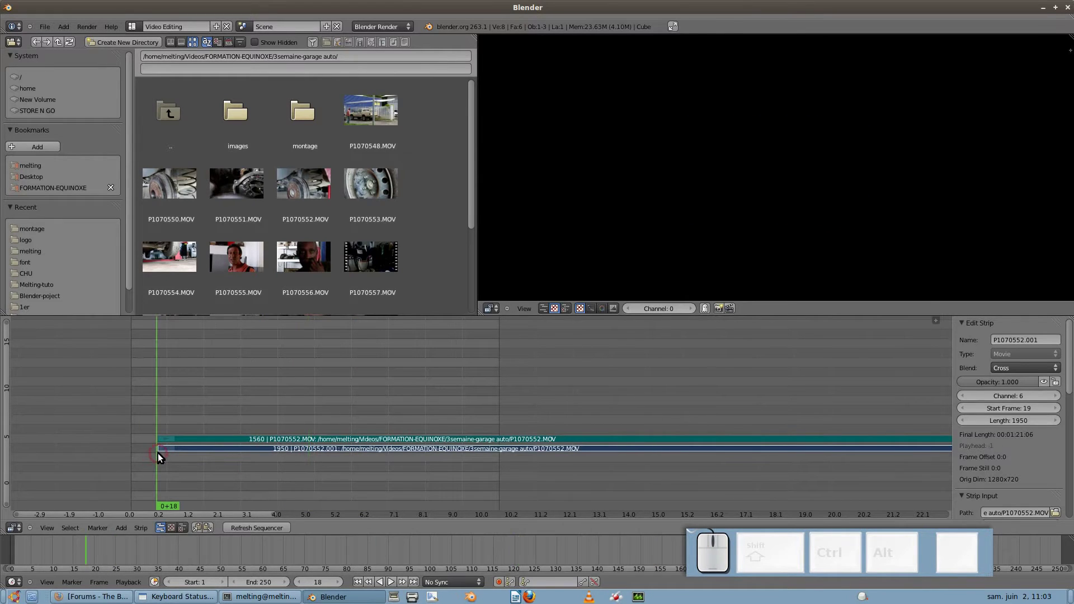
key("alt+a")
scroll(815, 193, "up", 2)
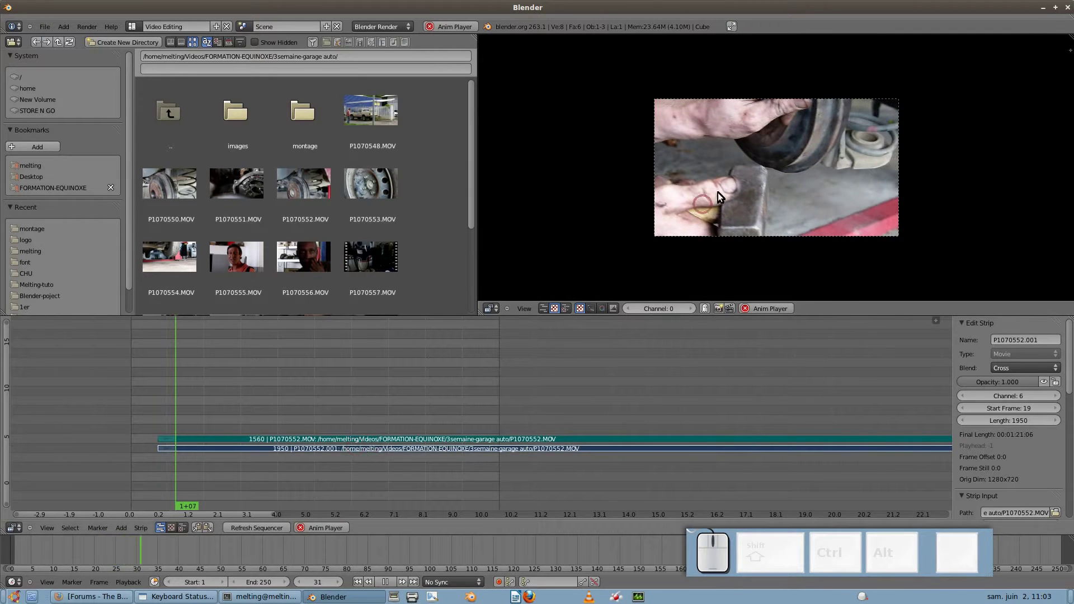
key("alt+a")
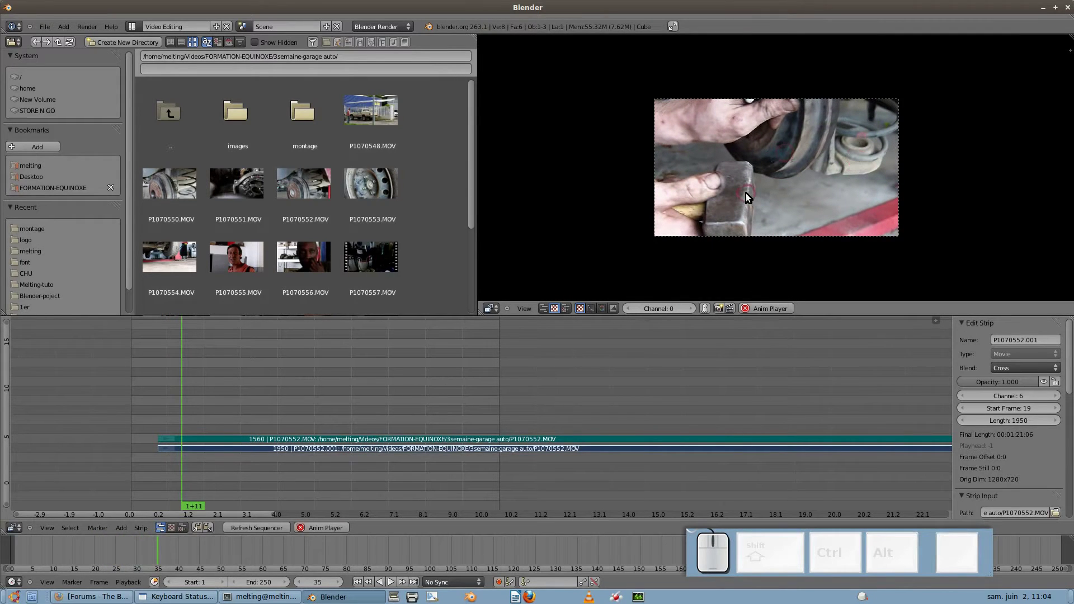
scroll(746, 193, "up", 1)
scroll(746, 193, "up", 1)
scroll(720, 228, "up", 1)
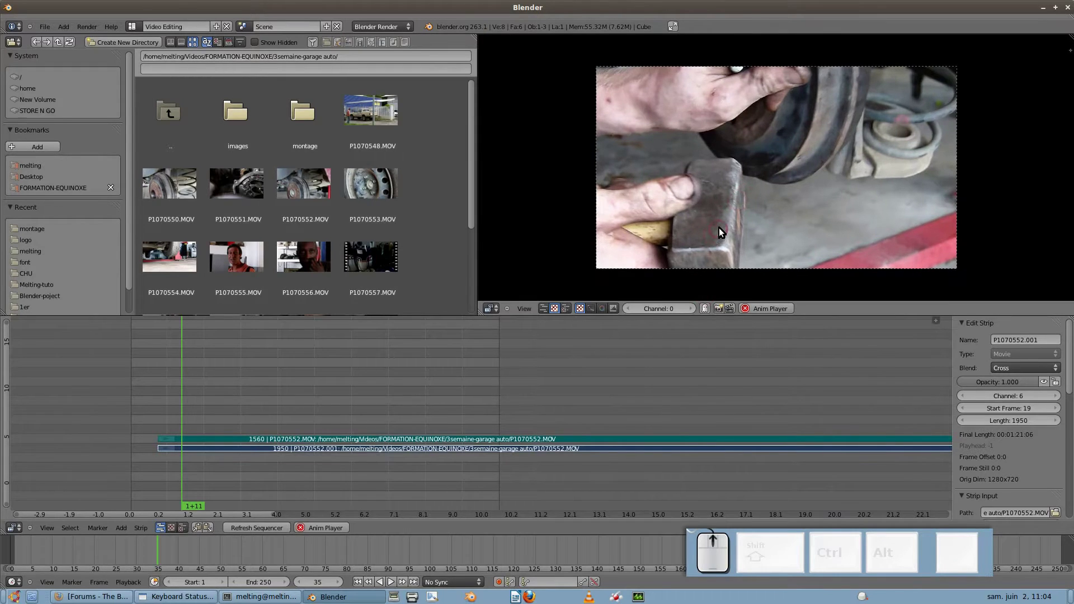
- Enable the AV-sync playback option for the timeline
left_click(127, 583)
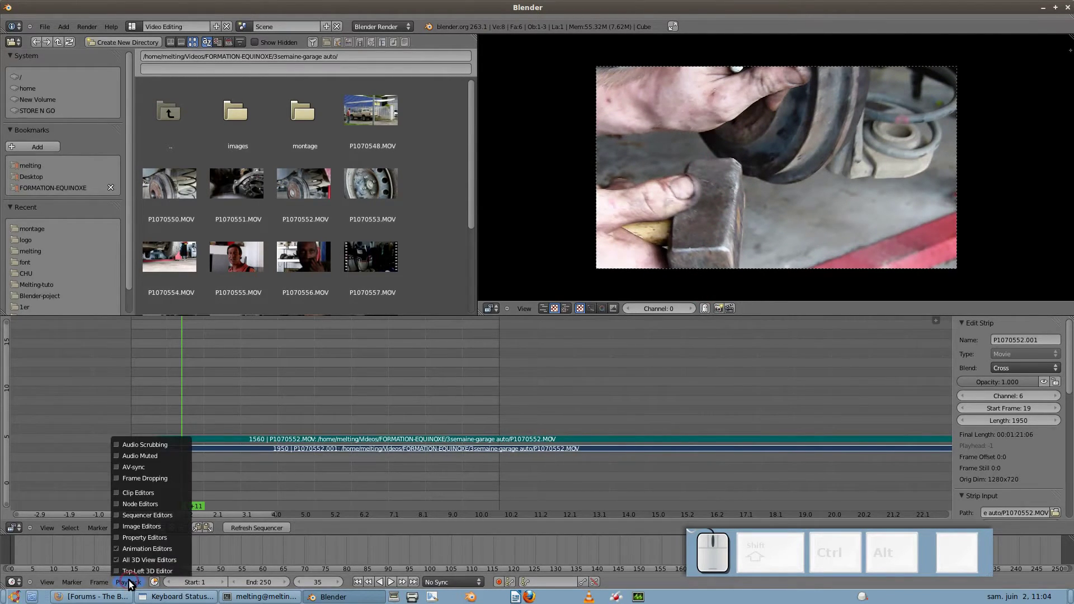
left_click_drag(29, 548, 156, 553)
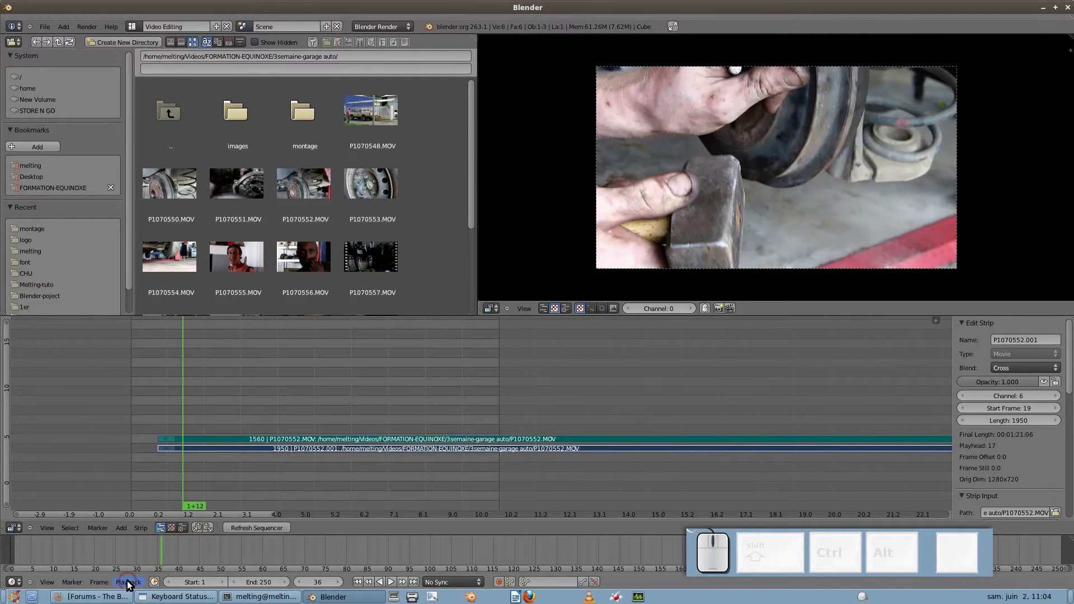
left_click(127, 582)
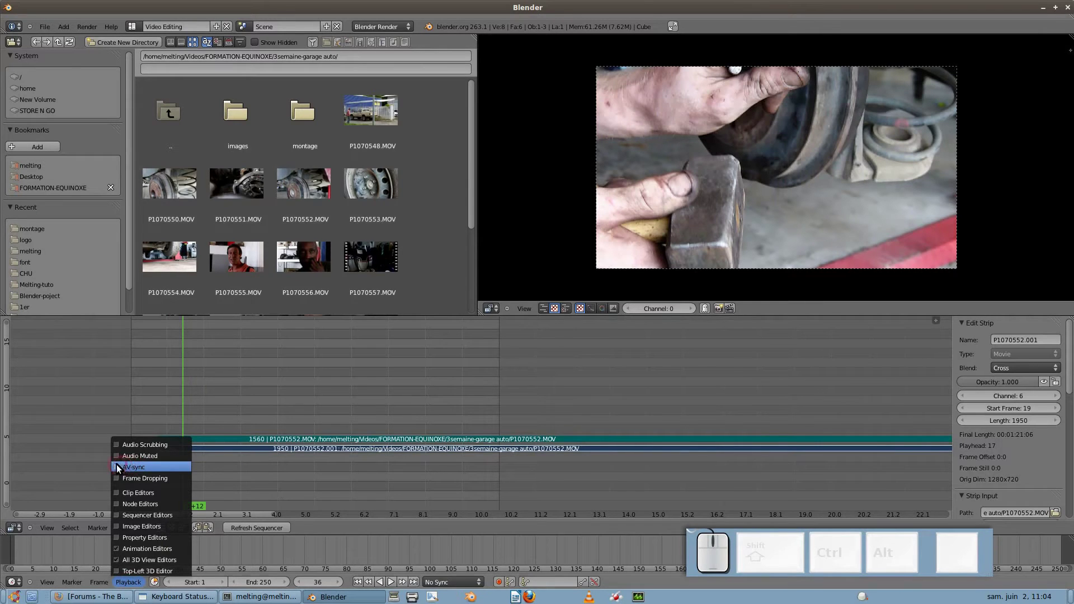
left_click(119, 467)
left_click(129, 582)
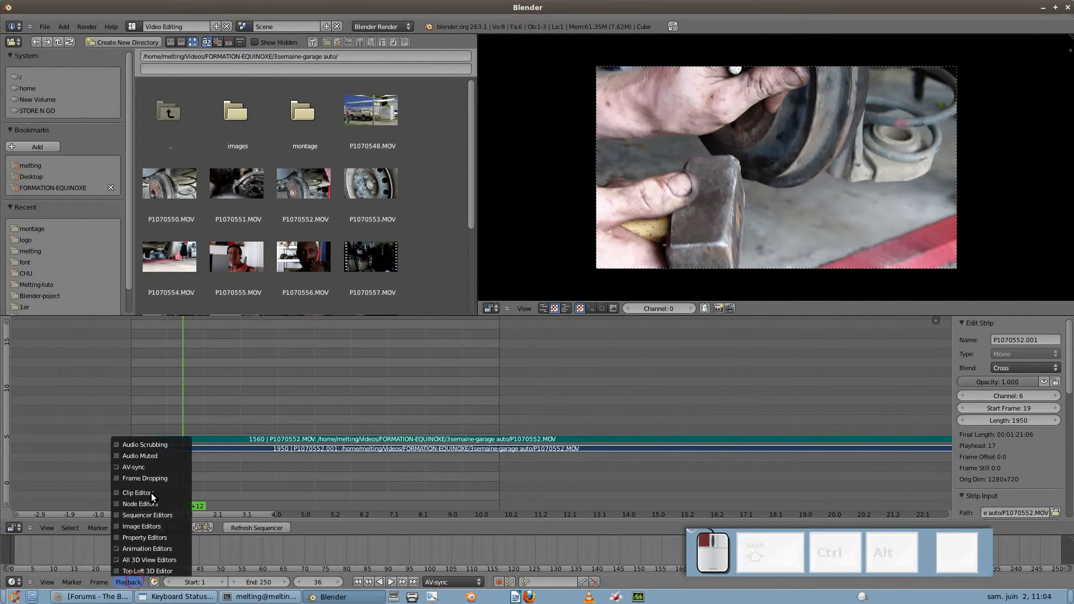
left_click(172, 458)
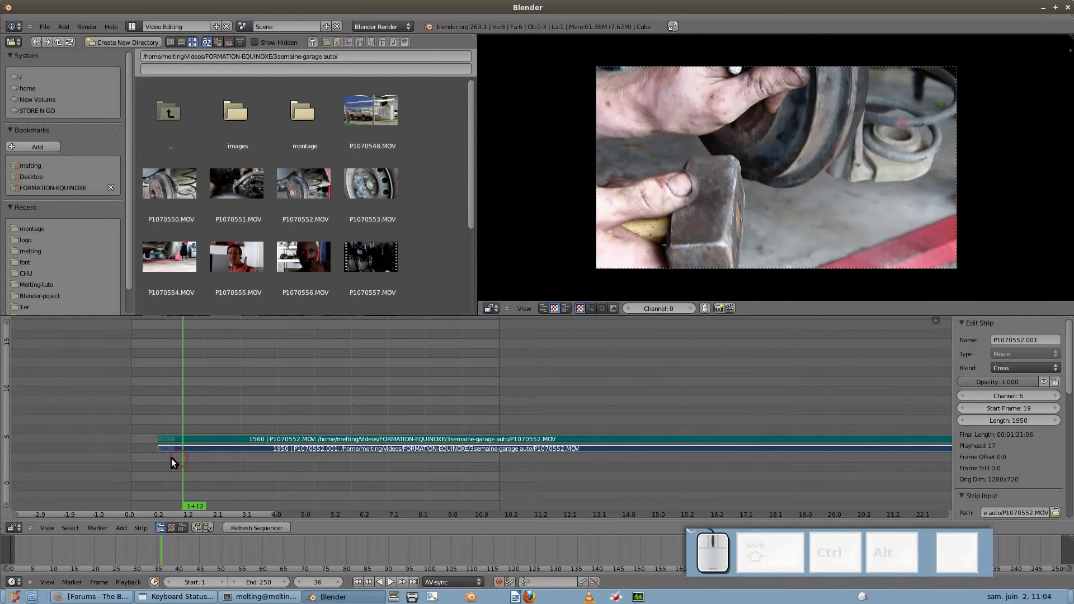
- Play the clip from frame 35 with AV-sync active to check the playback, and stop it
left_click(202, 458)
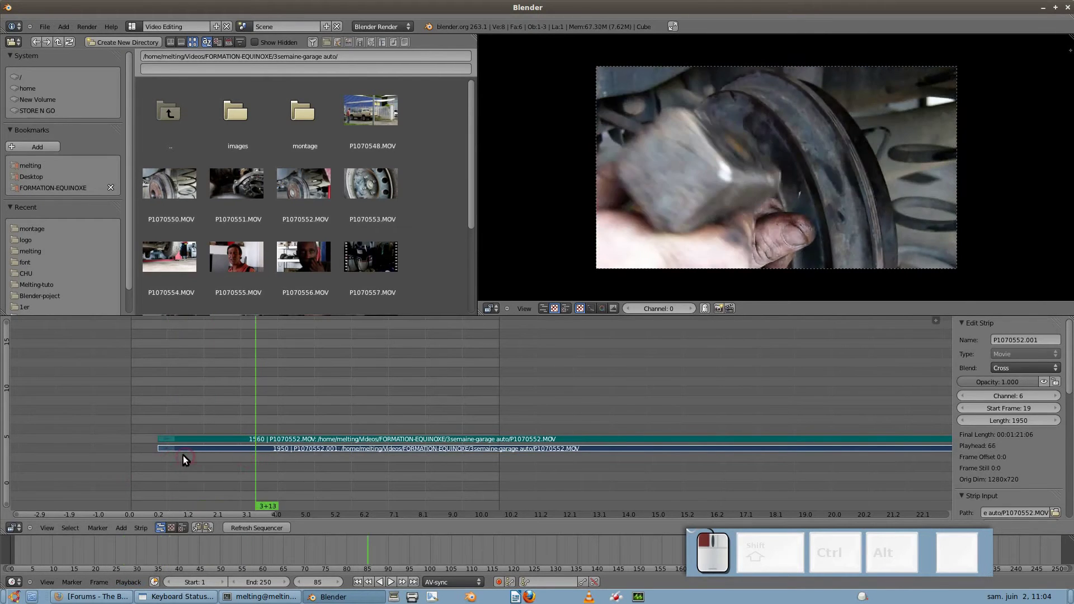
left_click(183, 456)
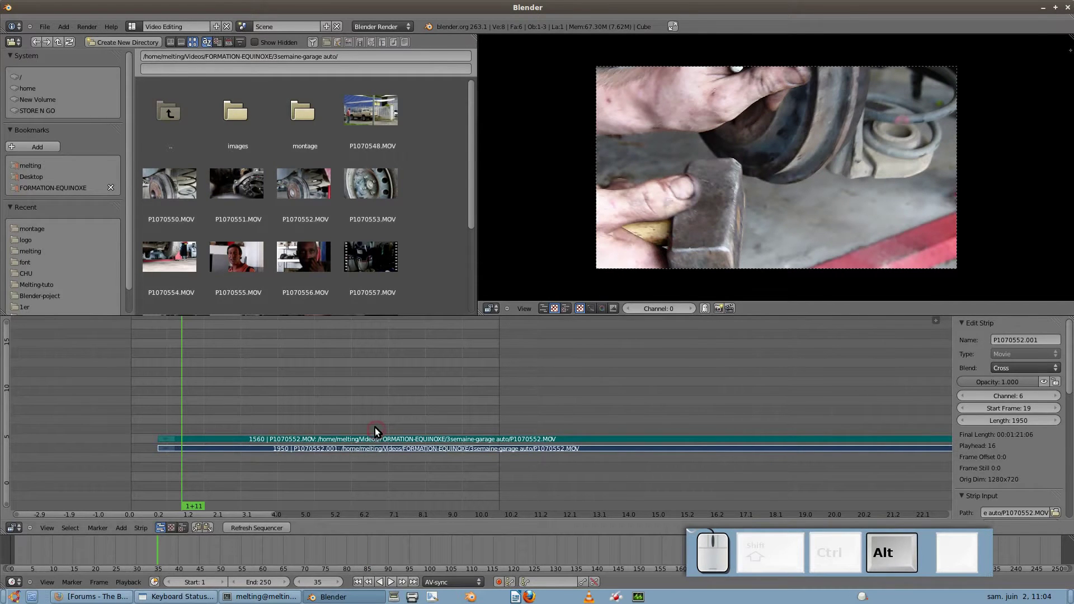
key("alt+a")
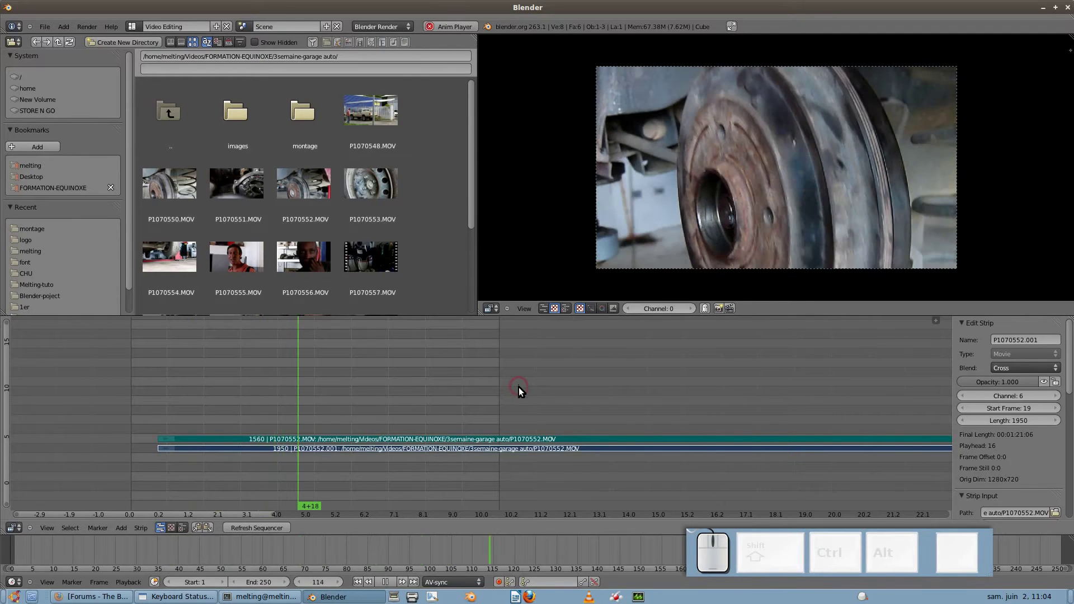
scroll(506, 411, "down", 4)
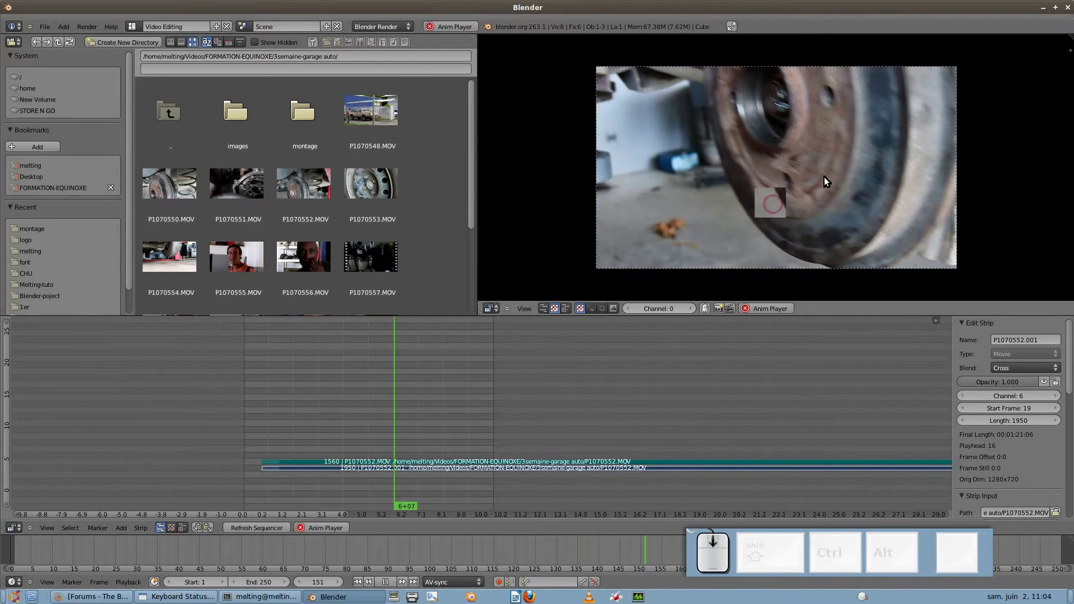
scroll(824, 177, "down", 1)
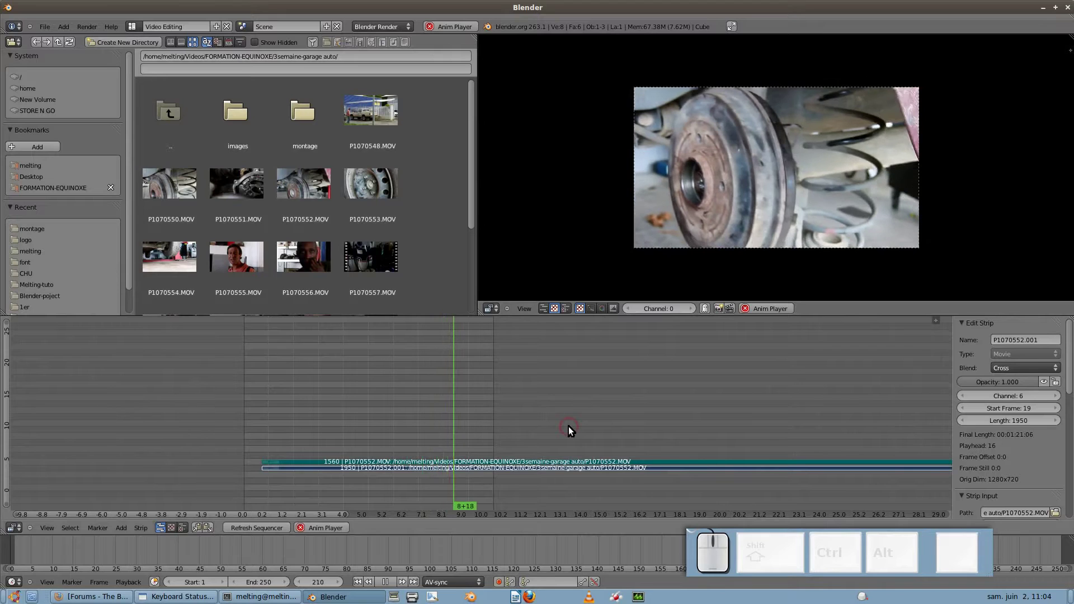
key("alt+a")
- Duplicate the P1070552 movie and sound strips together and place the copies in higher channels starting at frame -351
right_click(269, 466, "shift")
right_click(267, 466, "shift")
key("shift+d")
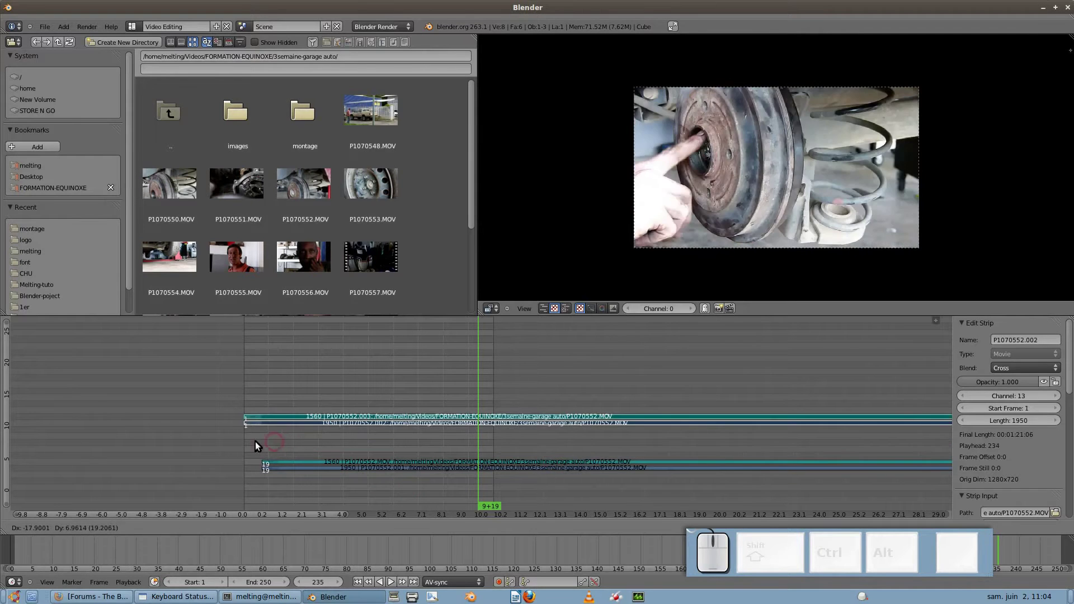
left_click(68, 436)
scroll(69, 435, "down", 3)
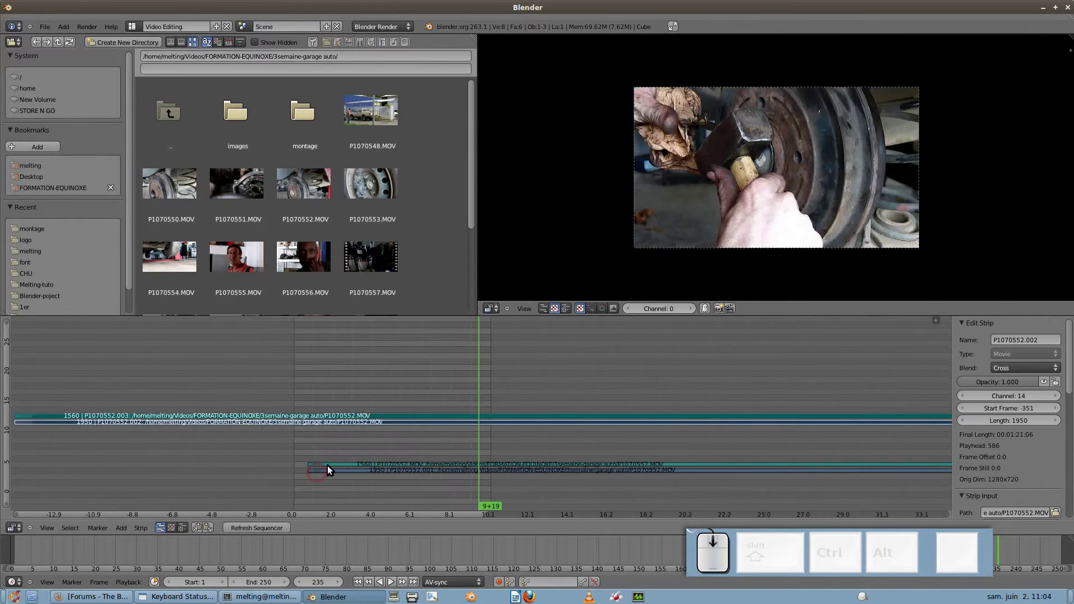
- Delete the original P1070552 movie and sound strips that start at frame 19
right_click(408, 465, "shift")
right_click(411, 469, "shift")
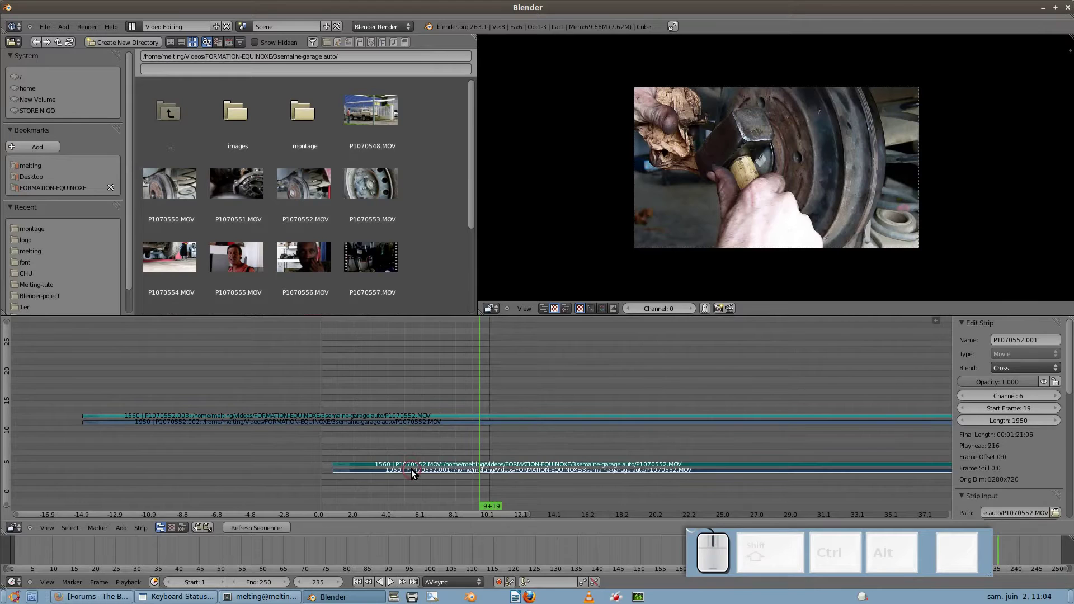
key("Delete")
key("Return")
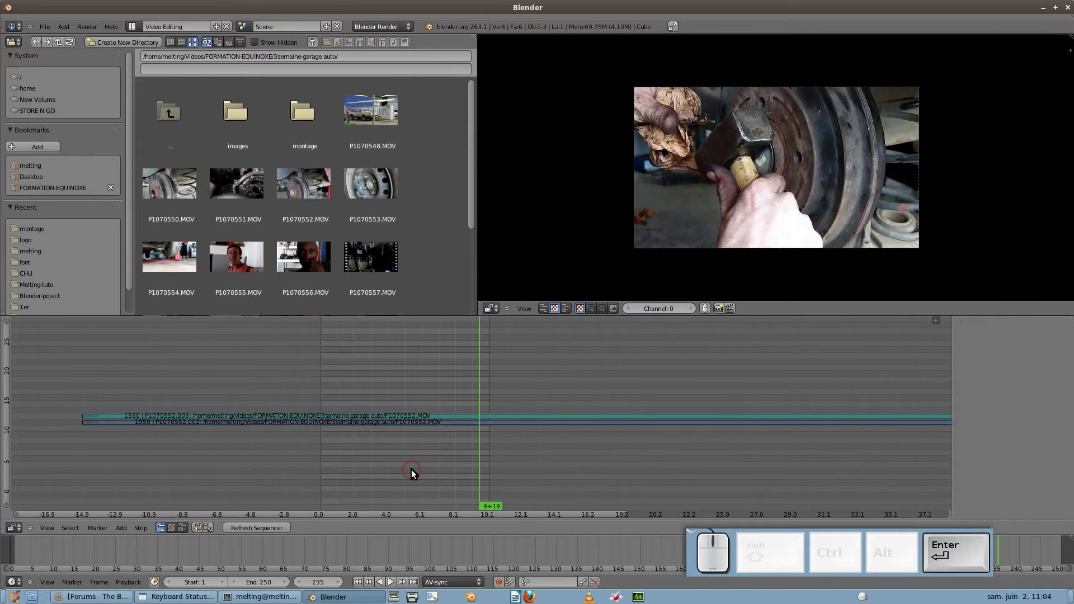
- Play the duplicated strips briefly, stop, and scrub back to frame 112 to check their picture
left_click(372, 458)
key("alt+a")
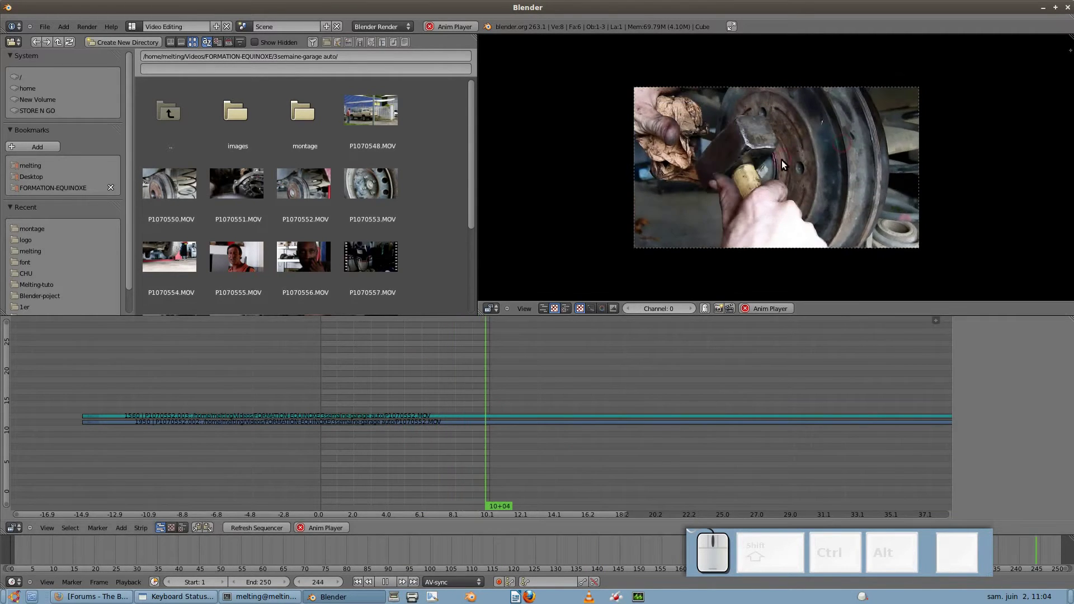
key("alt+a")
left_click_drag(433, 429, 397, 429)
- Delete the duplicated P1070552 movie and sound strips from the sequencer
right_click(425, 420, "shift")
right_click(427, 416, "shift")
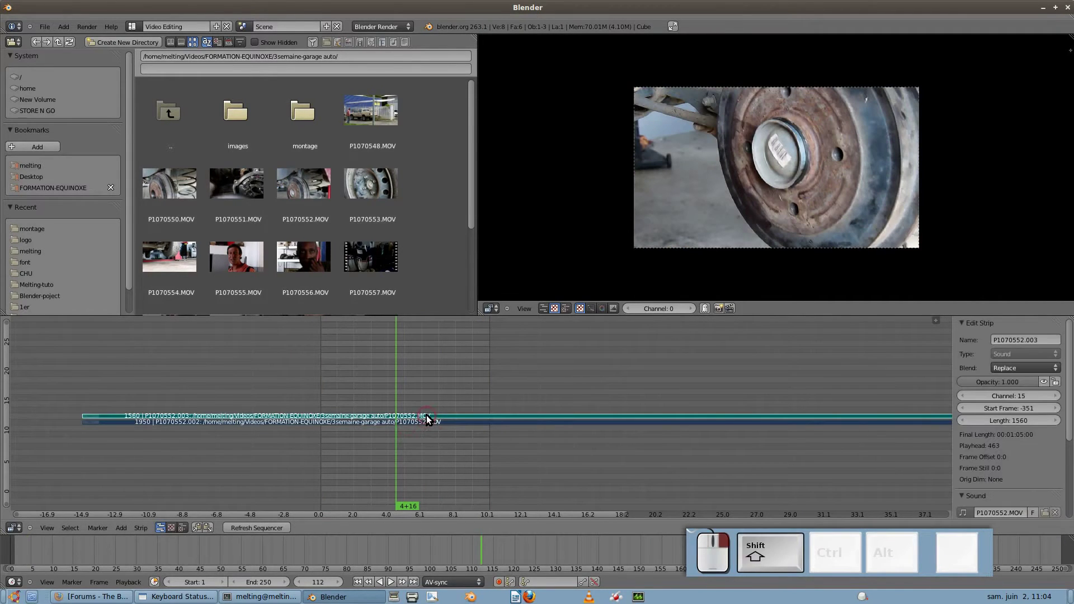
key("Delete")
left_click(437, 433)
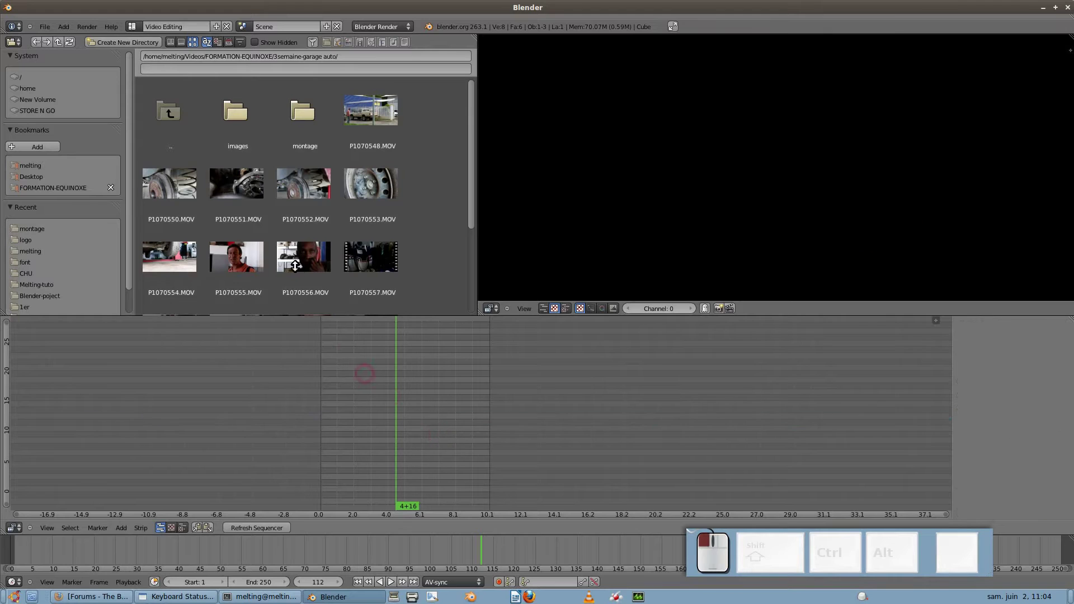
- Place P1070550.MOV in the sequencer starting at frame -14 and move the playhead to frame 1134
scroll(297, 407, "down", 2)
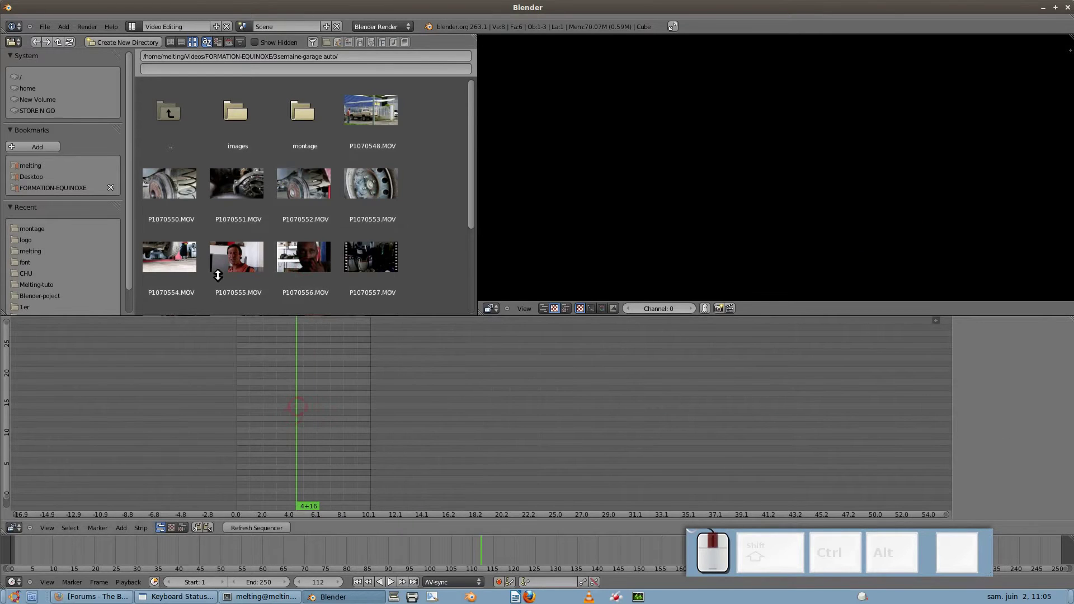
left_click_drag(160, 192, 228, 384)
scroll(529, 402, "down", 3)
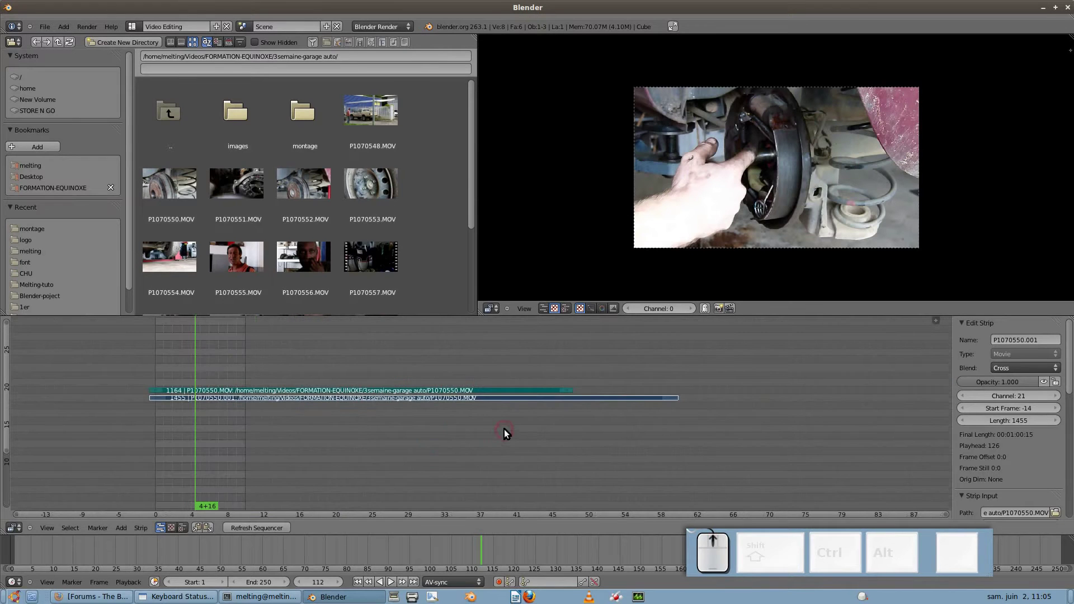
left_click(566, 395)
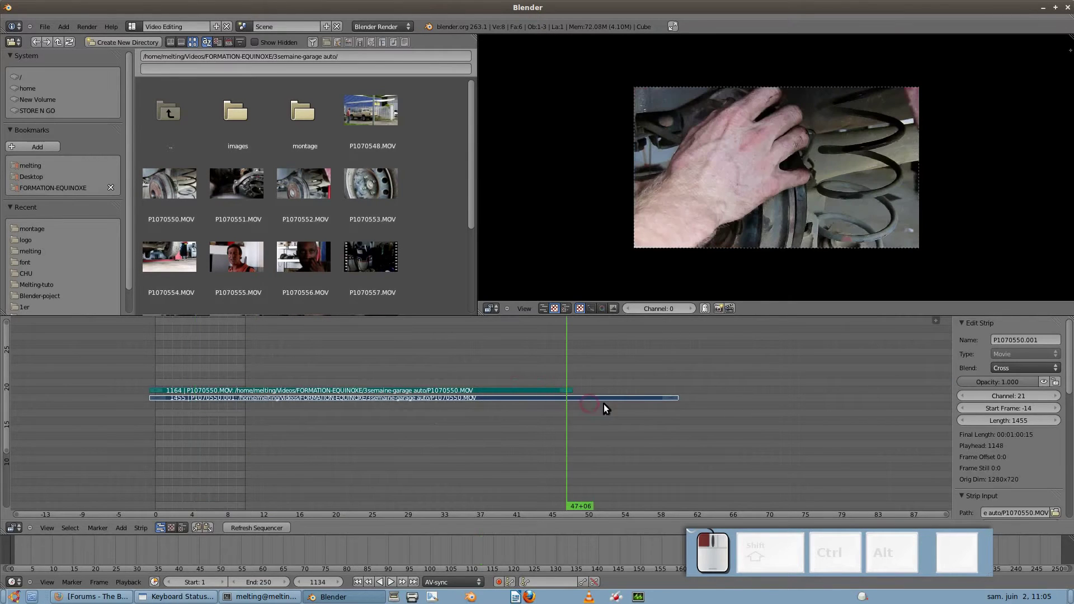
- Compare the ends of the P1070550 movie and sound strips and move the playhead to frame 1132
left_click(673, 402)
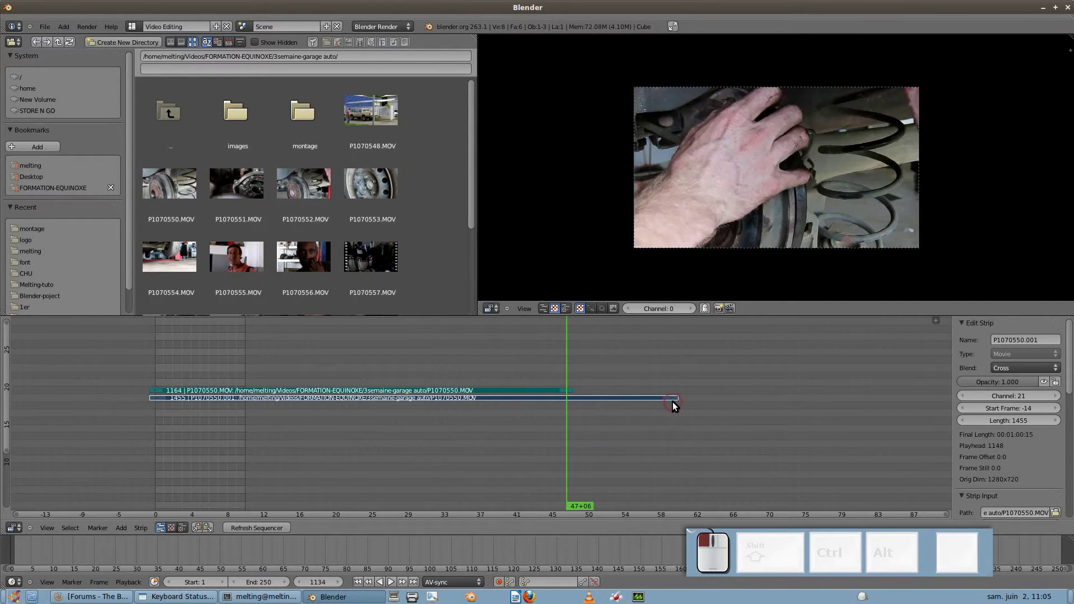
left_click(566, 395)
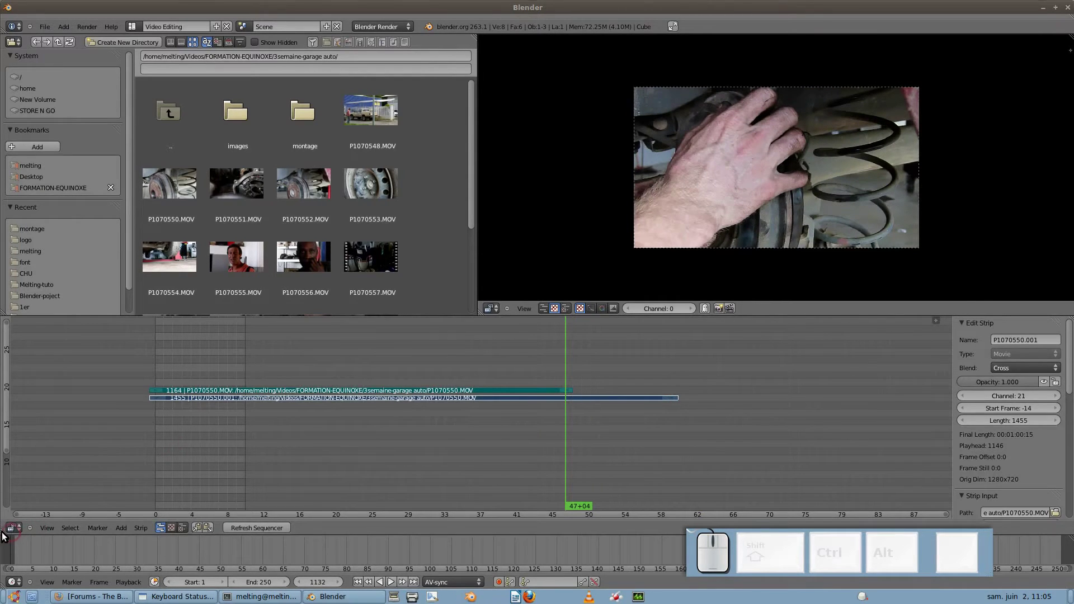
- Split a new area off the sequencer, make it a Properties editor, and narrow it
left_click_drag(4, 530, 239, 529)
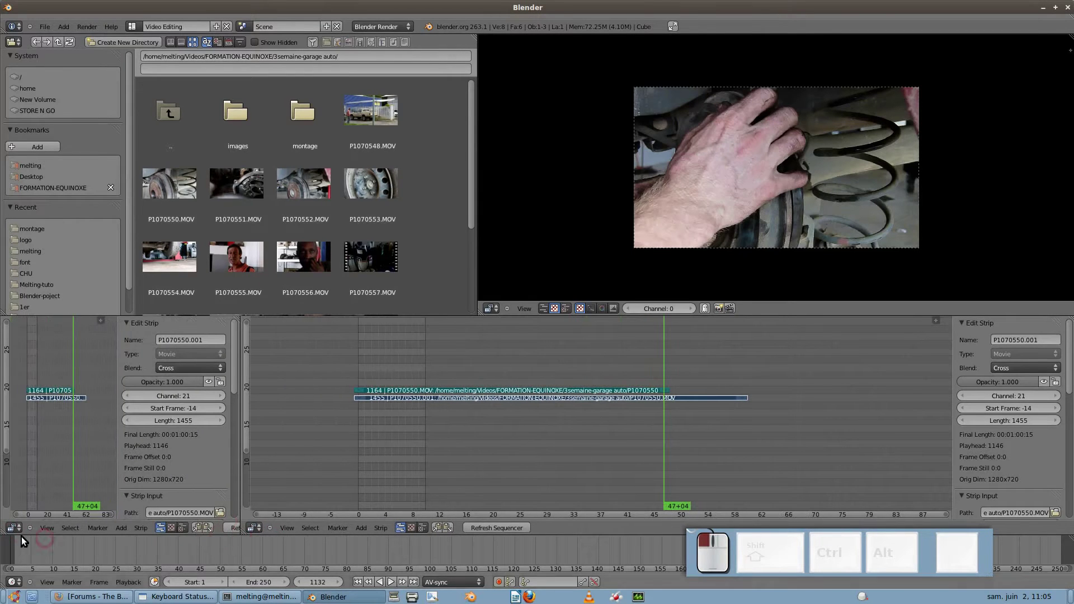
left_click(16, 529)
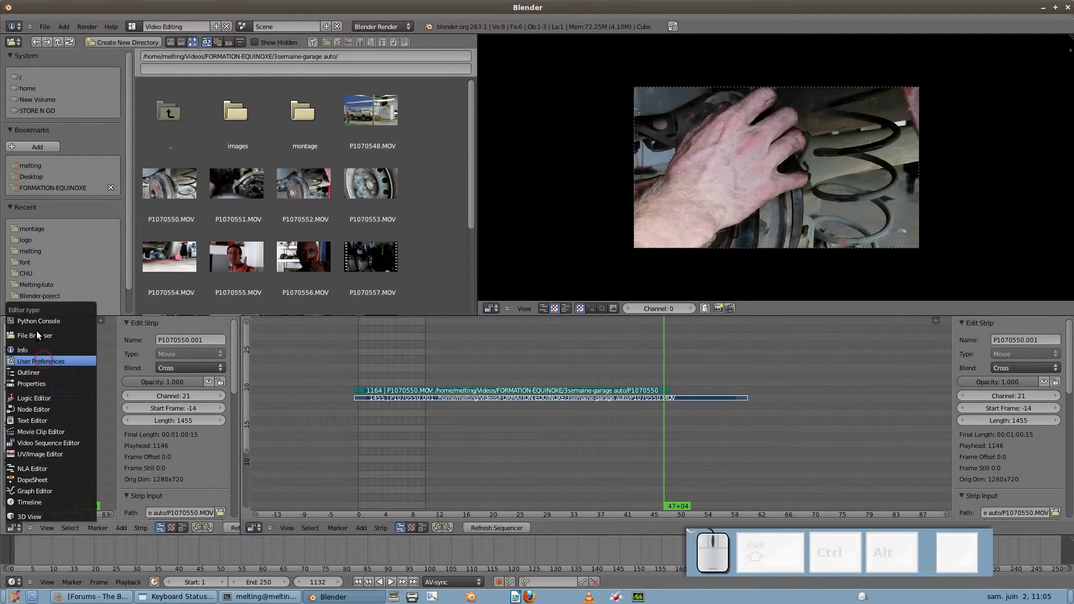
left_click(39, 383)
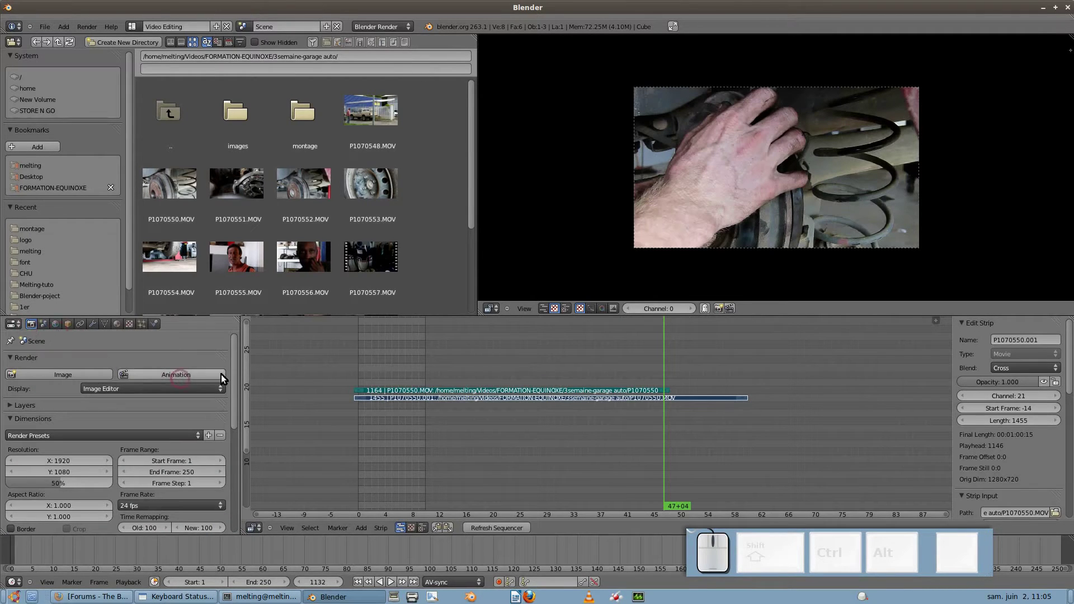
left_click_drag(241, 370, 191, 369)
left_click(280, 382)
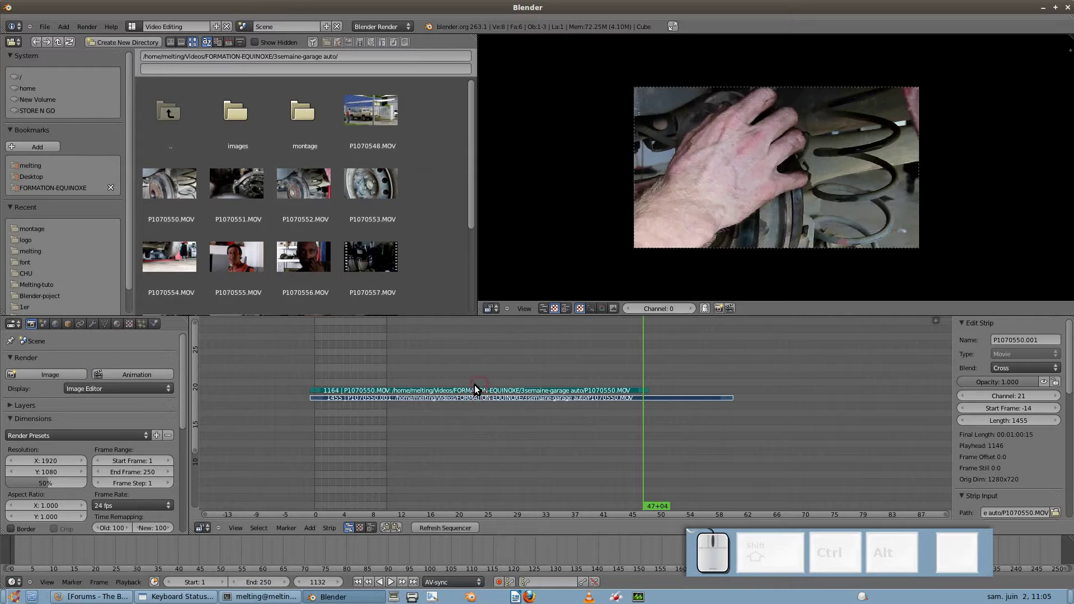
- Set the scene's frame rate to 30 fps
left_click(124, 514)
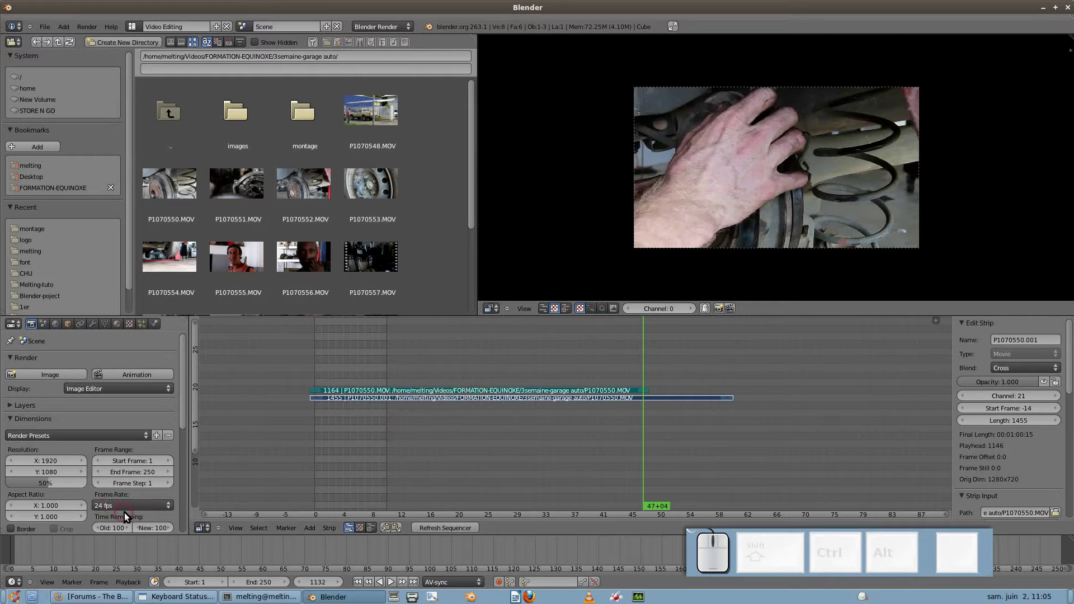
left_click(122, 503)
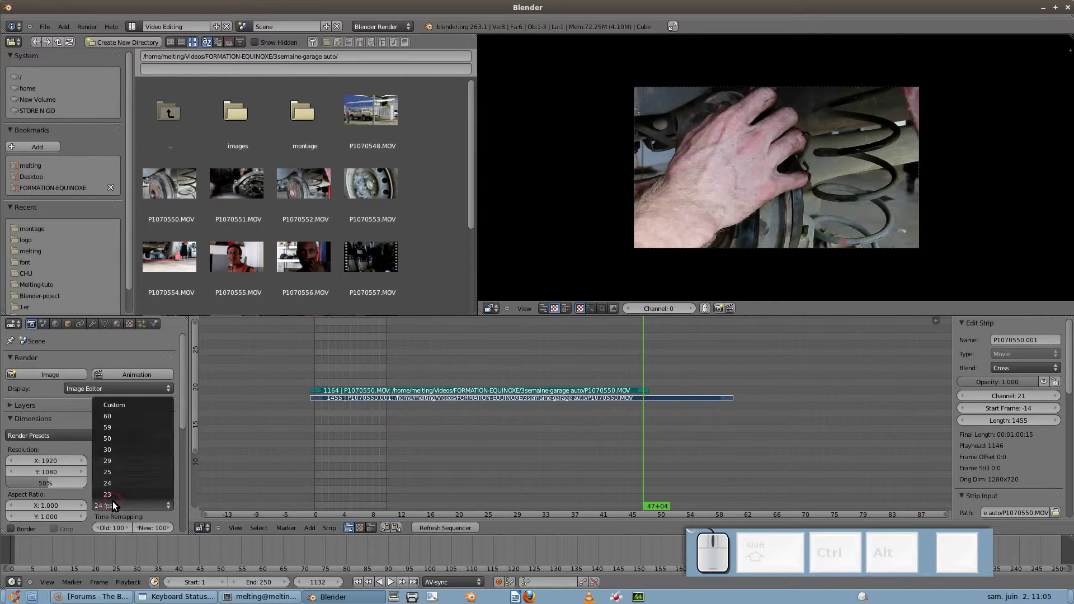
left_click(112, 448)
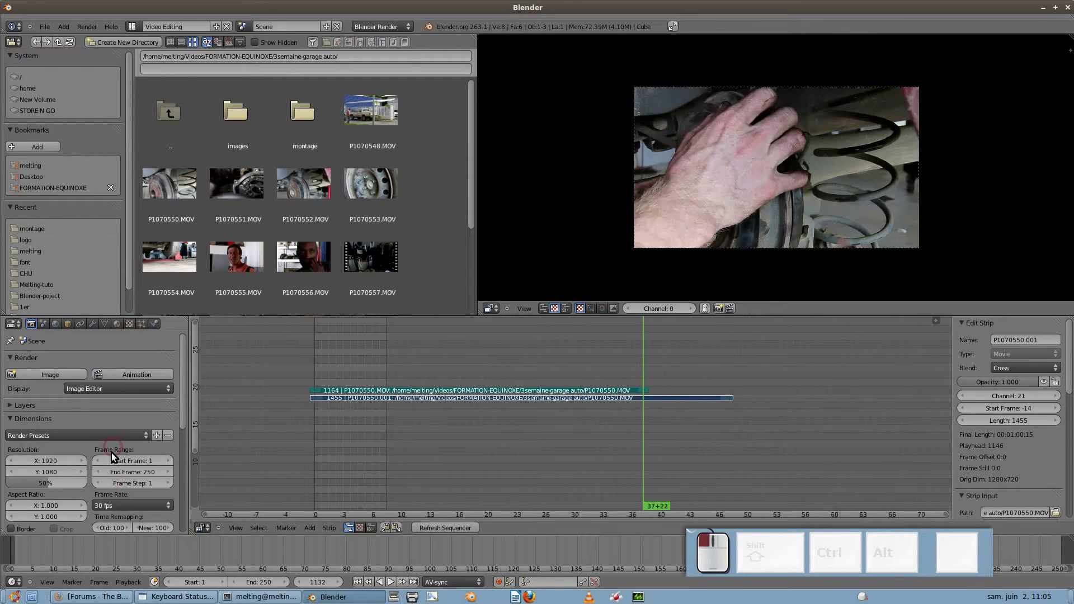
- Delete the P1070550 movie and sound strips that start at frame -14
right_click(413, 365)
key("x")
left_click(576, 400)
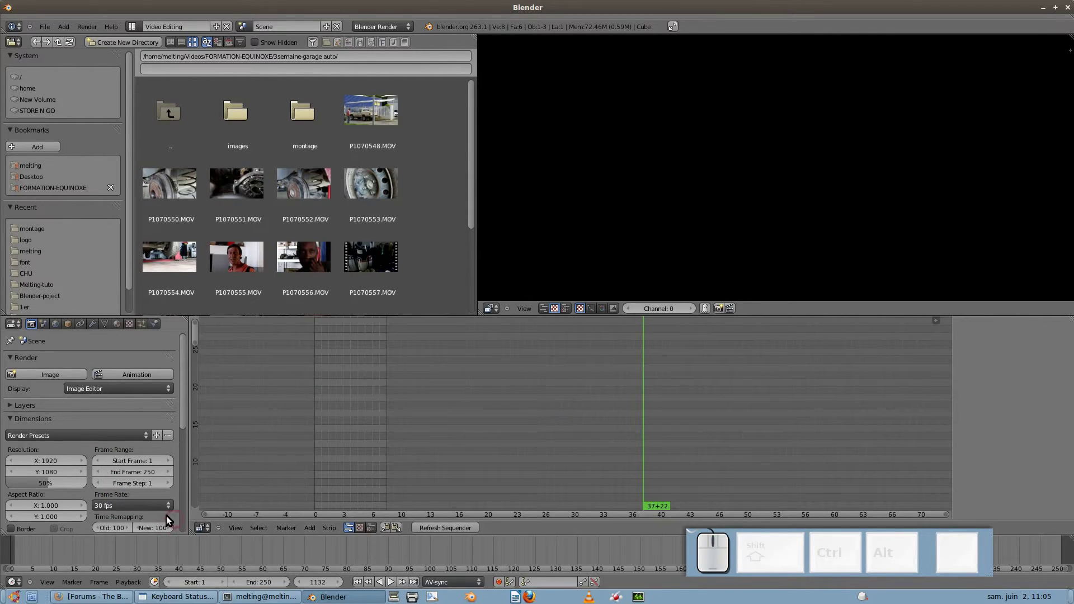
- Apply the HDTV 720p render preset and set the frame rate to 30 fps
left_click(101, 505)
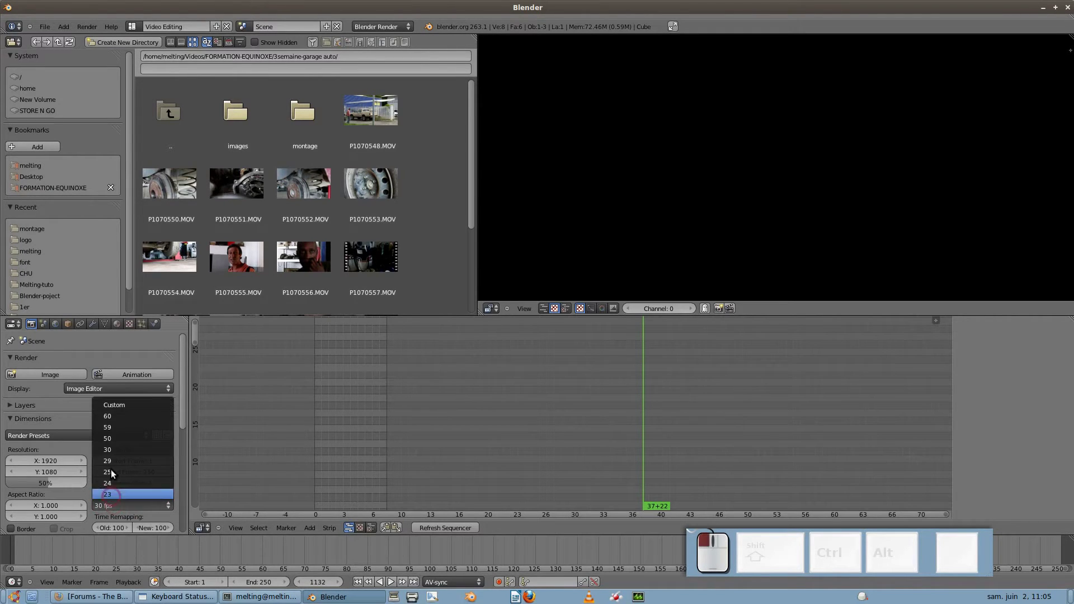
left_click(111, 448)
left_click(60, 435)
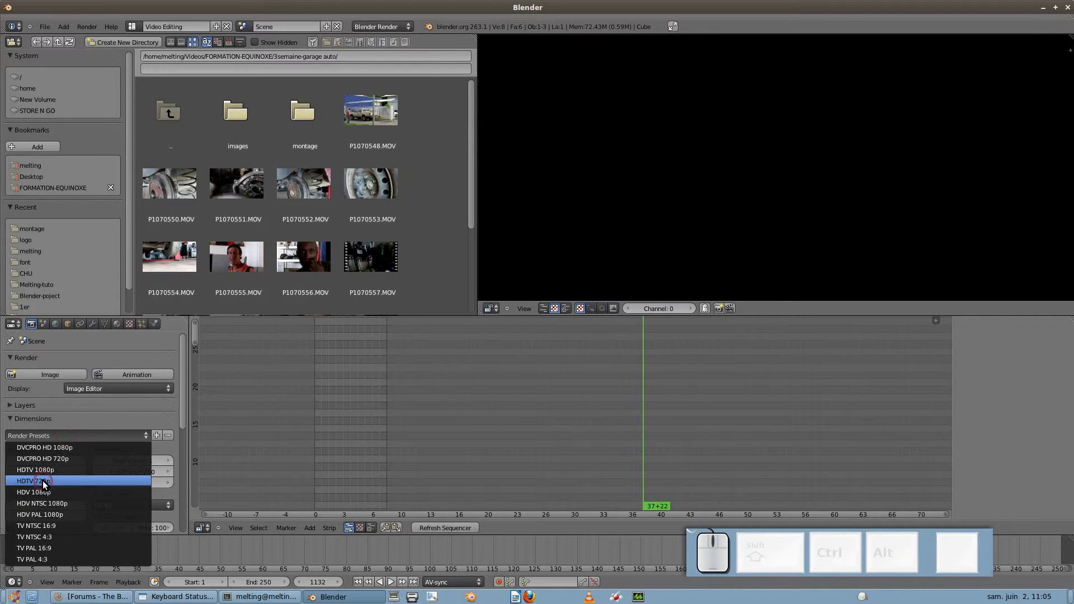
left_click(42, 481)
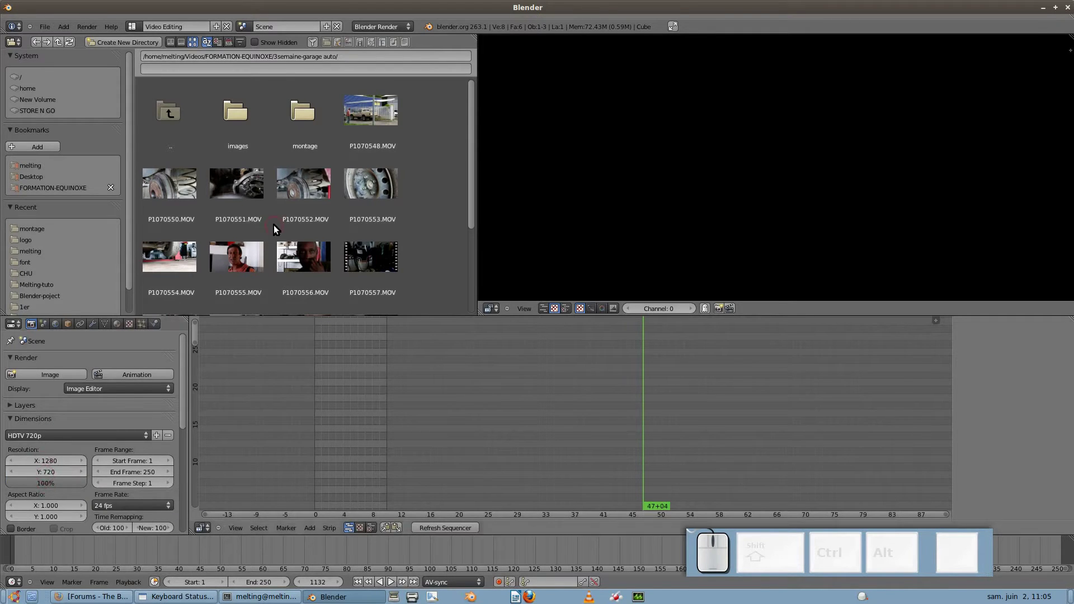
left_click(20, 461)
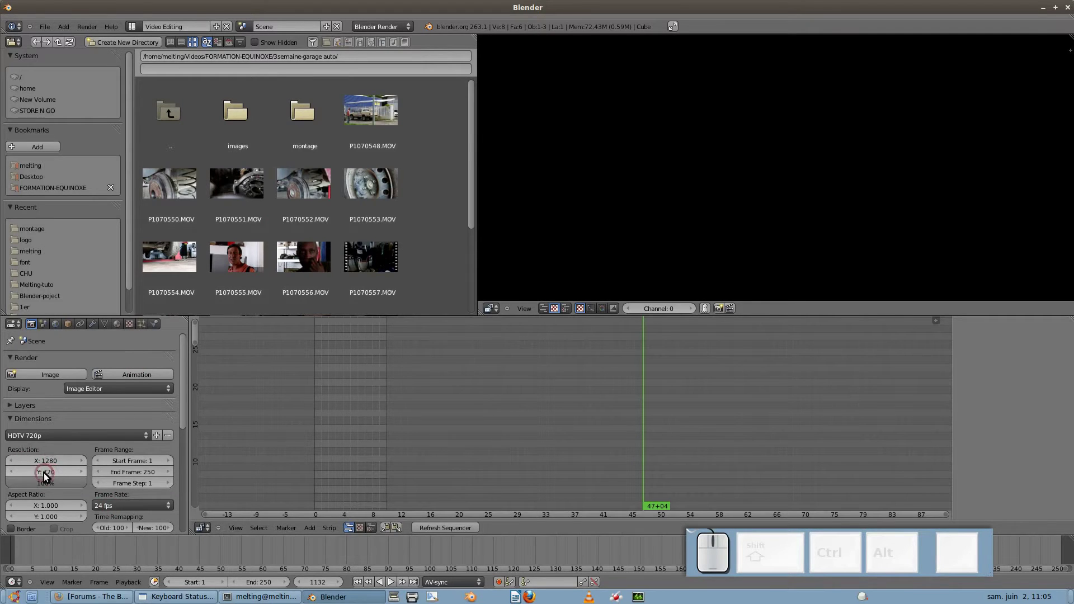
left_click(113, 505)
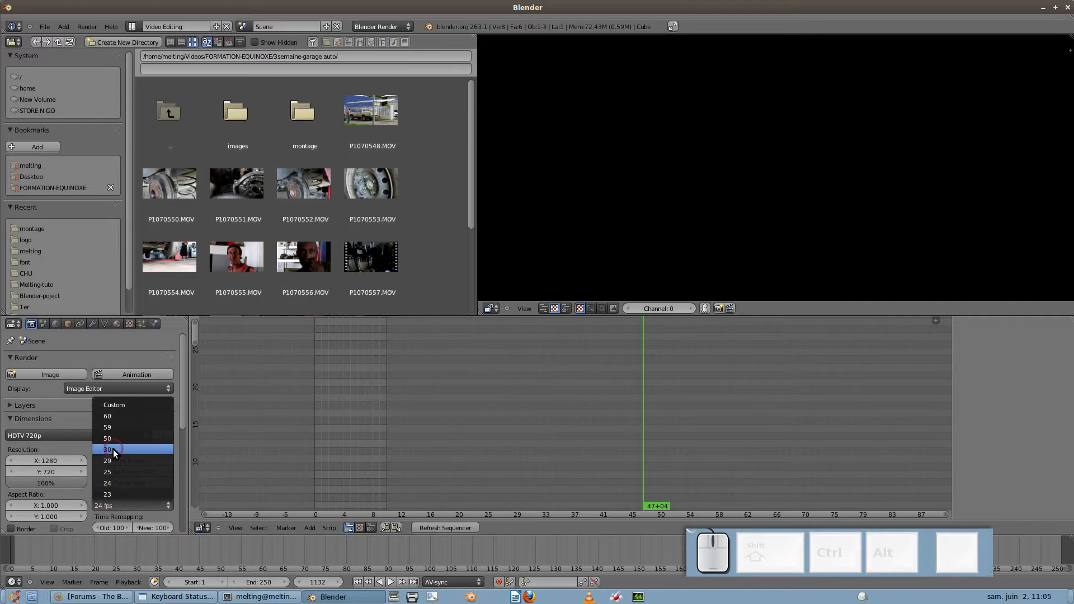
left_click(113, 449)
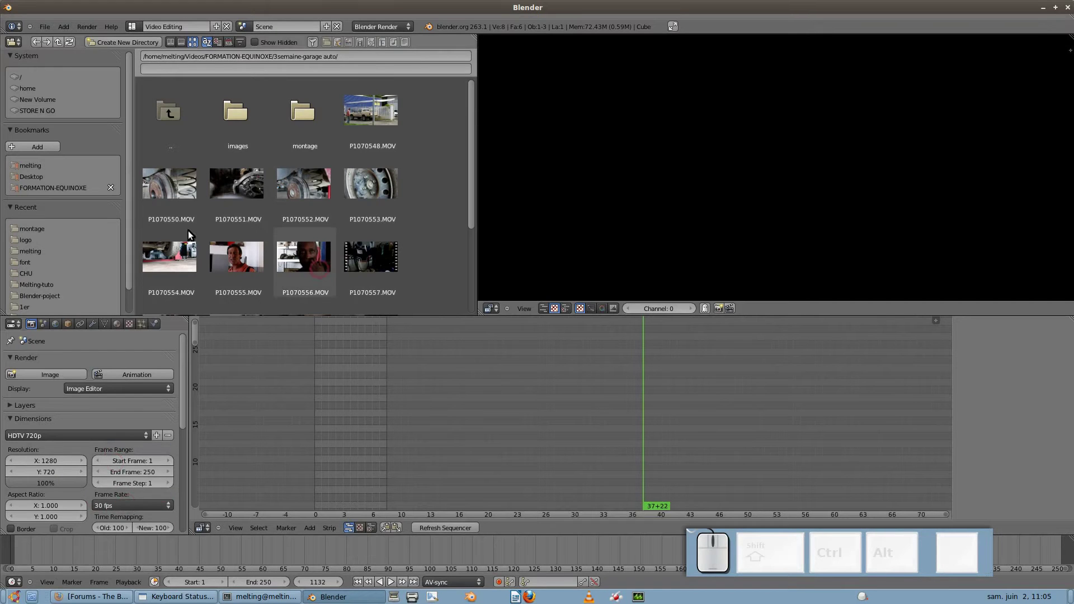
- Add P1070550.MOV to the sequencer at frame 2 and scrub along its strips, ending at frame 137
left_click_drag(170, 191, 313, 419)
left_click_drag(733, 425, 736, 434)
mouse_move(409, 437)
left_mouse_down()
mouse_move(395, 438)
mouse_move(536, 437)
mouse_move(354, 437)
mouse_move(410, 430)
left_mouse_up()
- Erase the P1070550 movie and sound strips that start at frame 2
key("Delete")
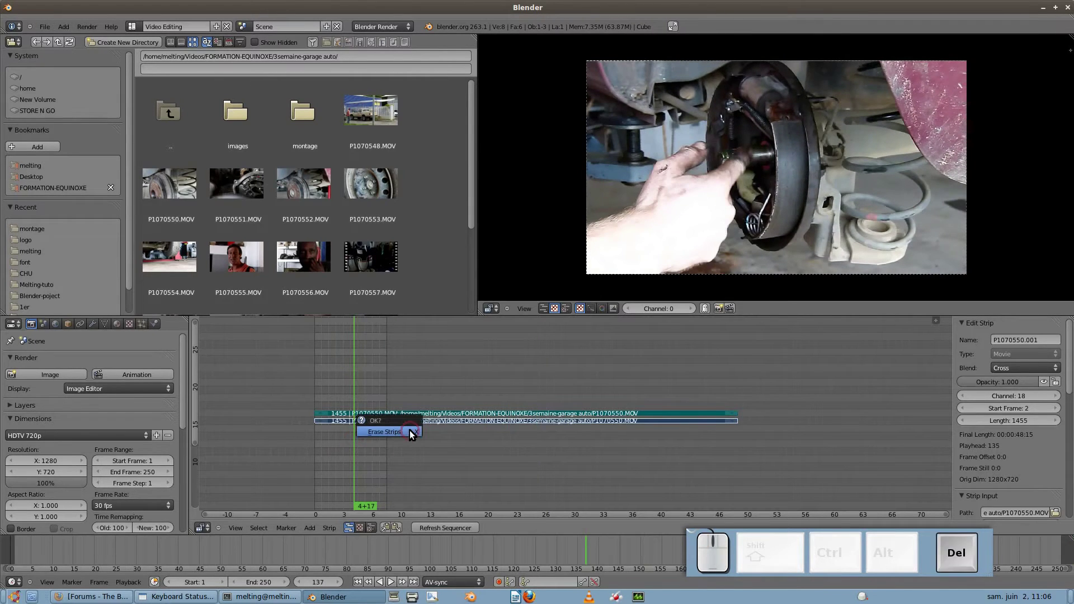
left_click(408, 431)
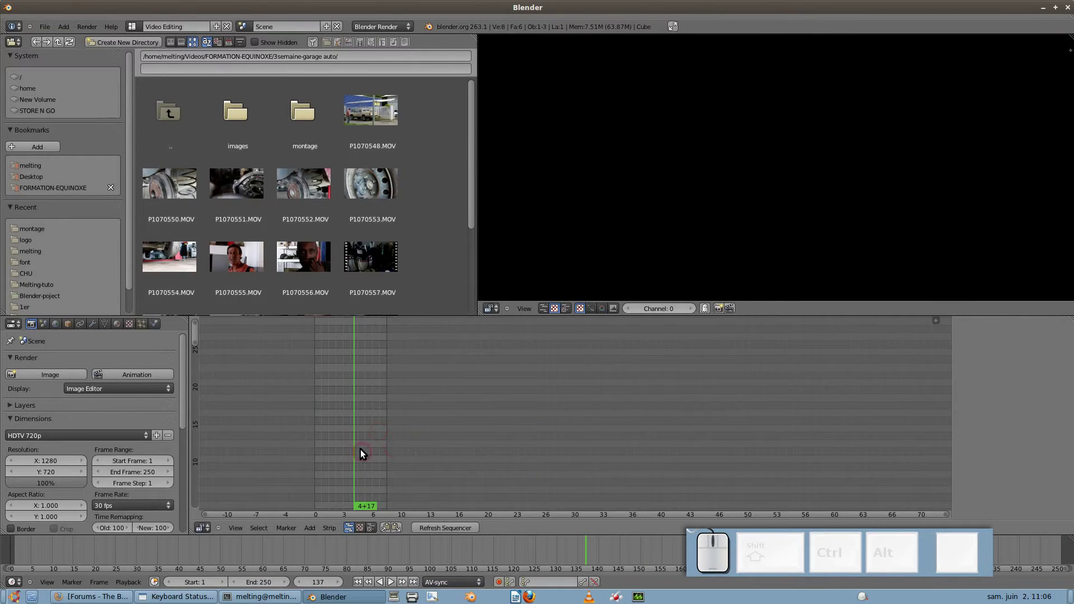
- Return the playhead to frame 2, play the empty sequence briefly, and stop at frame 73
key("space")
left_click_drag(325, 428, 315, 438)
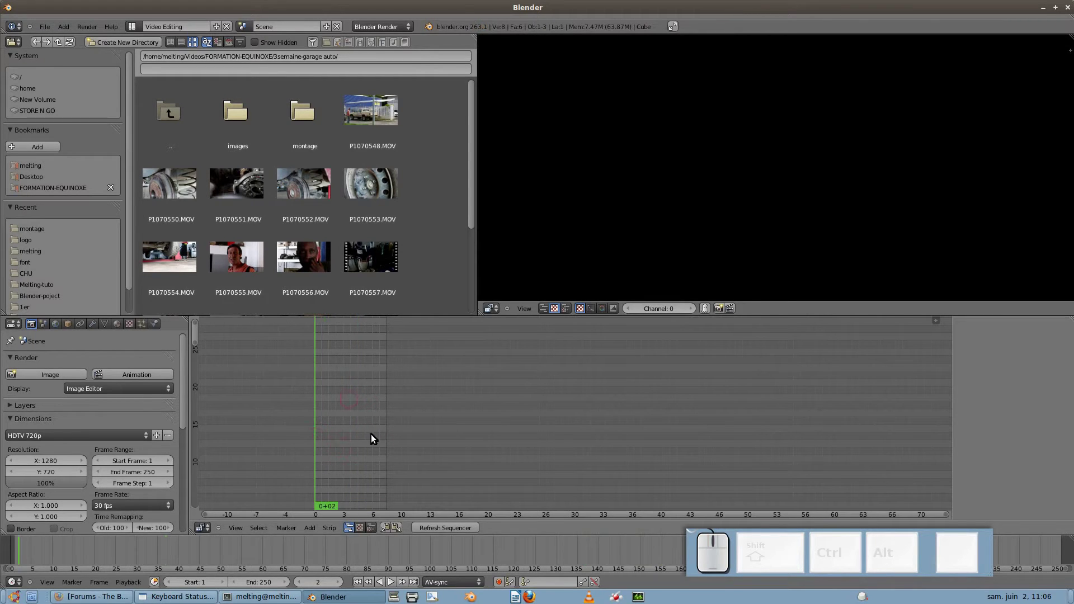
key("space")
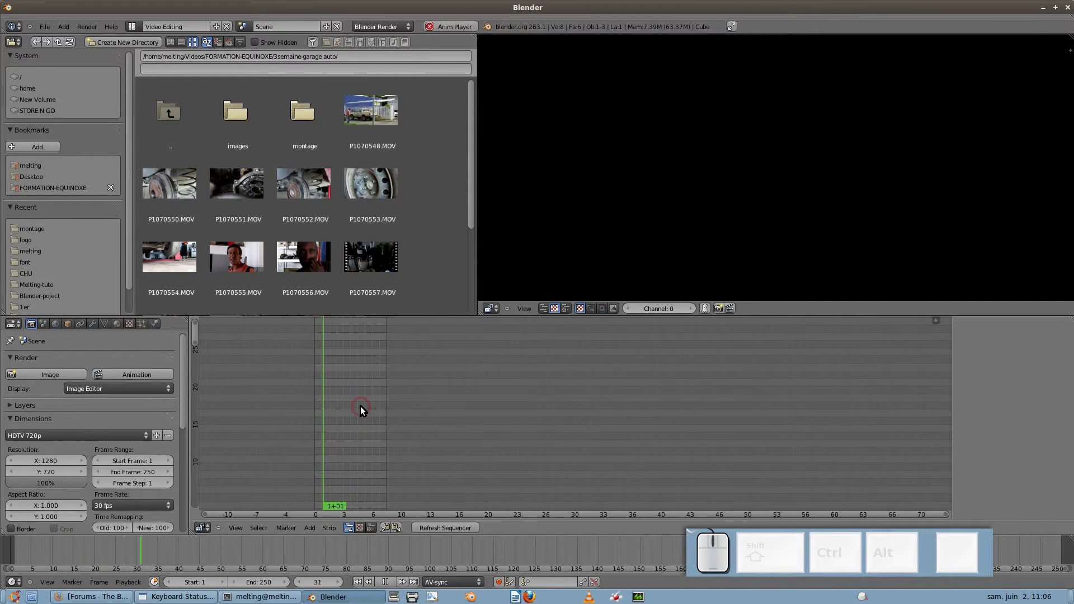
key("space")
key("space")
key("space")
- Open the user preferences over the workspace and expand the Sequencer key map in the Input settings
left_click(40, 27)
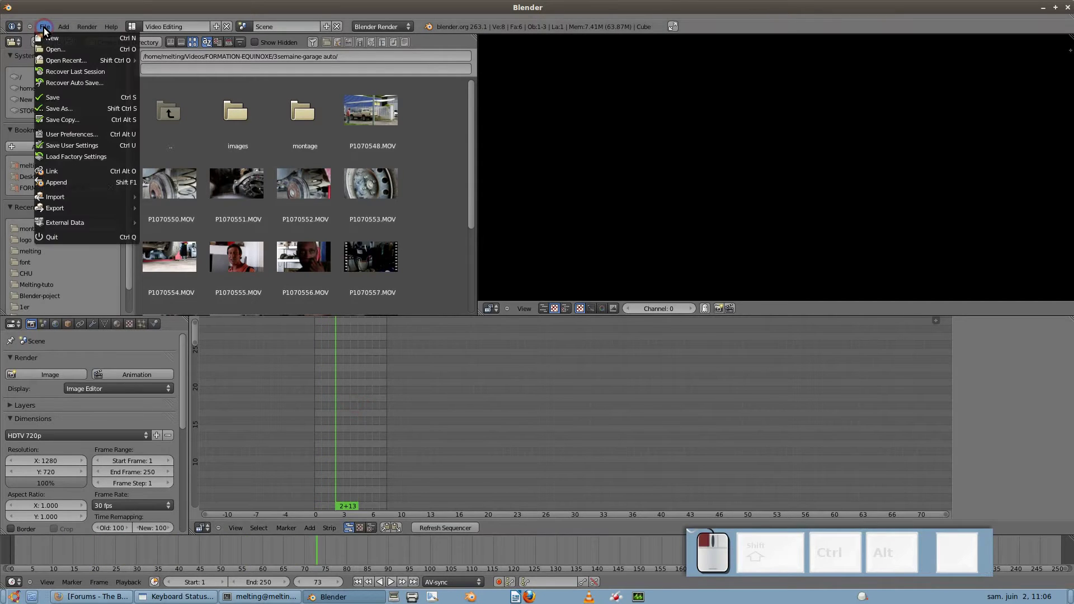
left_click(66, 136)
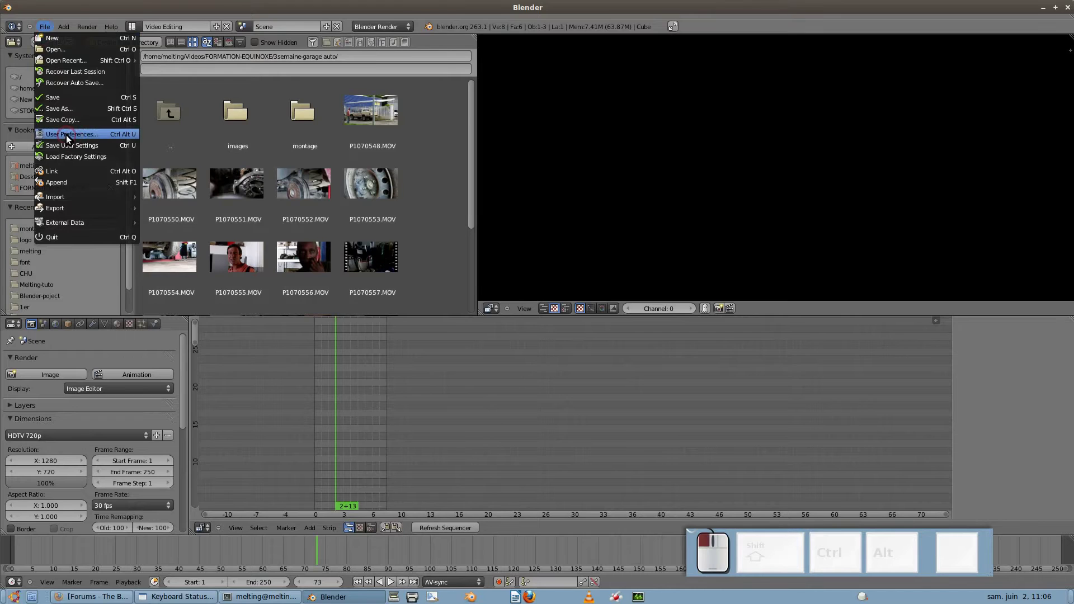
mouse_move(261, 15)
left_mouse_down()
mouse_move(467, 178)
mouse_move(527, 243)
left_mouse_up()
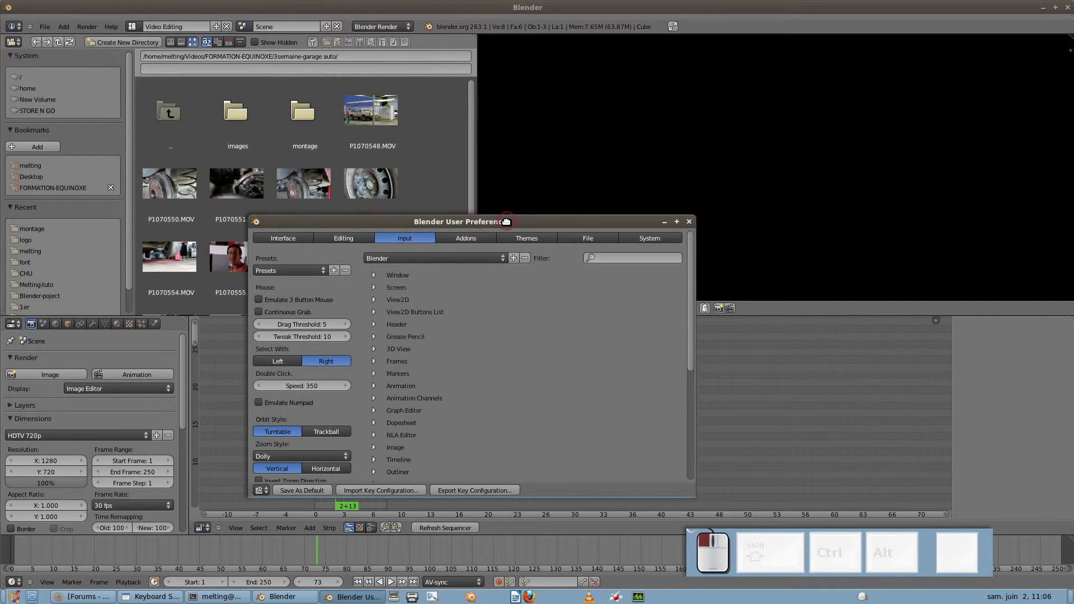
left_click(401, 247)
left_click(403, 241)
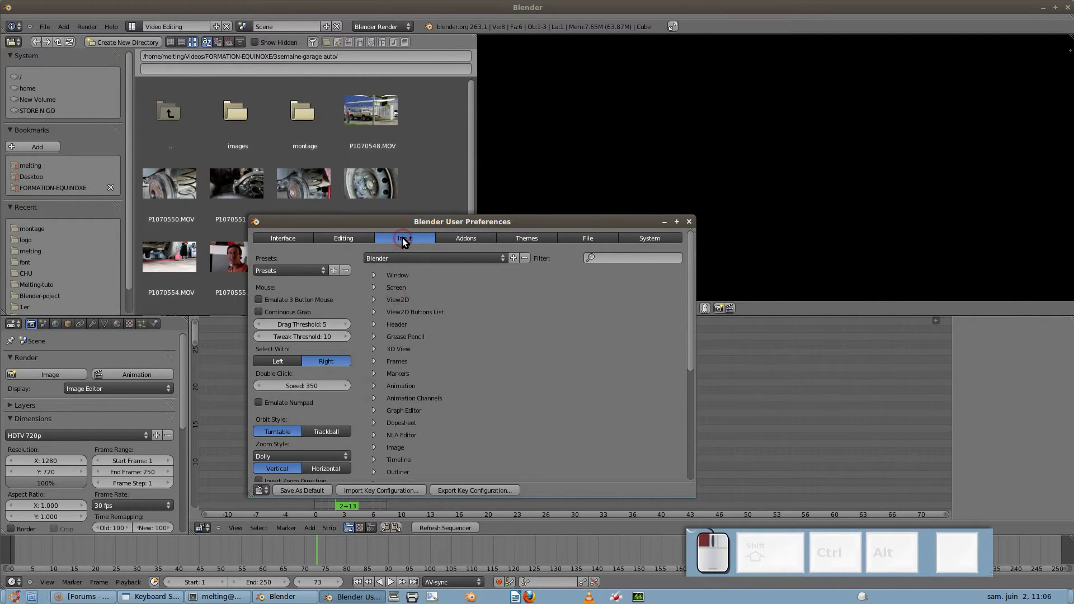
scroll(395, 401, "down", 8)
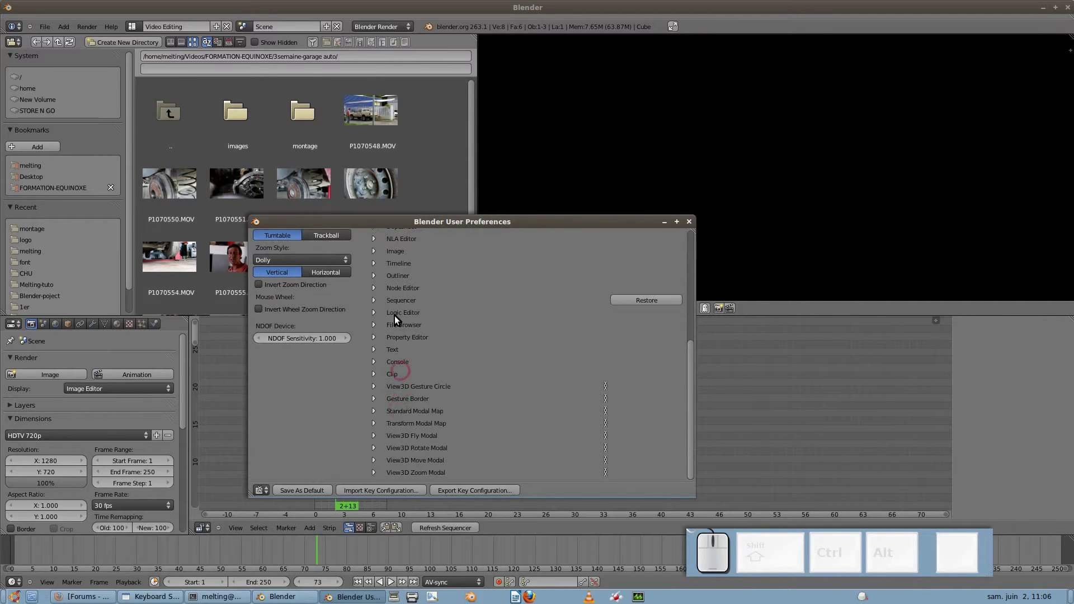
left_click(372, 302)
left_click(392, 301)
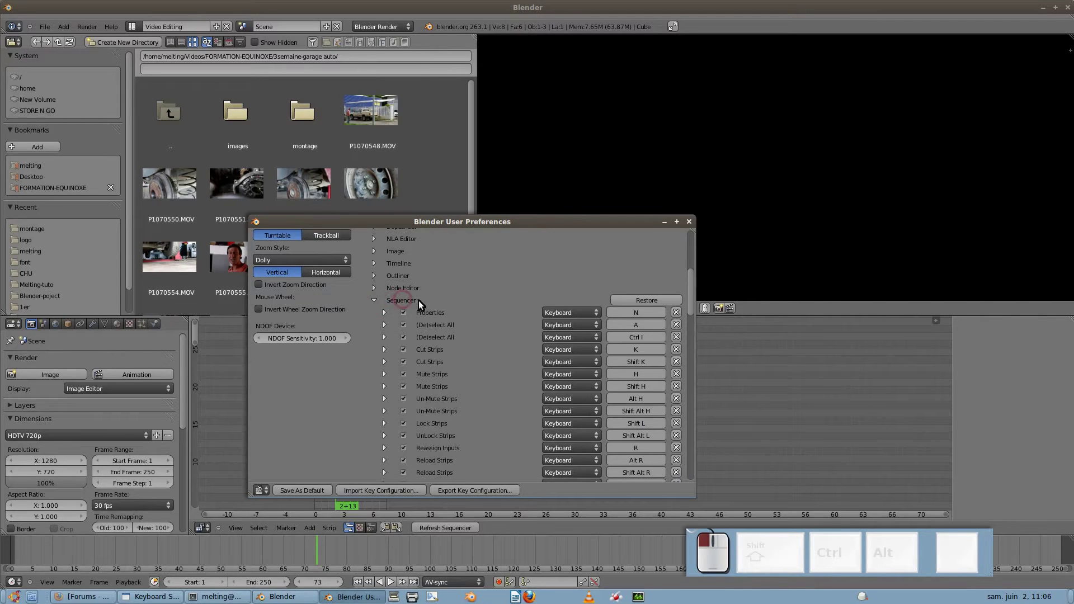
- Find the Play Animation entry at the end of the Sequencer key map and expand its details
scroll(408, 308, "down", 7)
scroll(407, 316, "down", 9)
scroll(433, 434, "down", 5)
left_click(388, 337)
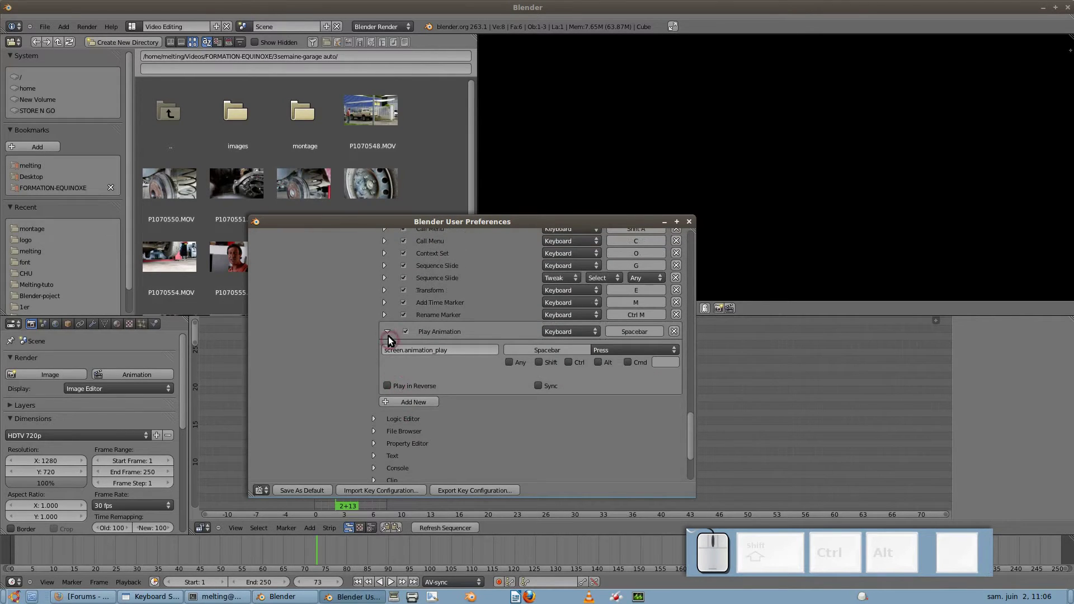
left_click(387, 330)
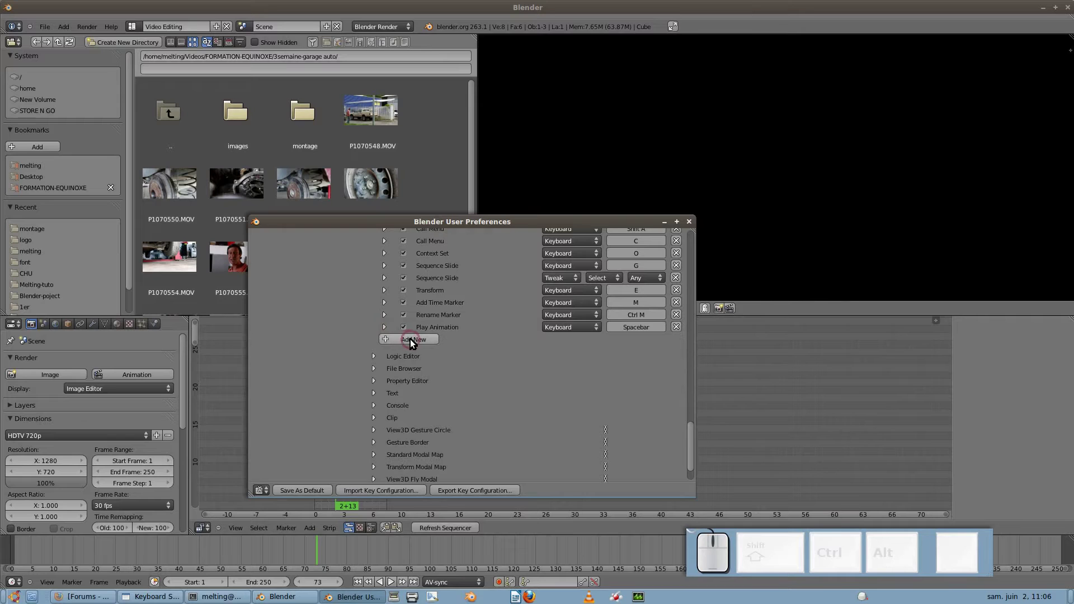
left_click(385, 326)
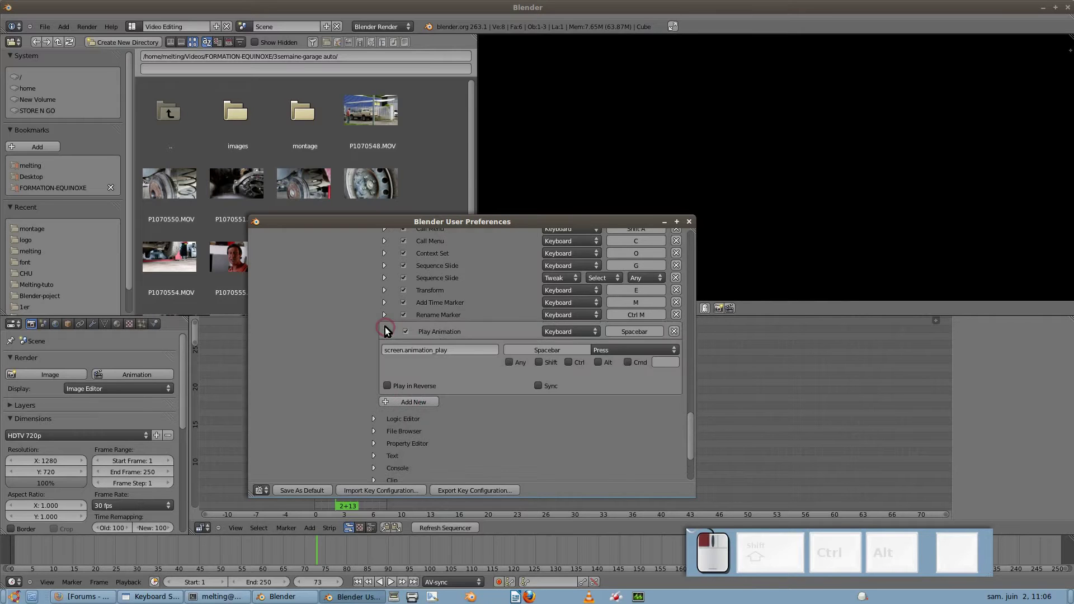
scroll(410, 372, "up", 1, "ctrl")
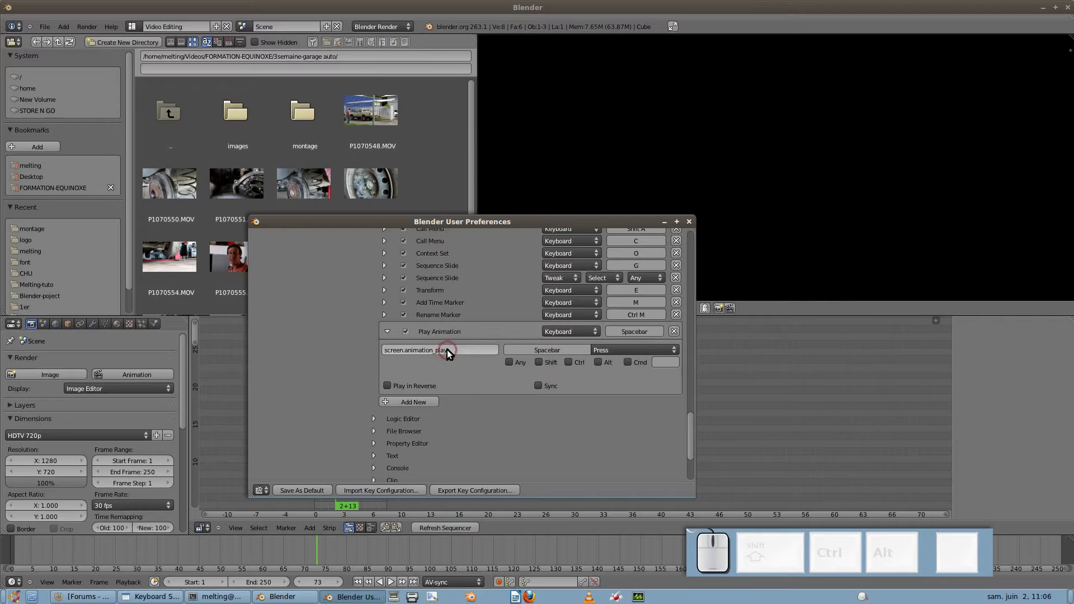
- Highlight the operator identifier screen.animation_play in the Play Animation entry
left_click(413, 351)
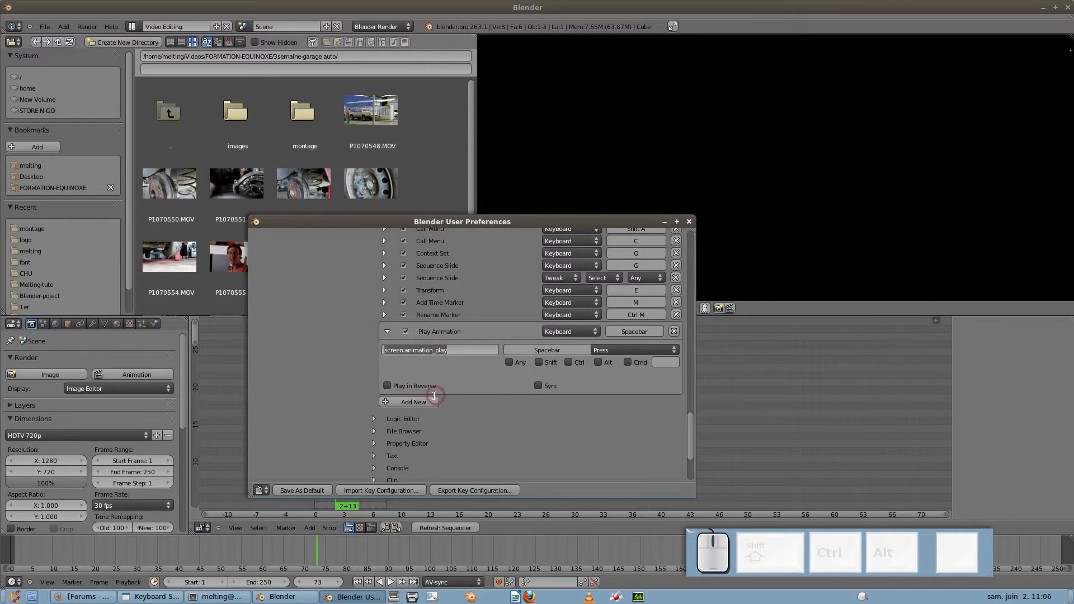
left_click(388, 351)
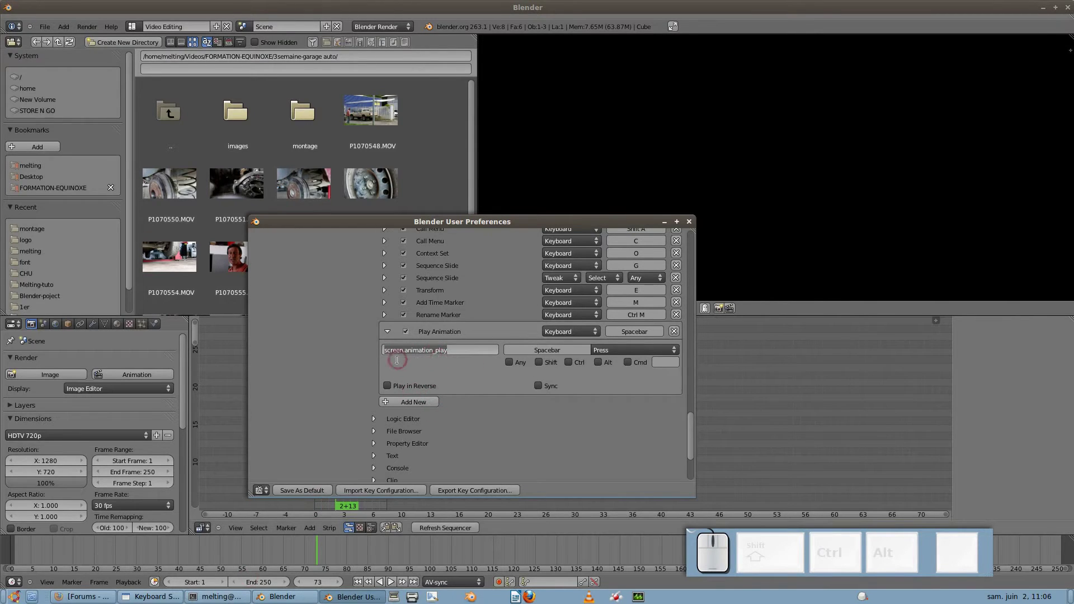
left_click_drag(389, 351, 458, 351)
left_click(458, 351)
- Assign Spacebar as the shortcut for Play Animation and collapse the entry
left_click(565, 350)
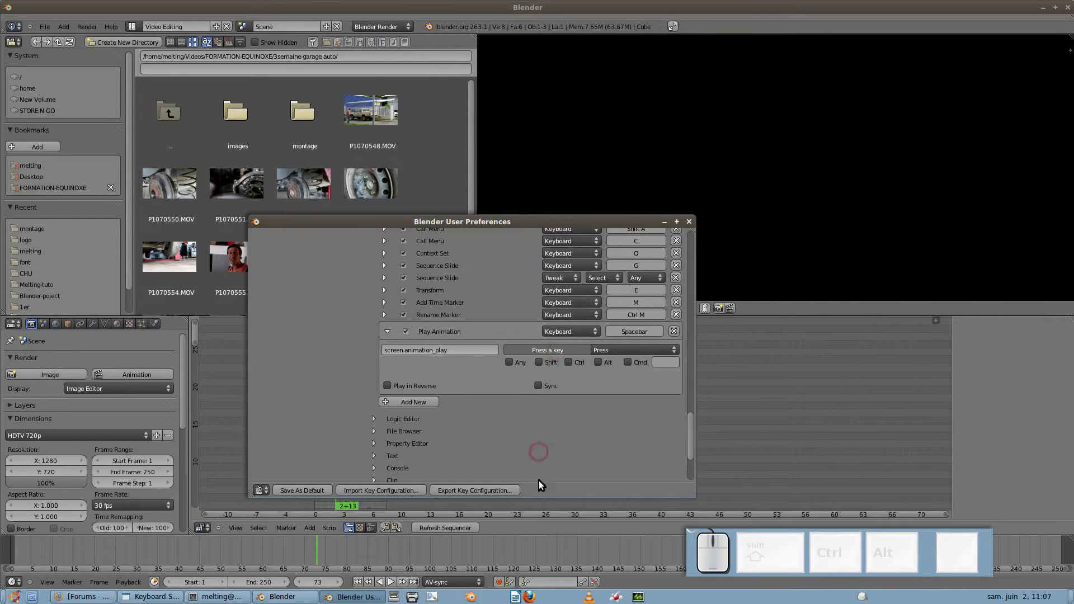
key("space")
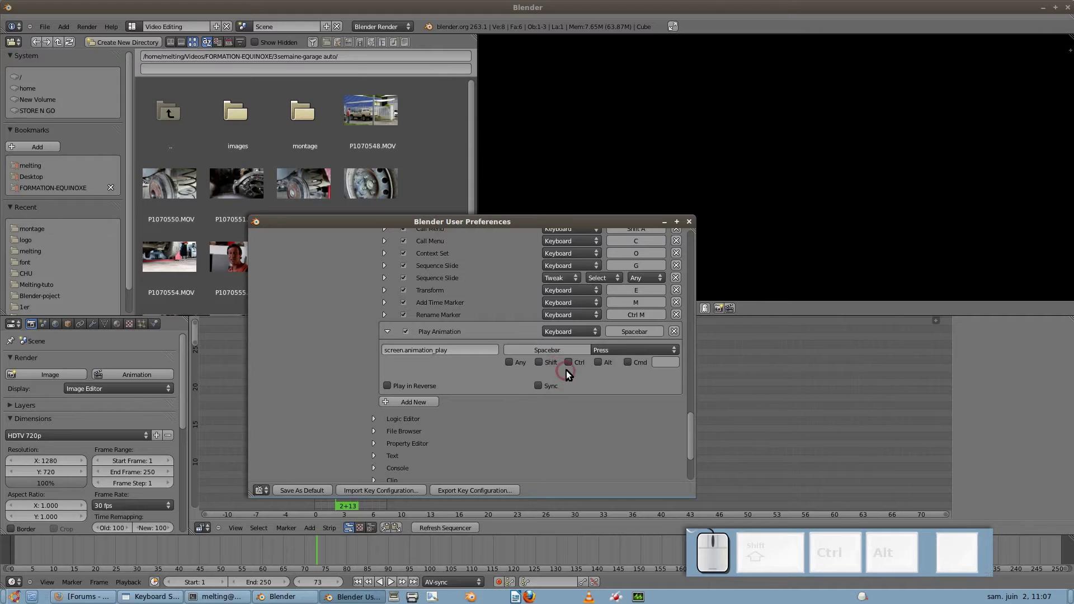
left_click(387, 331)
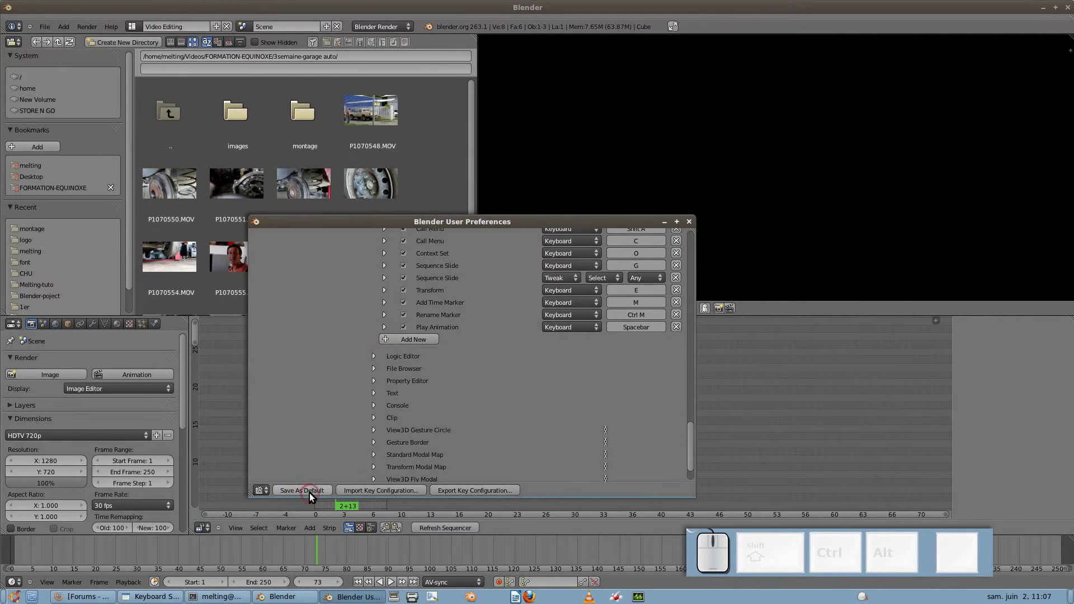
- Close the user preferences and test starting and stopping playback over the sequencer
left_click(688, 222)
left_click(330, 474)
key("space")
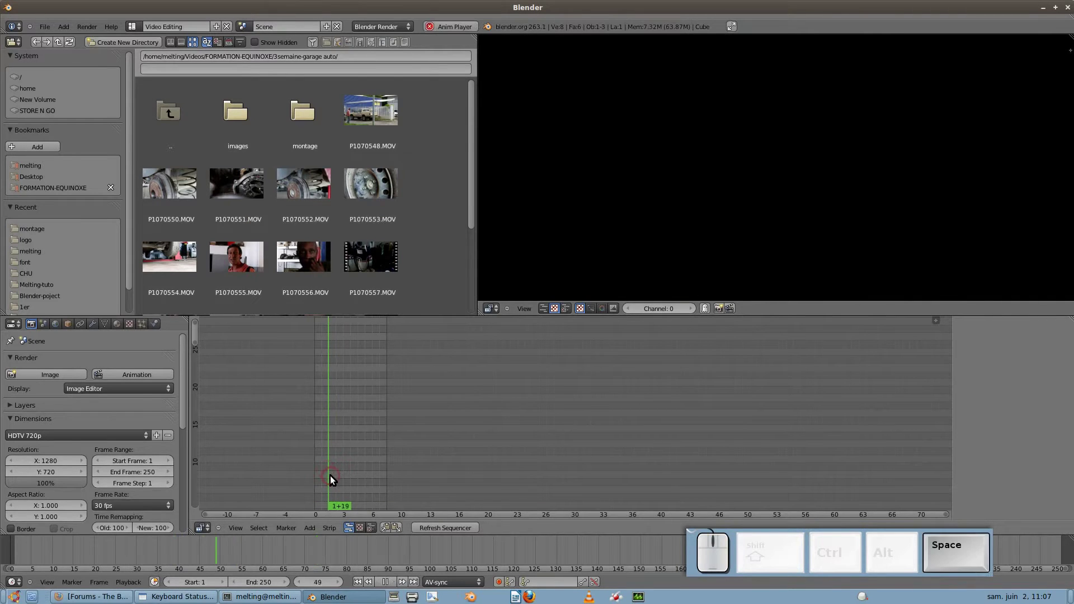
key("space")
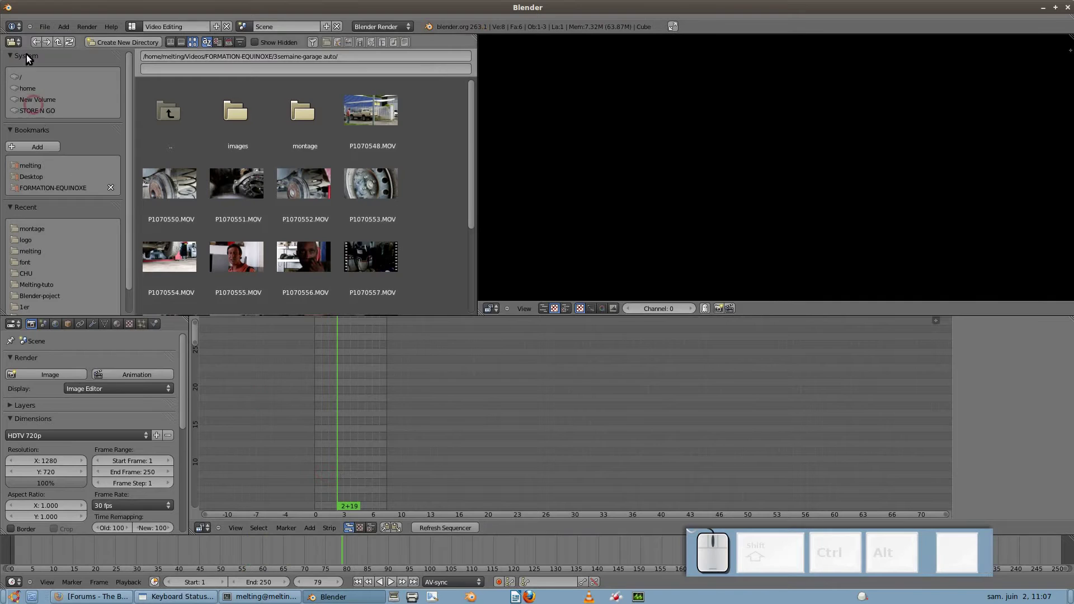
- Reopen the user preferences and set the sound output device to SDL in the System settings
left_click(45, 26)
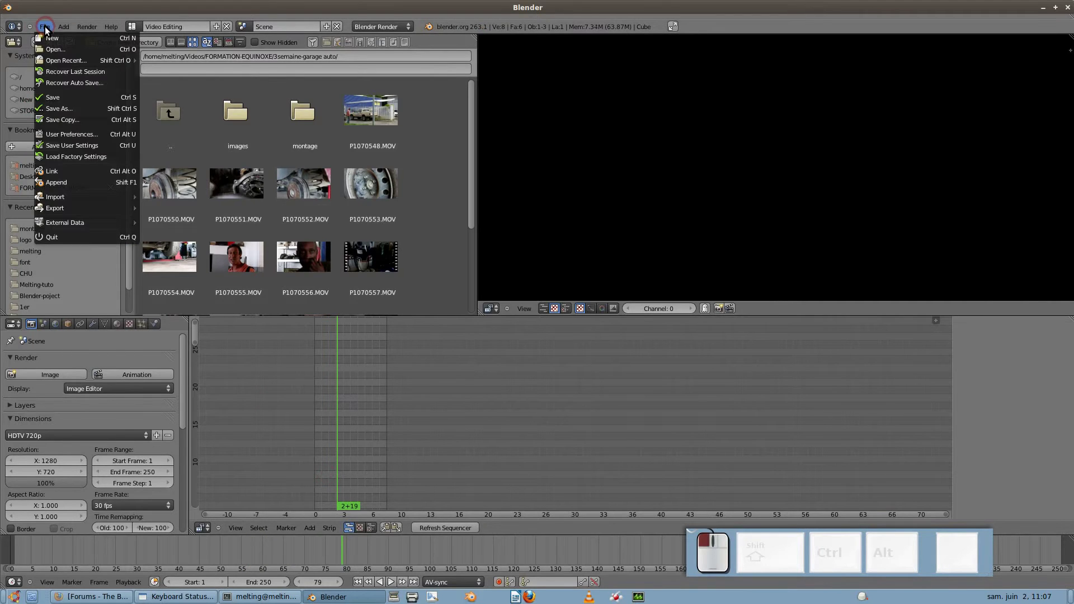
left_click(85, 134)
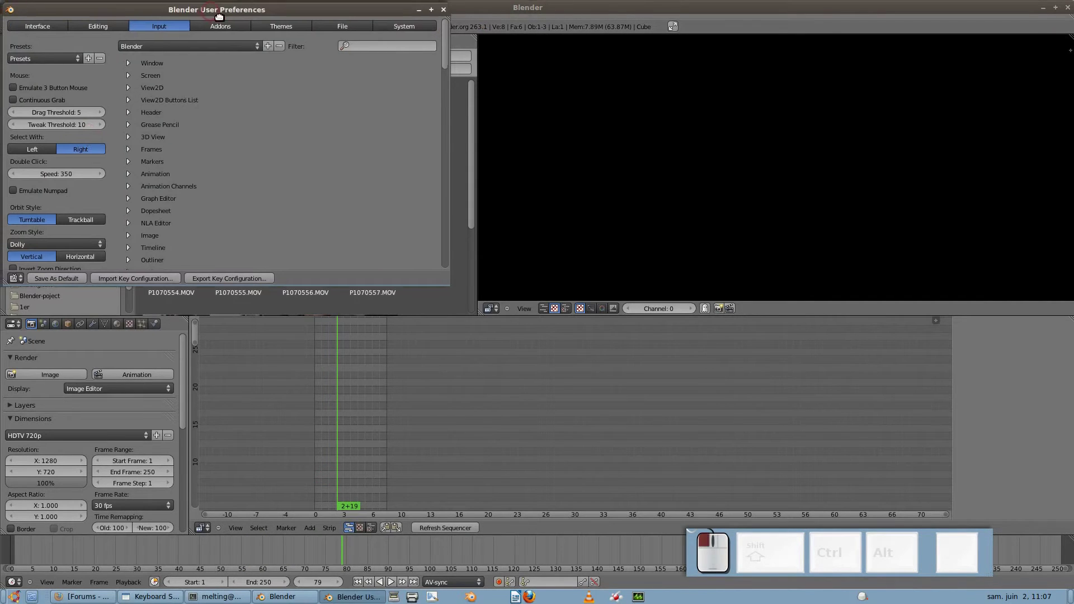
left_click_drag(208, 6, 292, 83)
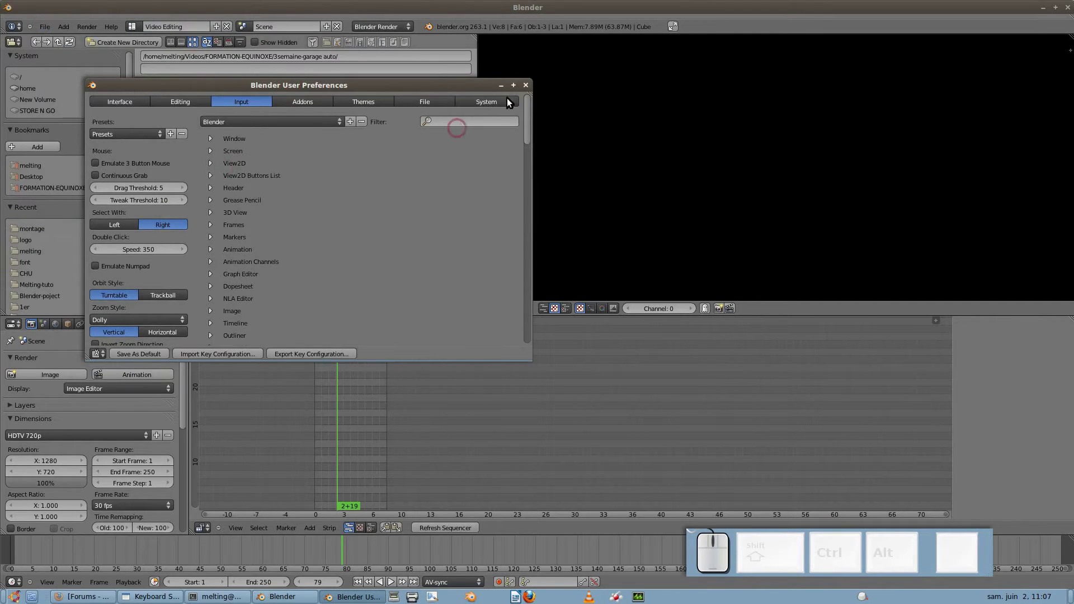
left_click(499, 99)
left_click(163, 192)
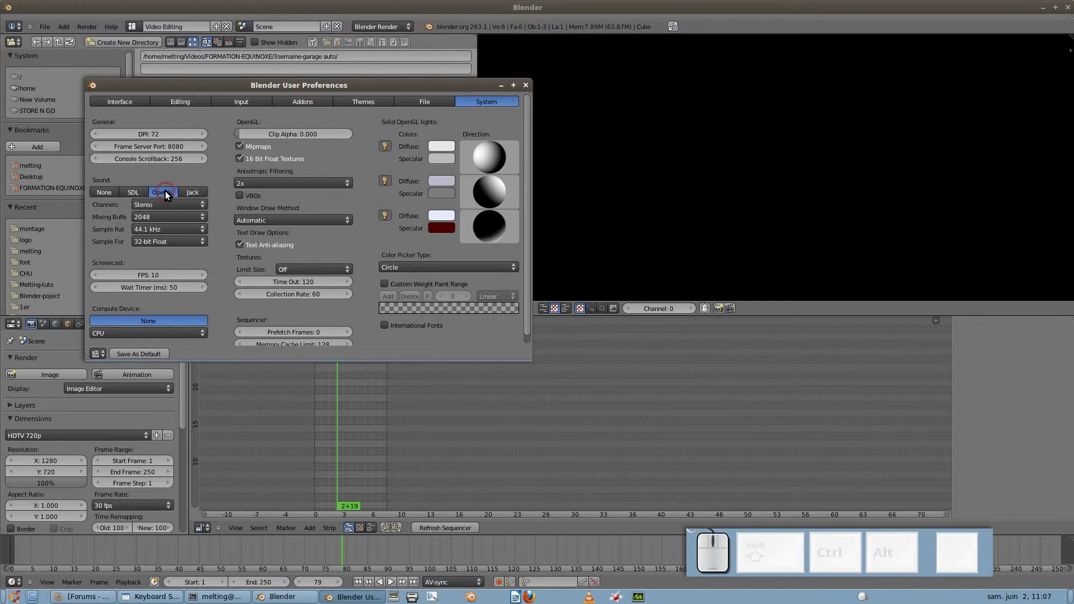
left_click(163, 193)
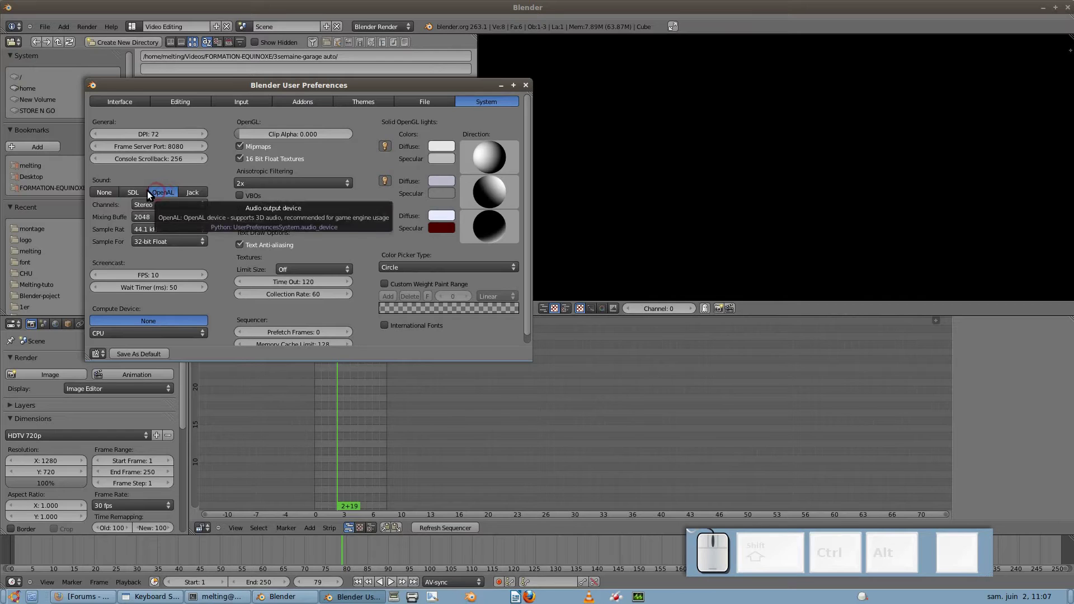
left_click(133, 193)
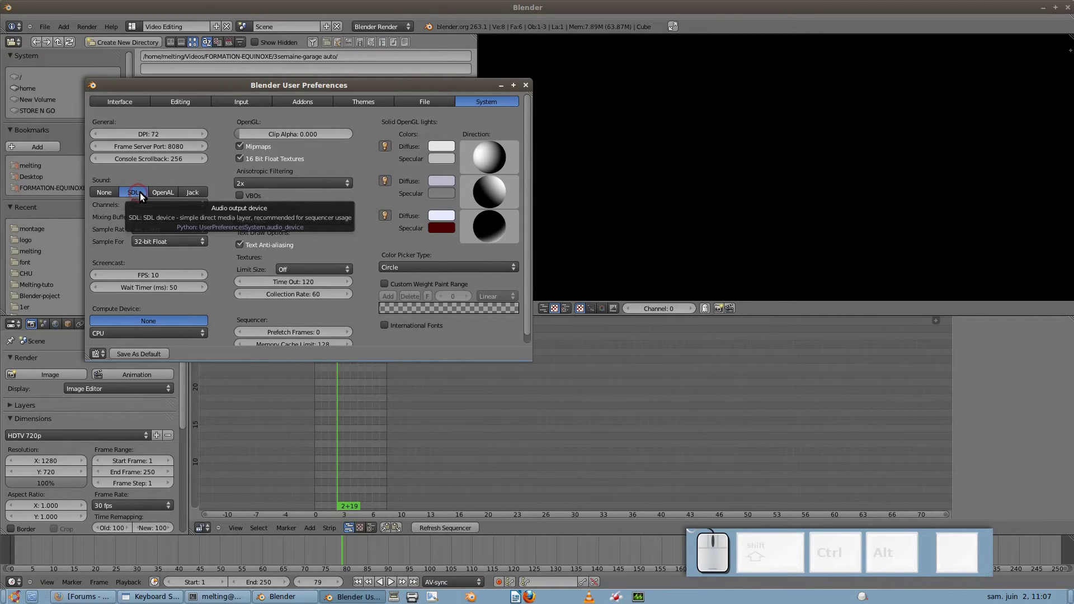
- Disable Text Anti-aliasing, set Anisotropic Filtering to Off and close the user preferences
left_click(244, 247)
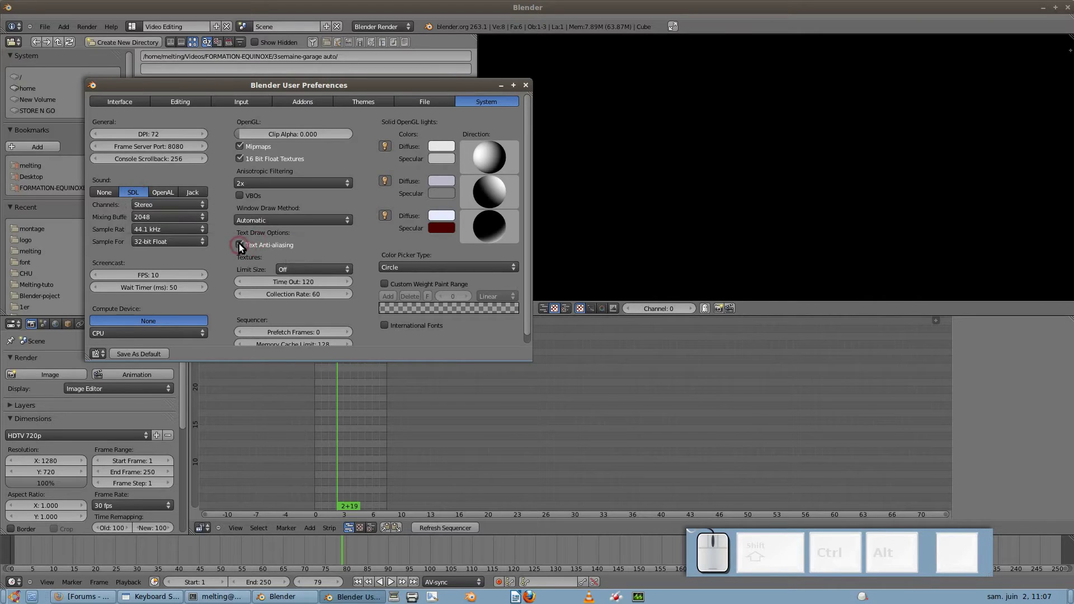
left_click(285, 183)
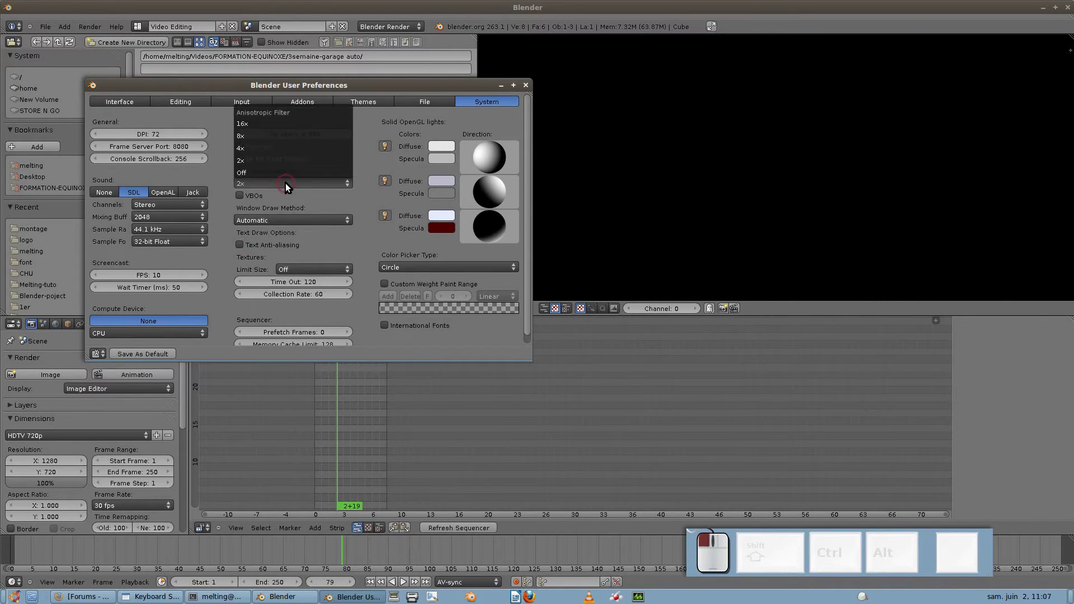
left_click(265, 174)
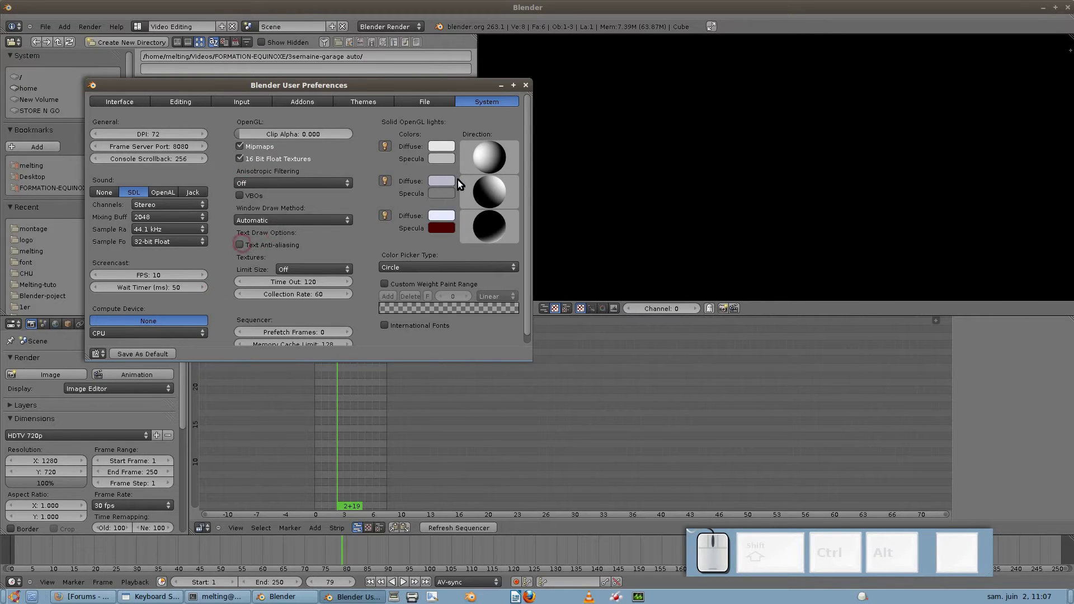
left_click(525, 84)
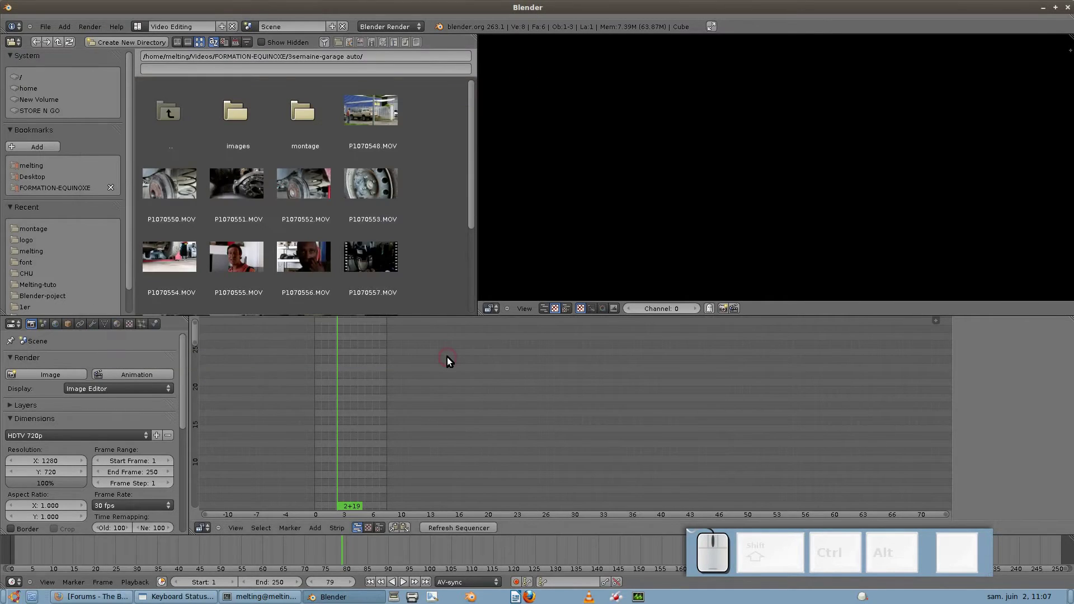
- Find the clip P1070558.MOV in the file browser and add it to the empty sequencer as movie and sound strips
scroll(412, 196, "down", 1)
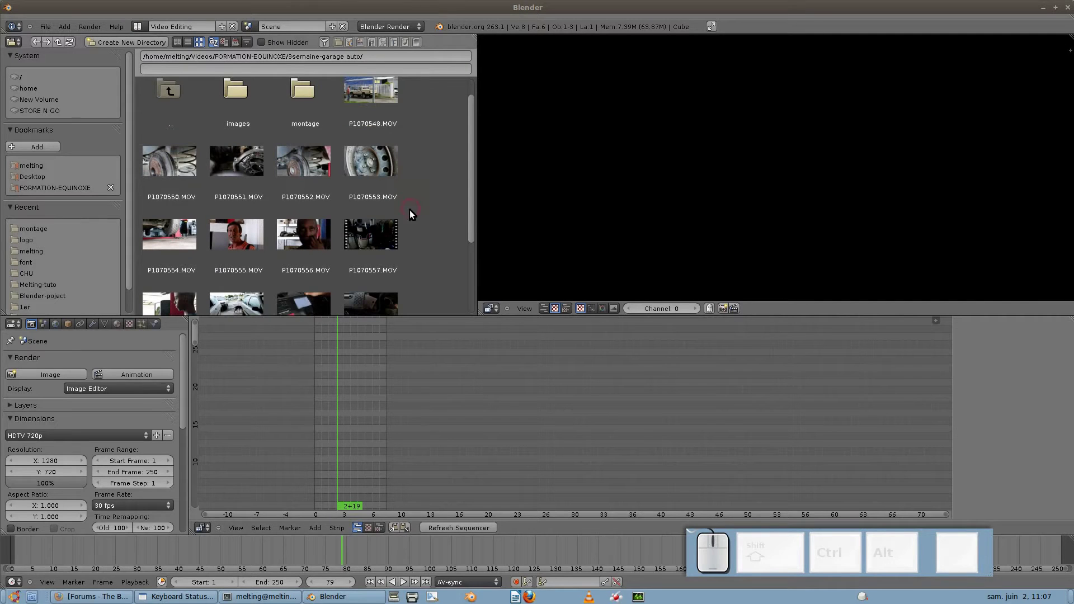
middle_click_drag(337, 434, 429, 436)
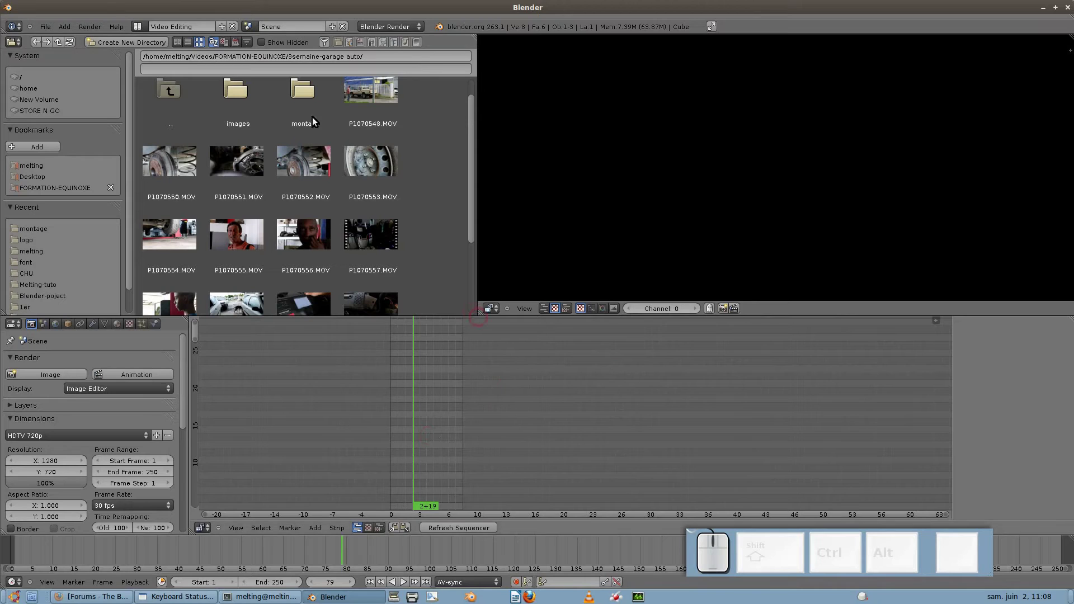
scroll(432, 381, "down", 1)
scroll(358, 227, "down", 1)
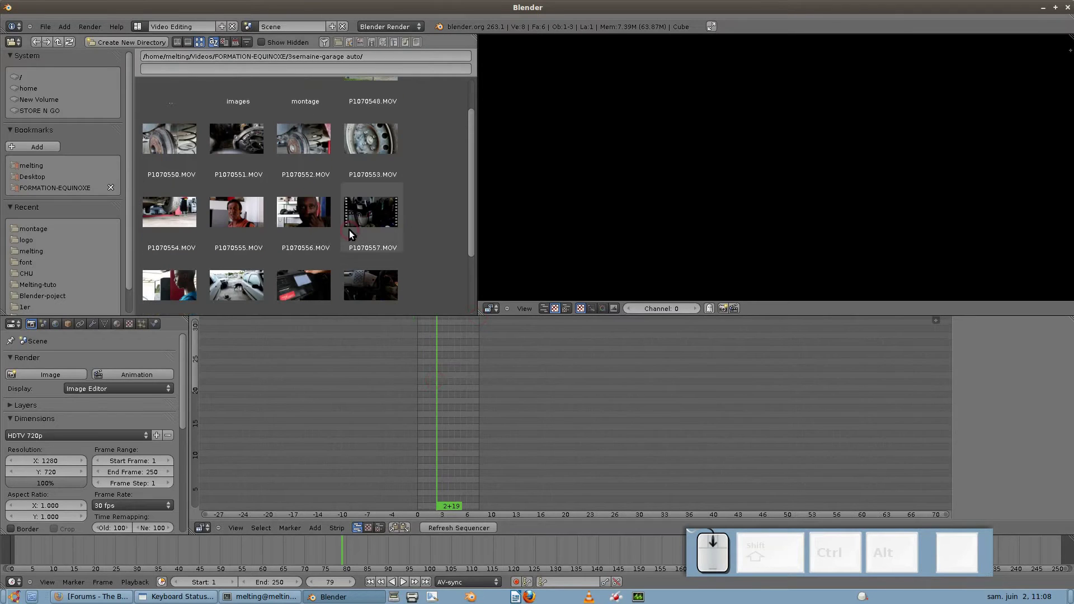
scroll(328, 230, "up", 1)
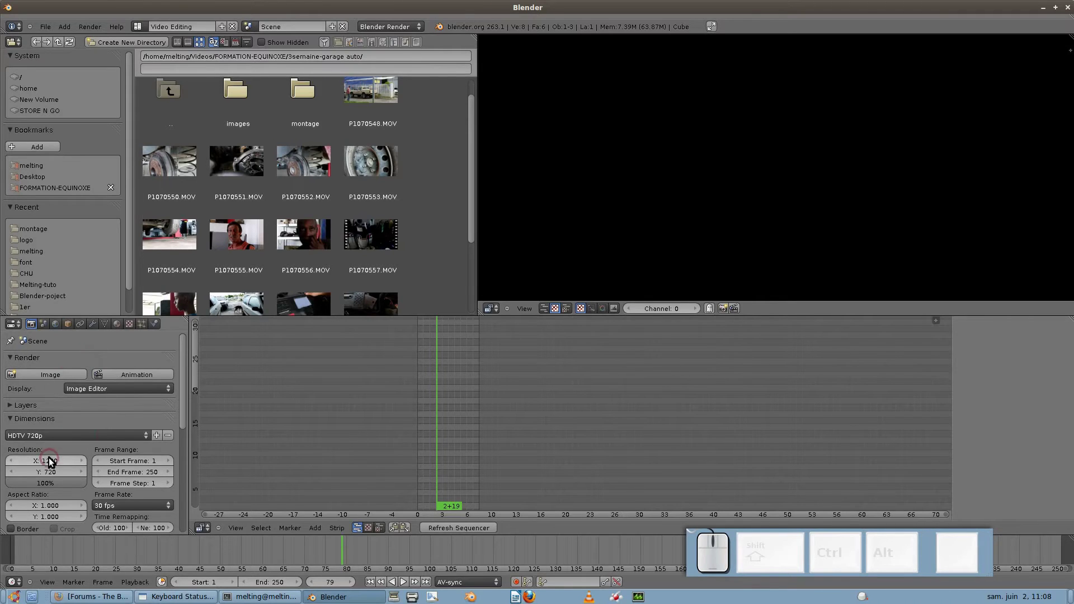
left_click(296, 258)
scroll(296, 257, "down", 3)
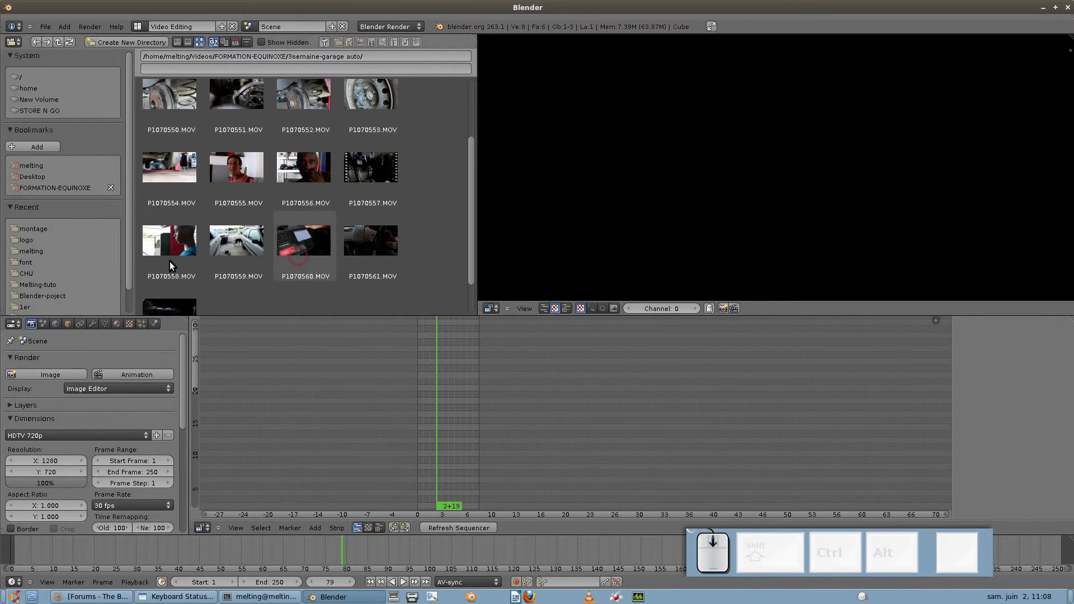
left_click_drag(317, 399, 296, 370)
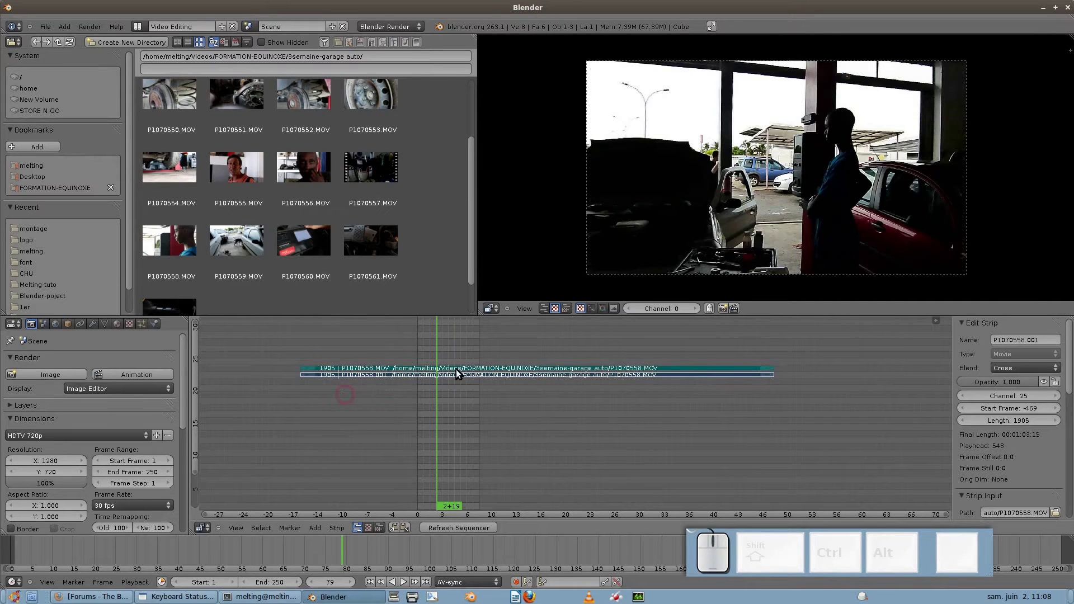
- Move the new strips to start at frame 74 with the movie in channel 14, and scrub through the footage to frame 343
left_click(406, 399)
key("g")
left_click(502, 438)
left_click_drag(440, 399, 552, 460)
left_click(572, 468)
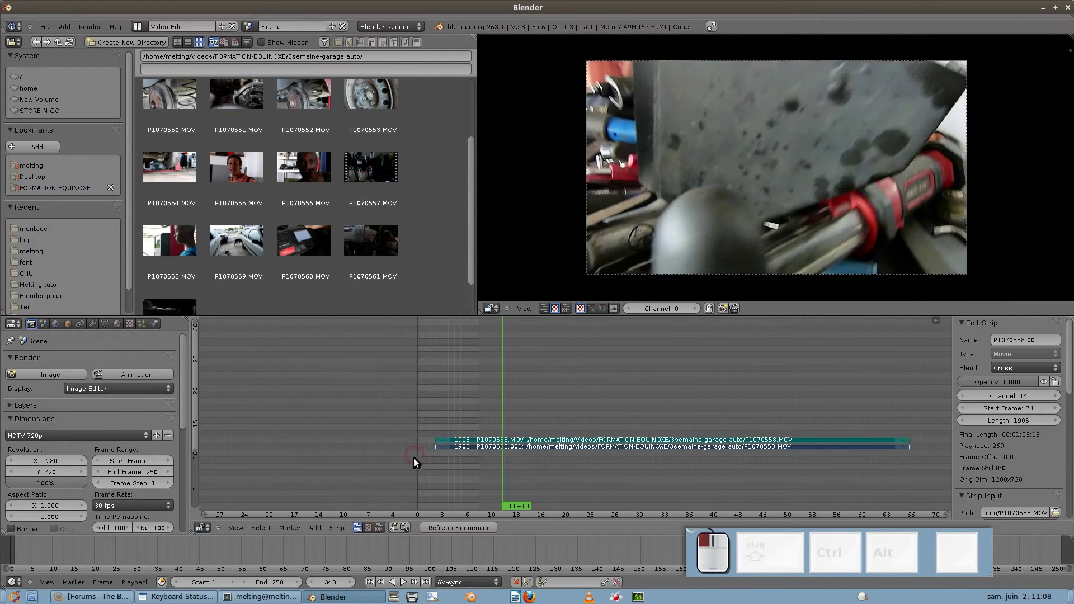
- Set the current frame to 0 and snap the start of both P1070558 strips to it
left_click(412, 472)
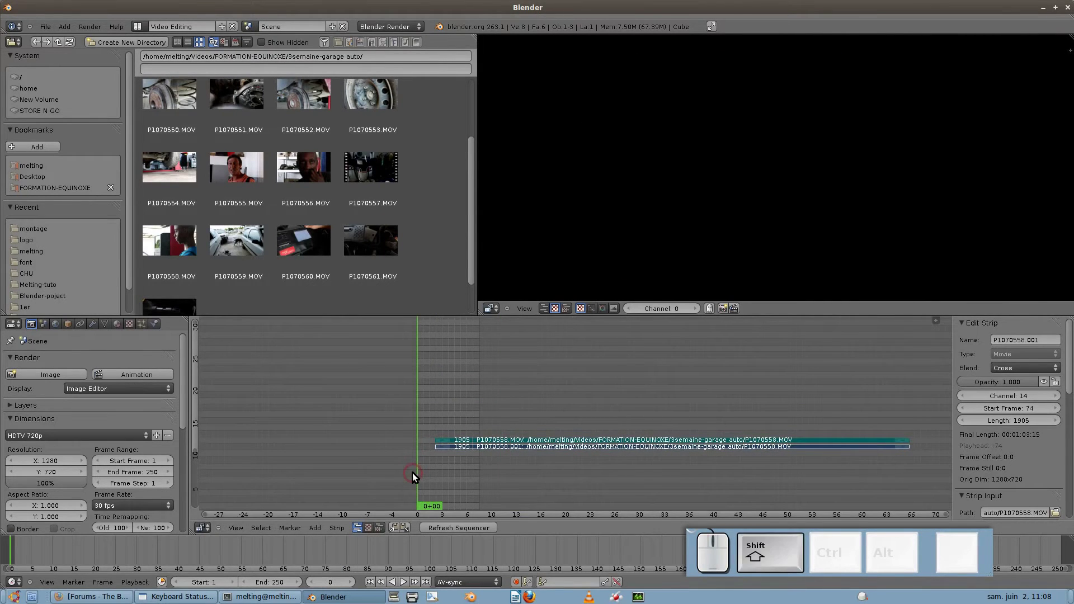
key("shift+s")
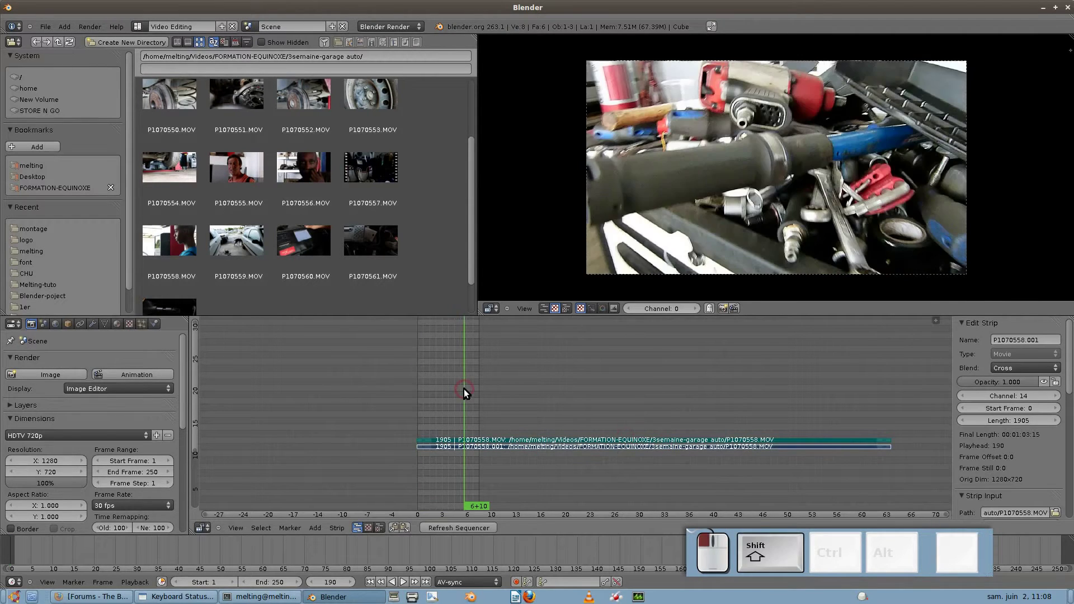
key("shift+s")
left_click(405, 481)
- Trim the start of the movie and sound strips together by snapping their start handles to frame 58
scroll(418, 467, "up", 2)
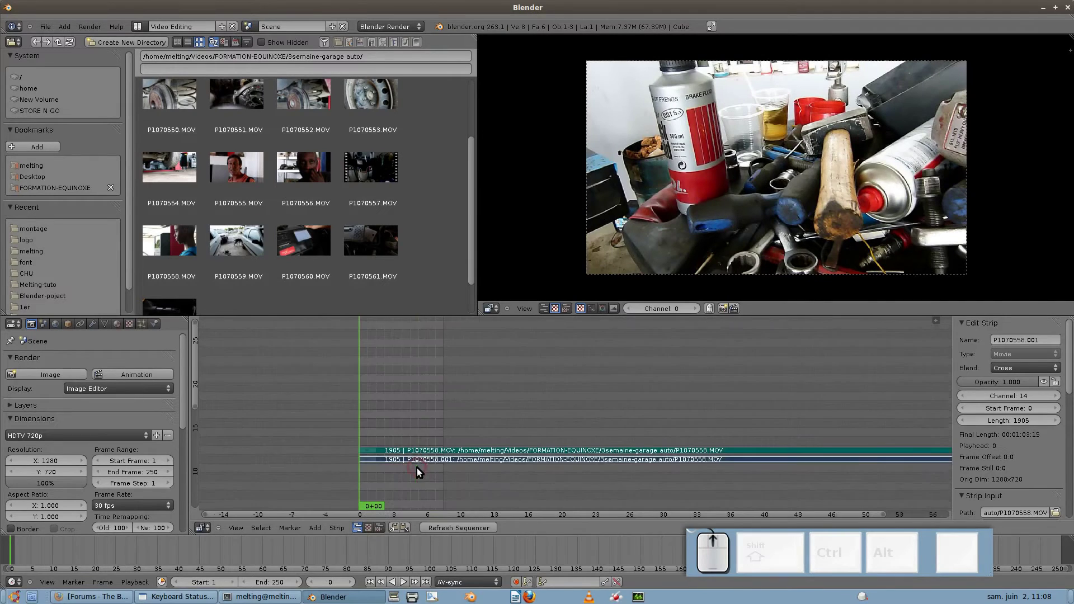
left_click_drag(360, 441, 374, 448)
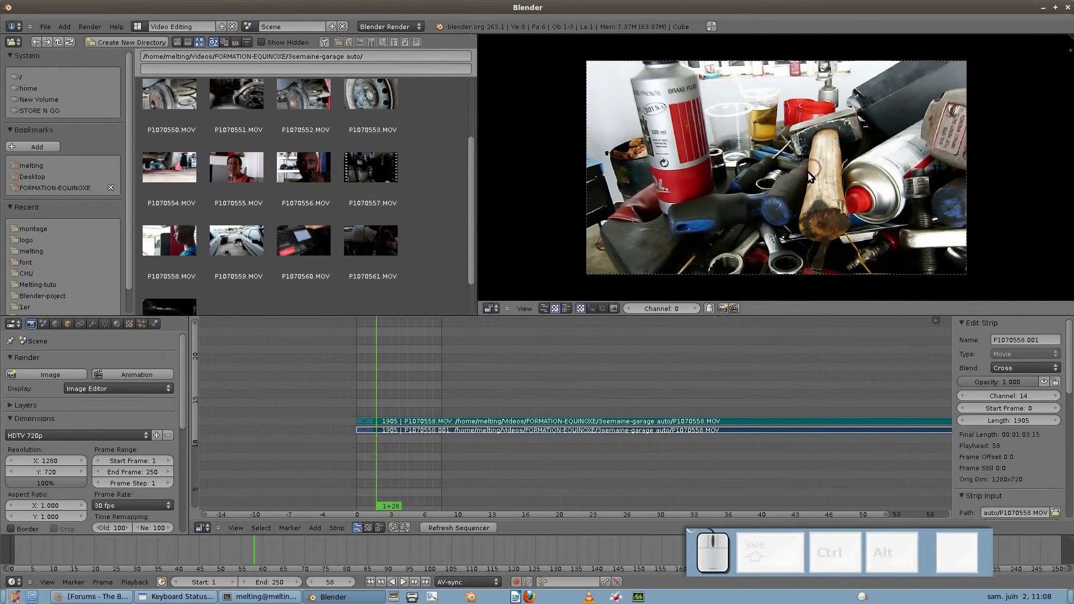
right_click(359, 431)
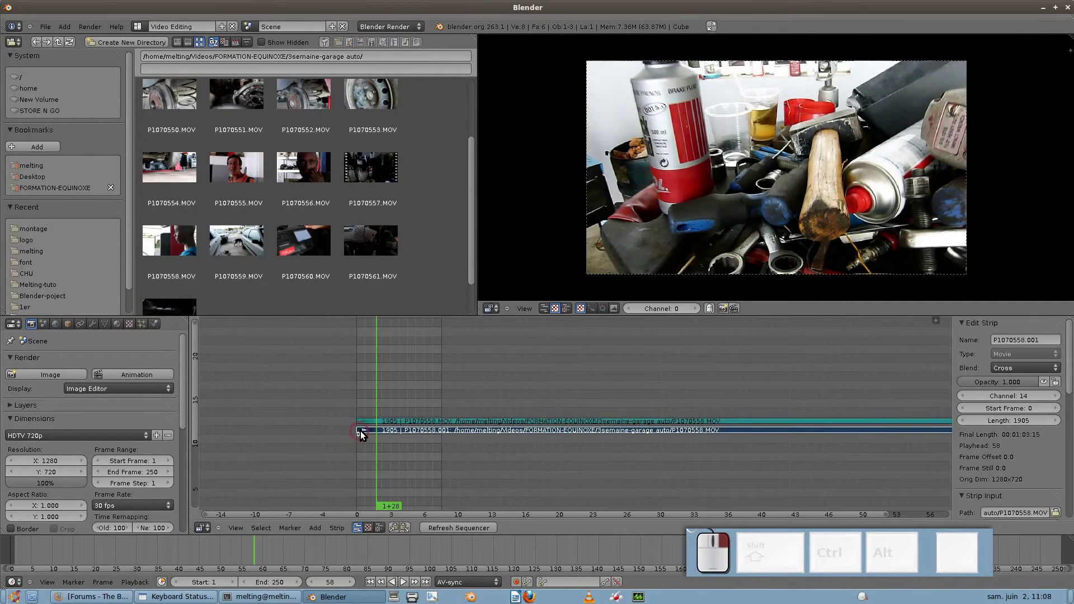
scroll(388, 434, "up", 2)
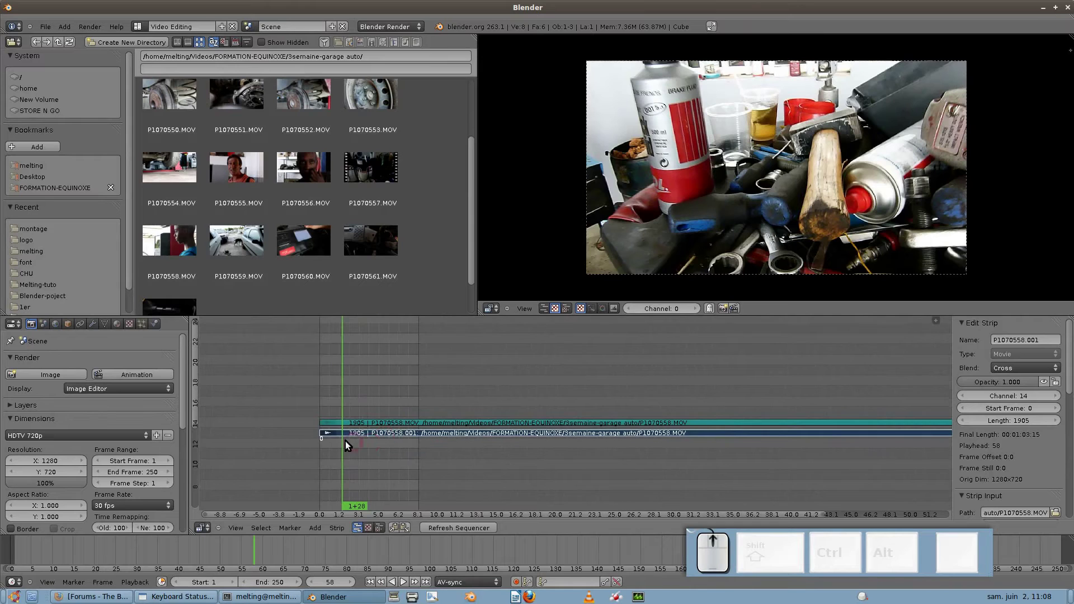
right_click(322, 424, "shift")
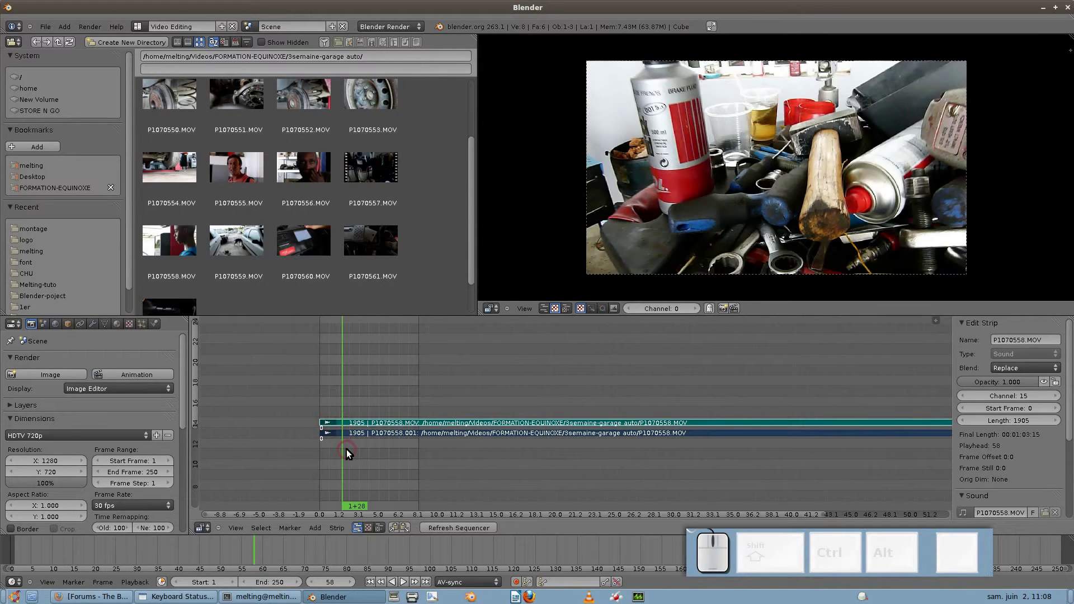
key("shift+s")
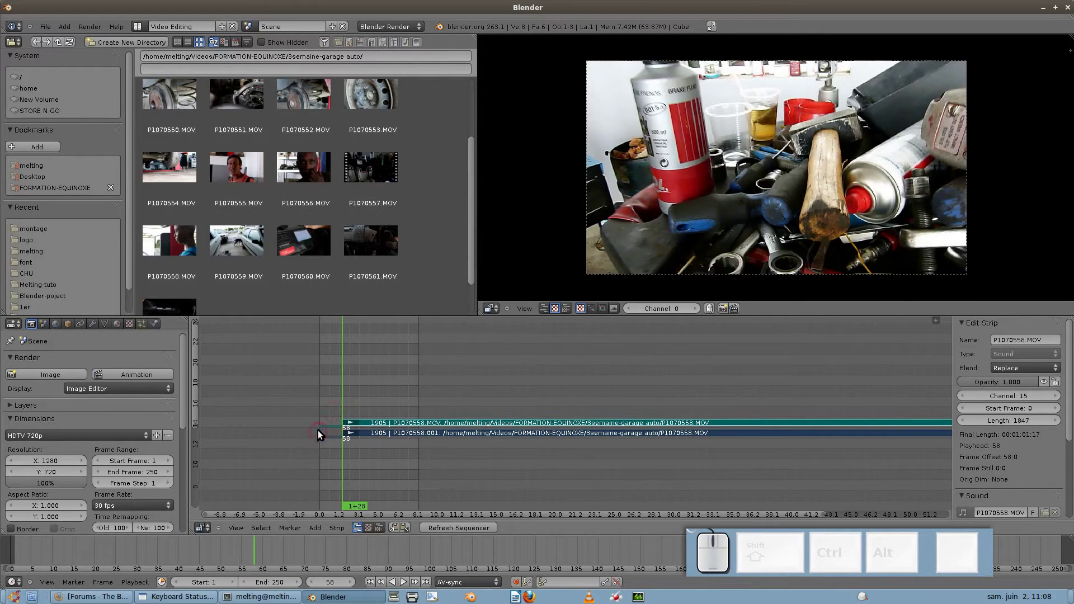
- Scrub to frame 238 and trim the end of both strips by snapping their end handles to that frame
right_click(360, 437)
key("Home")
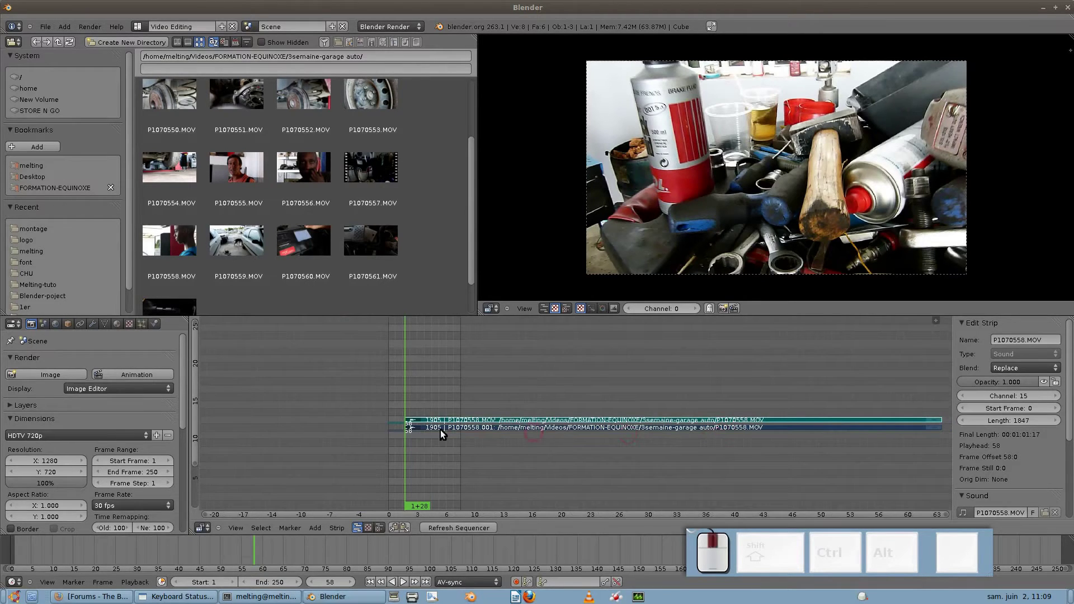
left_click_drag(408, 434, 456, 435)
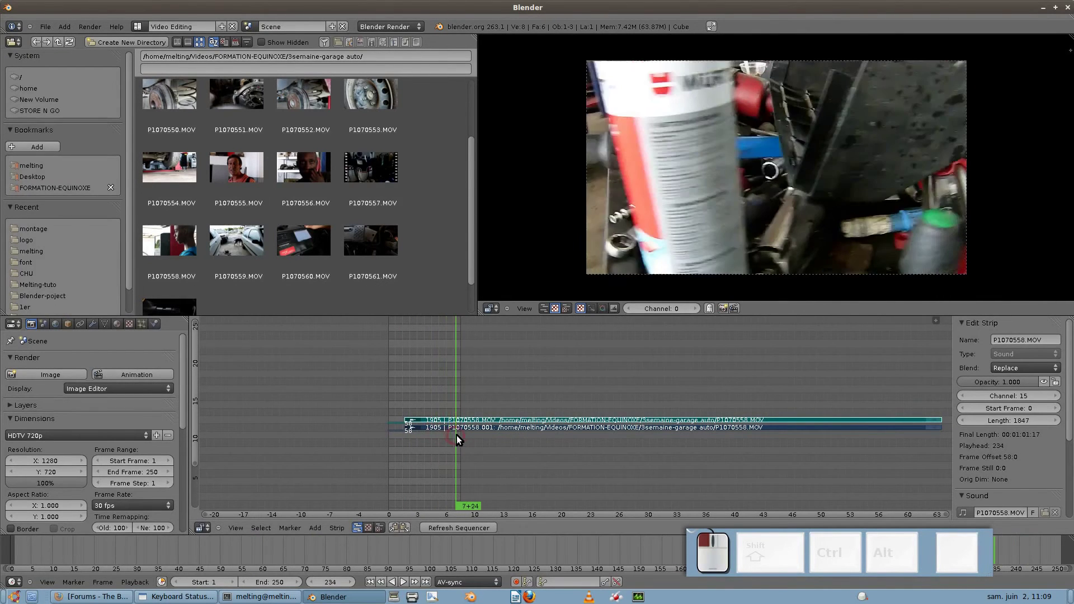
scroll(888, 435, "down", 1)
scroll(680, 437, "up", 3)
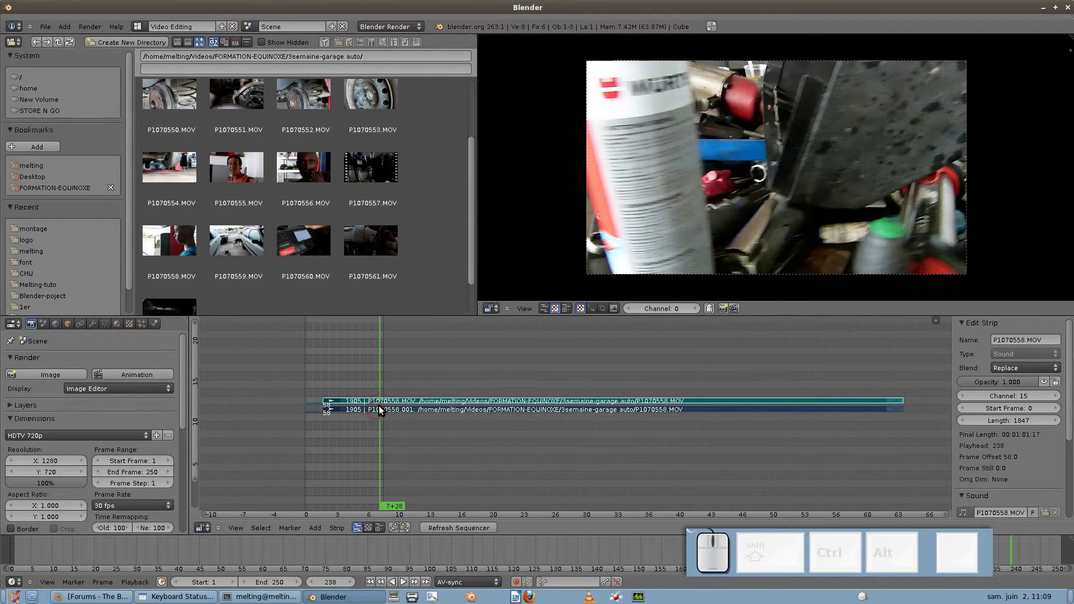
right_click(899, 401)
right_click(899, 410, "shift")
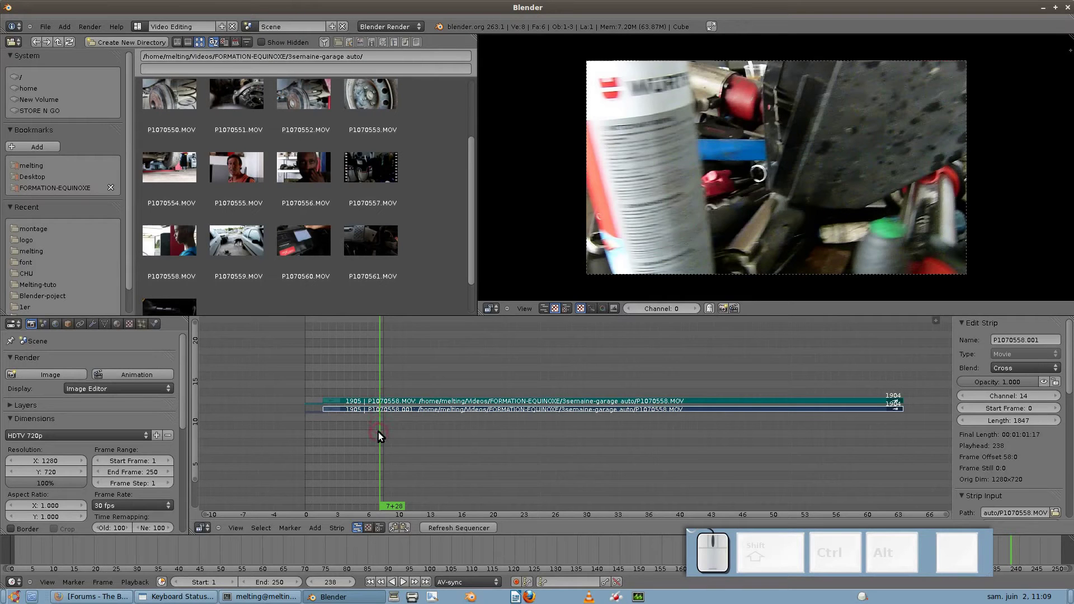
key("s")
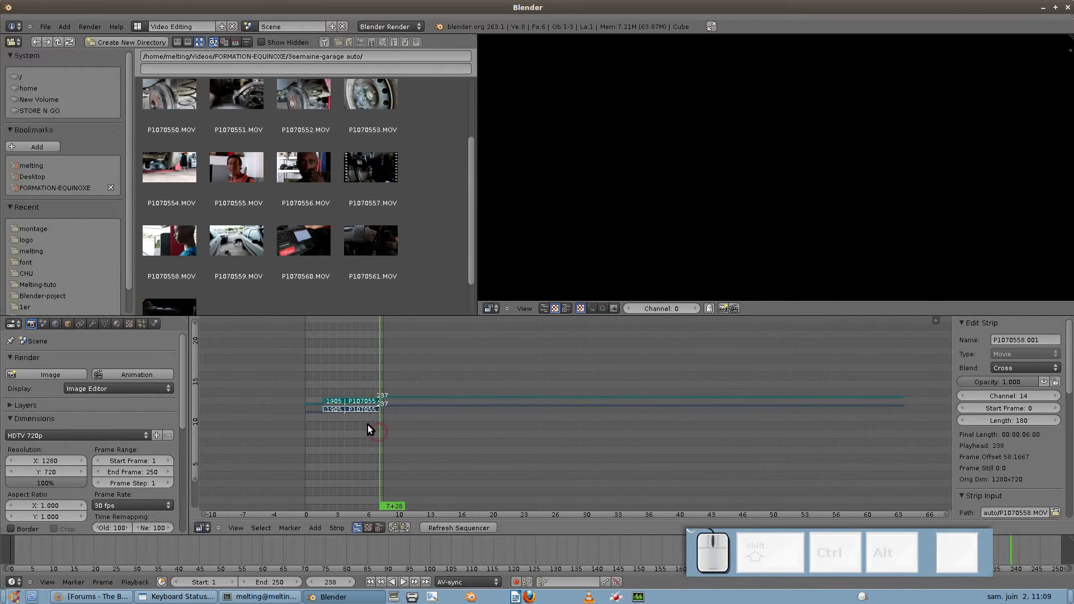
- Select both trimmed strips and move them to the beginning of the timeline, with the sound in channel 12 and its start frame at -56
scroll(343, 435, "up", 3)
middle_click_drag(733, 442, 633, 423)
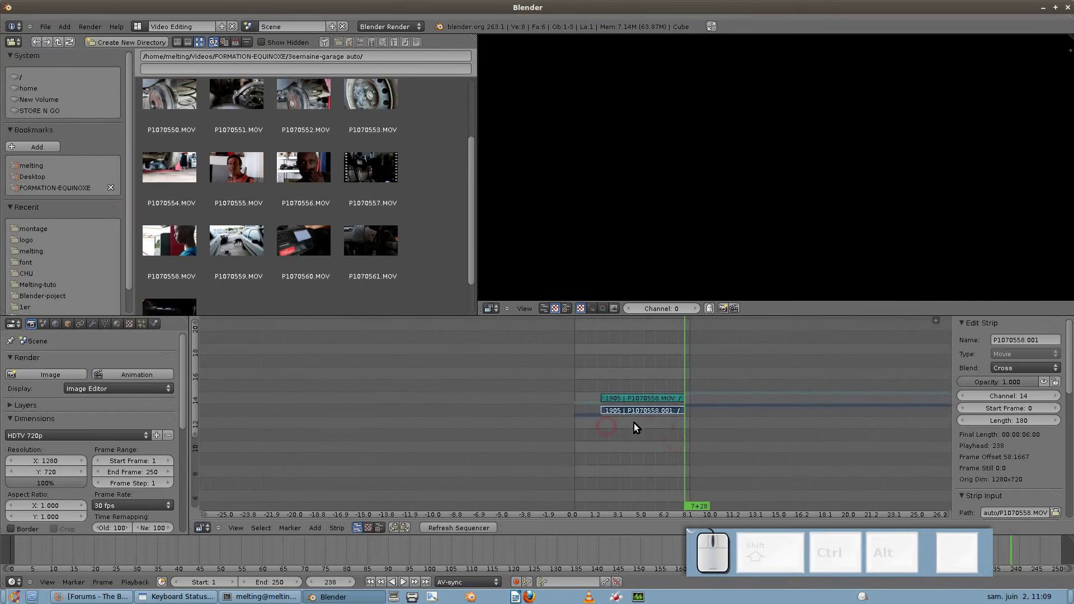
right_click(642, 398, "shift")
key("g")
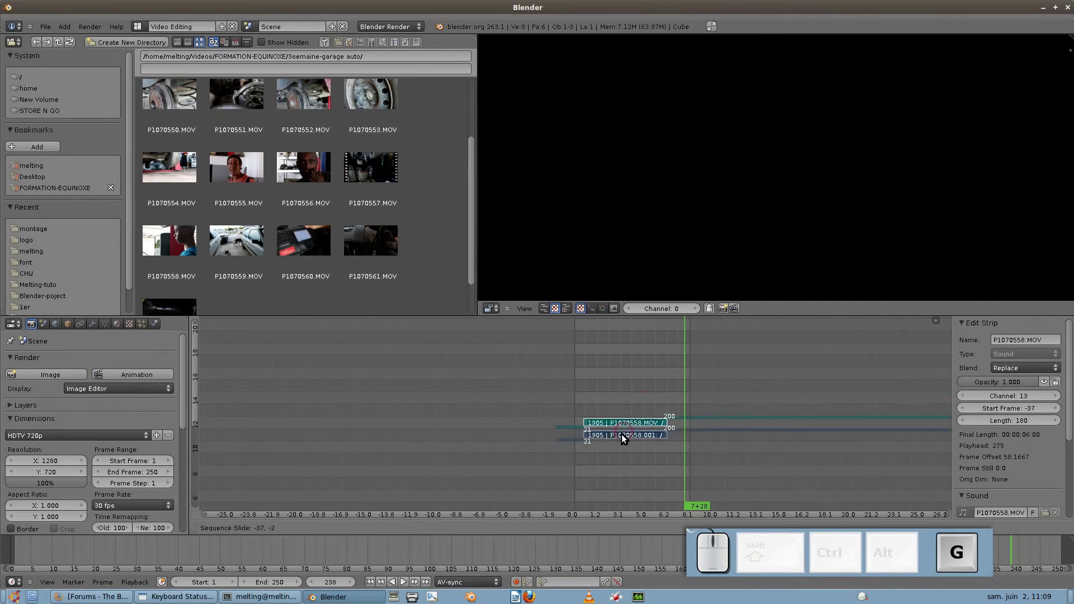
left_click(617, 436)
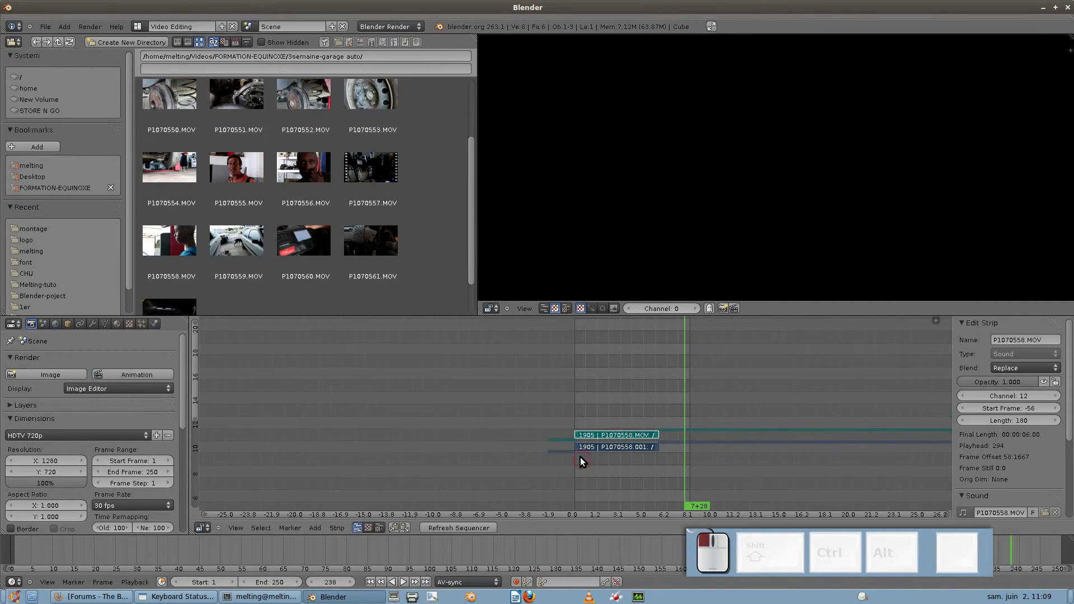
- Add P1070553.MOV from the file browser to the sequencer above the P1070558 strips, in channels 17 and 18 at start frame 61
left_click(575, 453)
left_click_drag(599, 454, 634, 452)
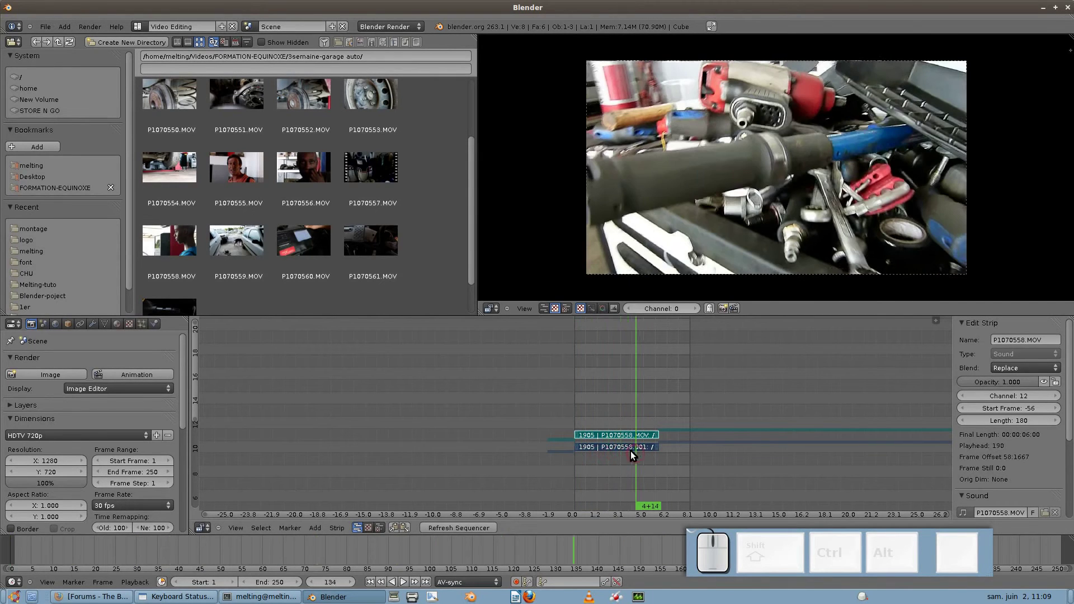
scroll(325, 168, "up", 3)
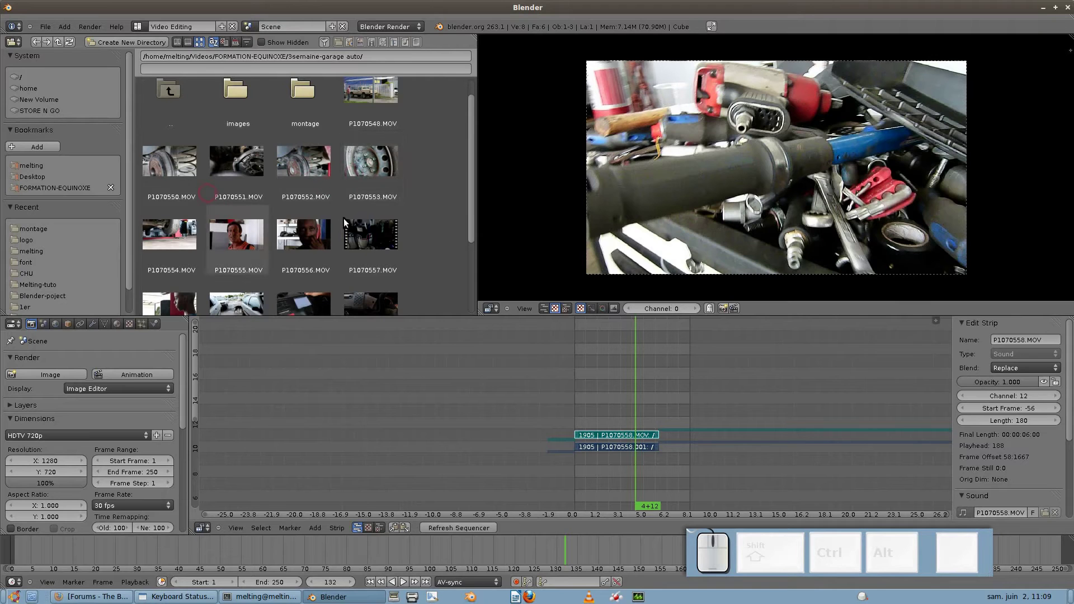
left_click_drag(373, 164, 623, 377)
- Trim the end of both P1070553 strips by snapping their end handles to frame 109
left_click(608, 380)
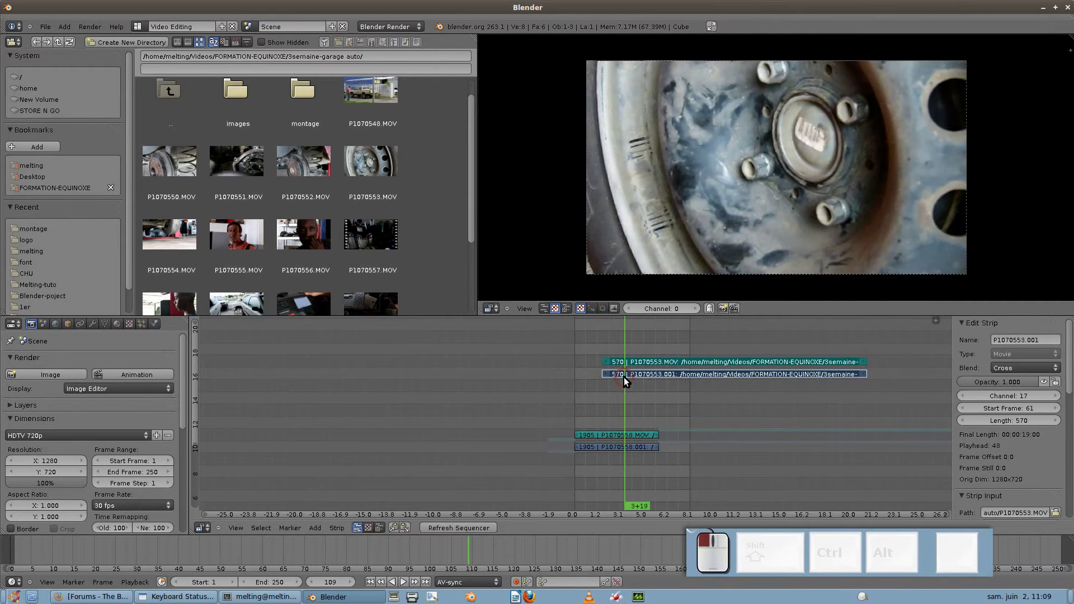
right_click(867, 374, "shift")
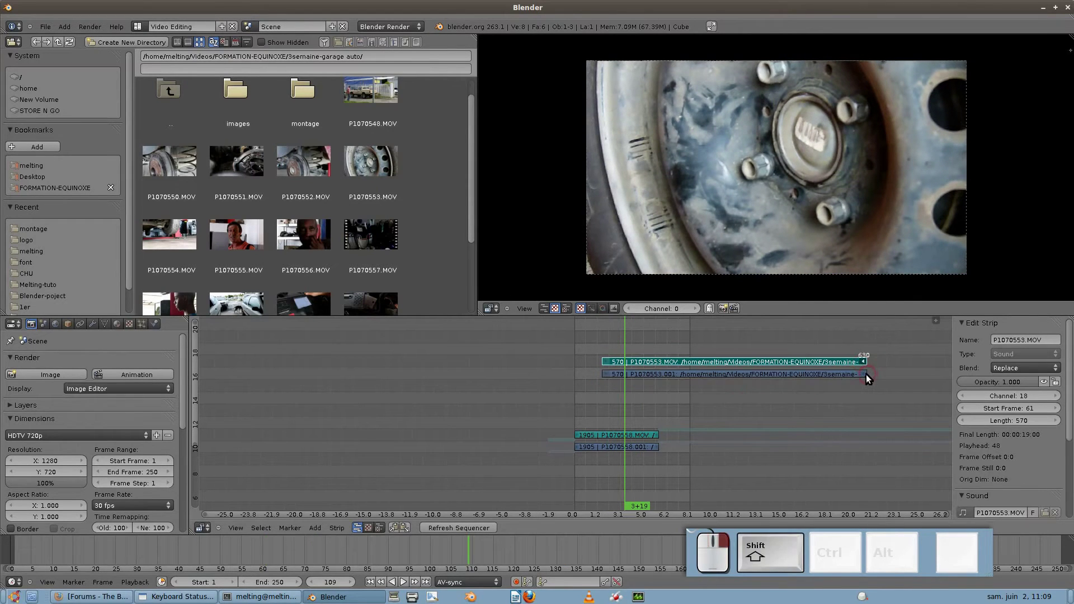
right_click(866, 374, "shift")
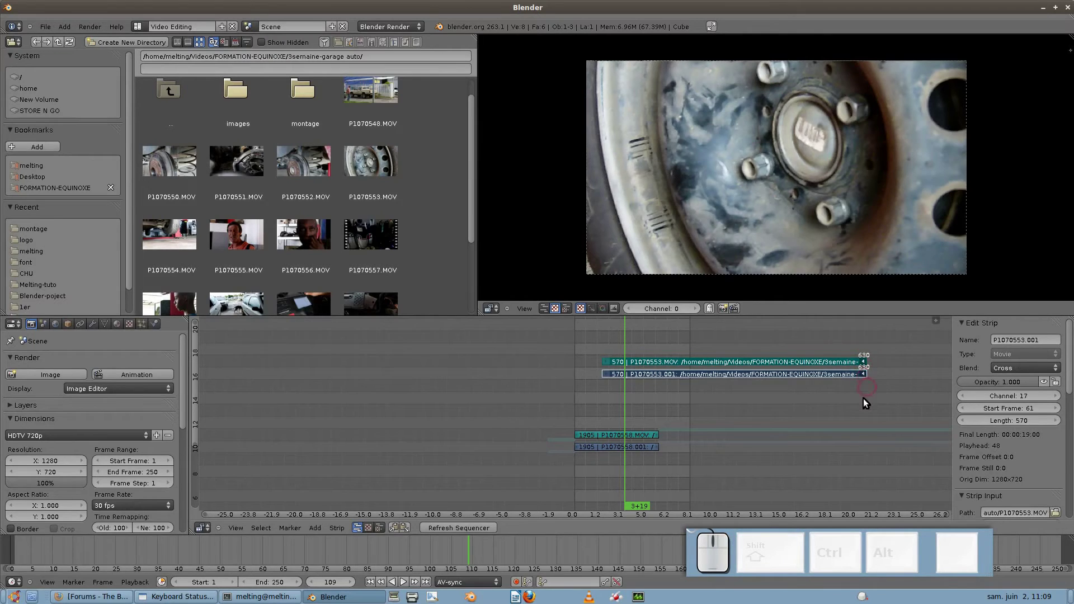
key("s")
- Move both trimmed P1070553 strips into the channels directly above the P1070558 strips, starting at frame 124
right_click(613, 374, "shift")
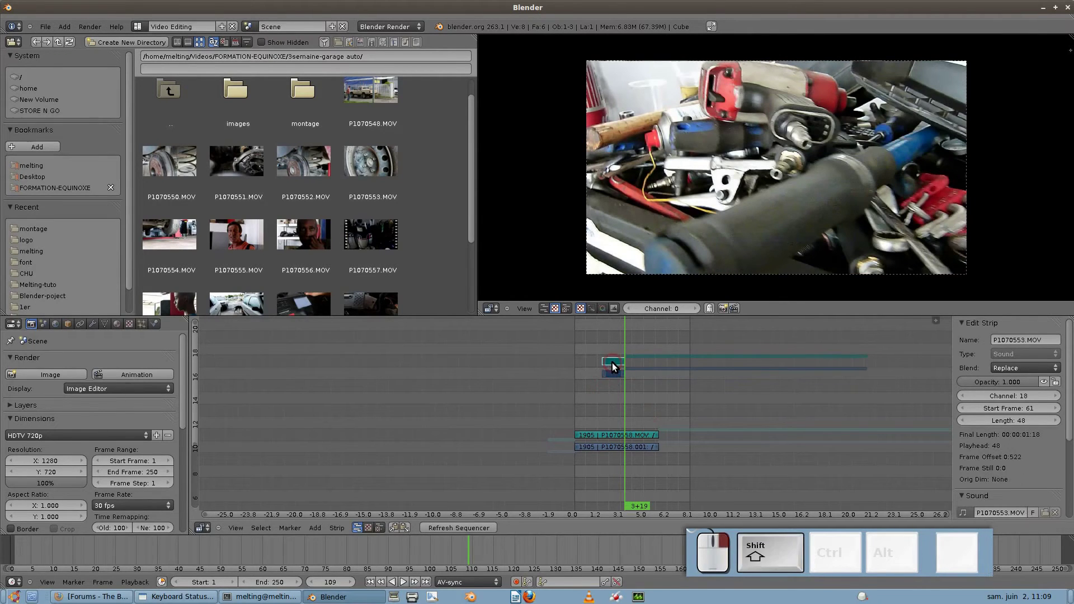
key("shift+g")
left_click(629, 412)
- Shorten both P1070558 strips to 161 frames by moving their end handles back together
left_click_drag(620, 427, 652, 435)
right_click(652, 434)
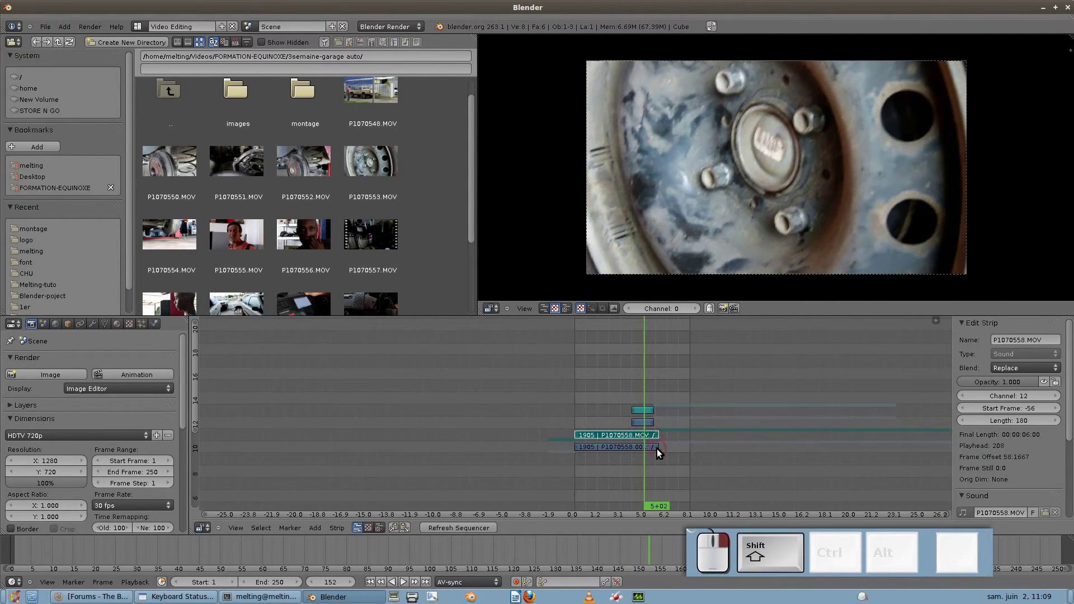
right_click(657, 448, "shift")
right_click(656, 437)
right_click(656, 447, "shift")
key("g")
left_click(641, 452)
- Add P1070559.MOV from the file browser to the sequencer in channels 16 and 17 at start frame 116
scroll(641, 454, "up", 2)
left_click_drag(612, 426, 635, 426)
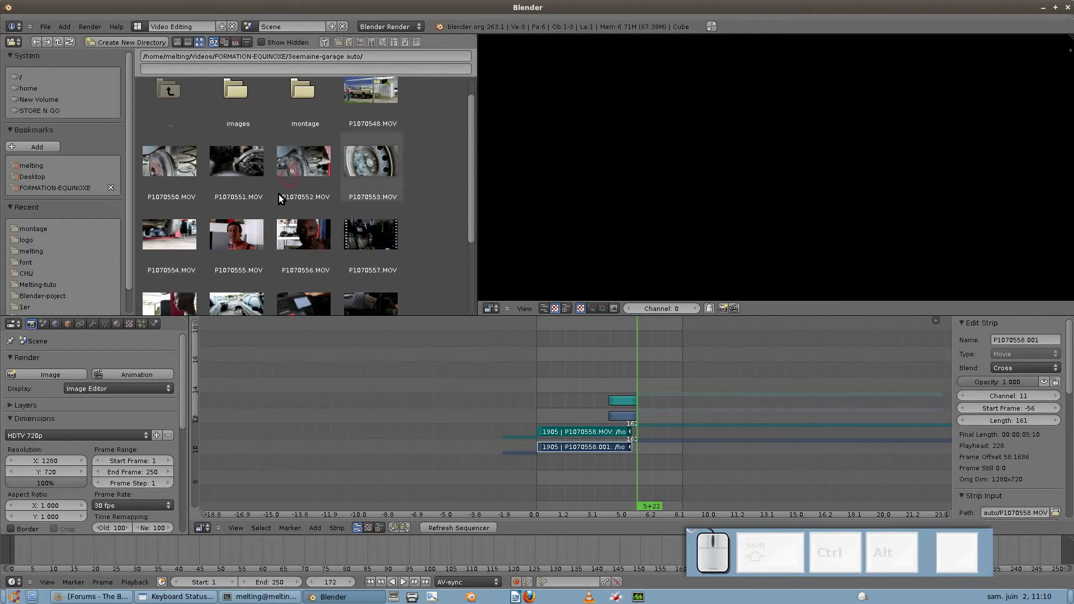
scroll(224, 207, "down", 1)
scroll(337, 240, "down", 2)
left_click_drag(236, 240, 602, 365)
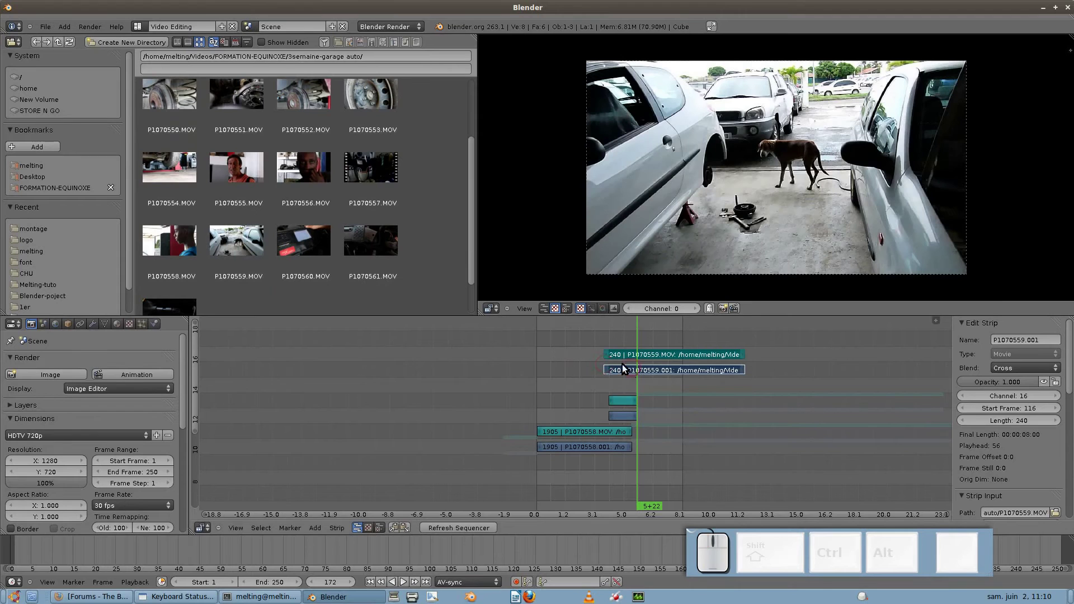
- Trim the start of both P1070559 strips by snapping their start handles to frame 147
right_click(608, 351)
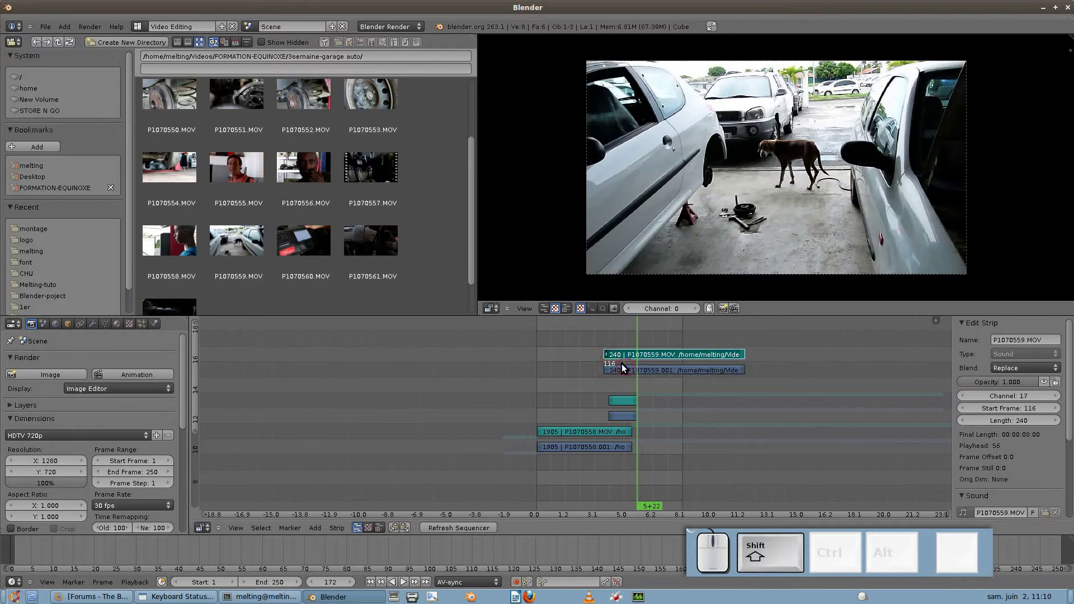
left_click(617, 363)
left_click_drag(613, 364, 620, 364)
right_click(606, 370)
right_click(605, 358, "shift")
key("shift+s")
- Scrub to frame 263 and trim the end of both P1070559 strips by snapping their end handles to it
left_click_drag(616, 382, 689, 381)
right_click(740, 369)
right_click(741, 354, "shift")
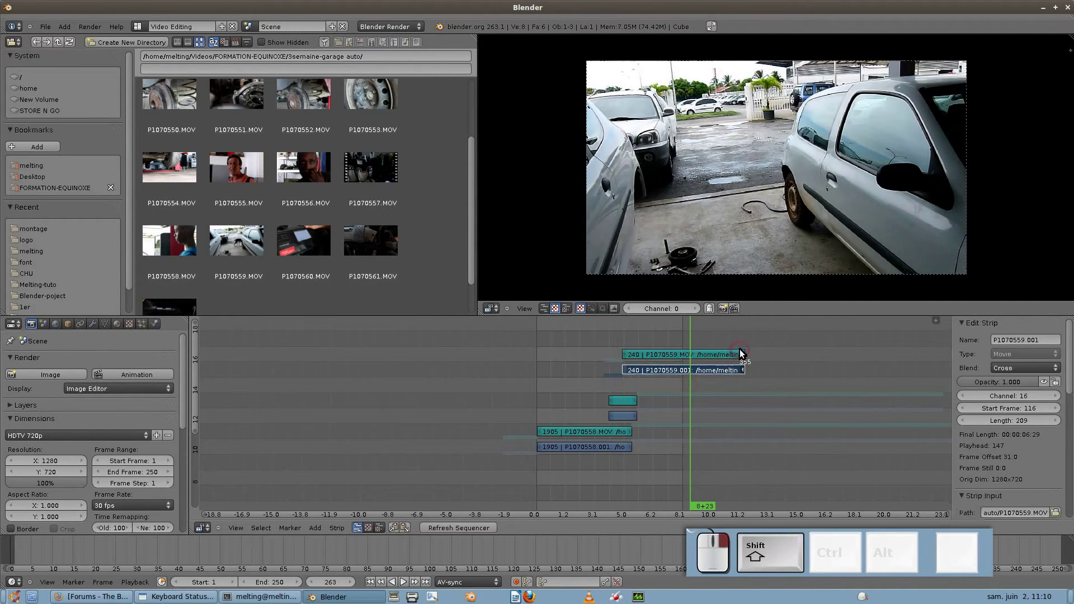
key("shift+s")
- Select both P1070559 strips and move them straight down, constrained to the vertical axis
scroll(643, 395, "up", 3)
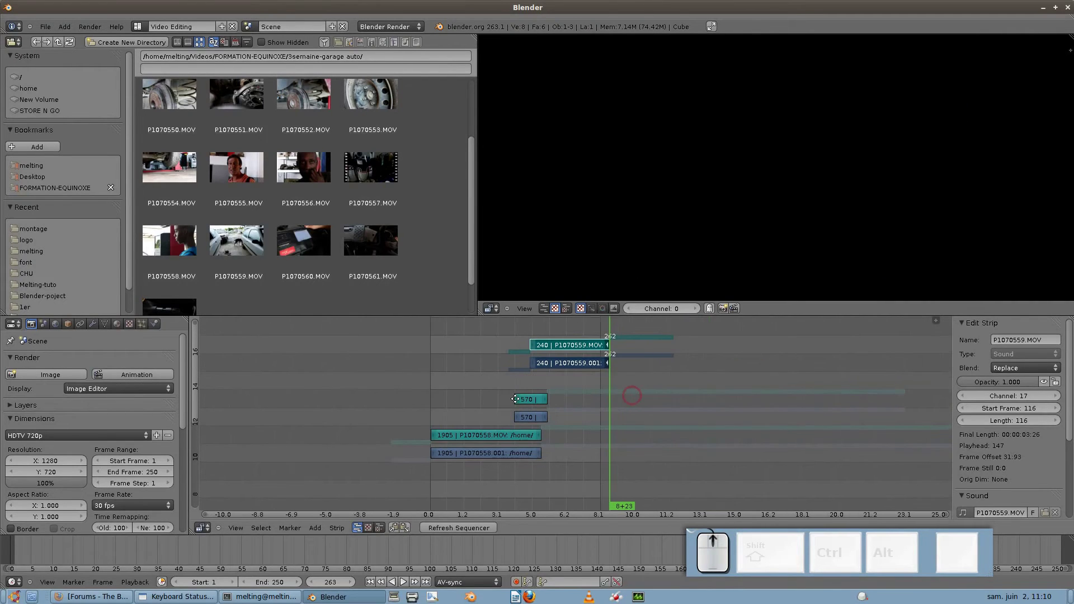
scroll(515, 399, "down", 3, "ctrl")
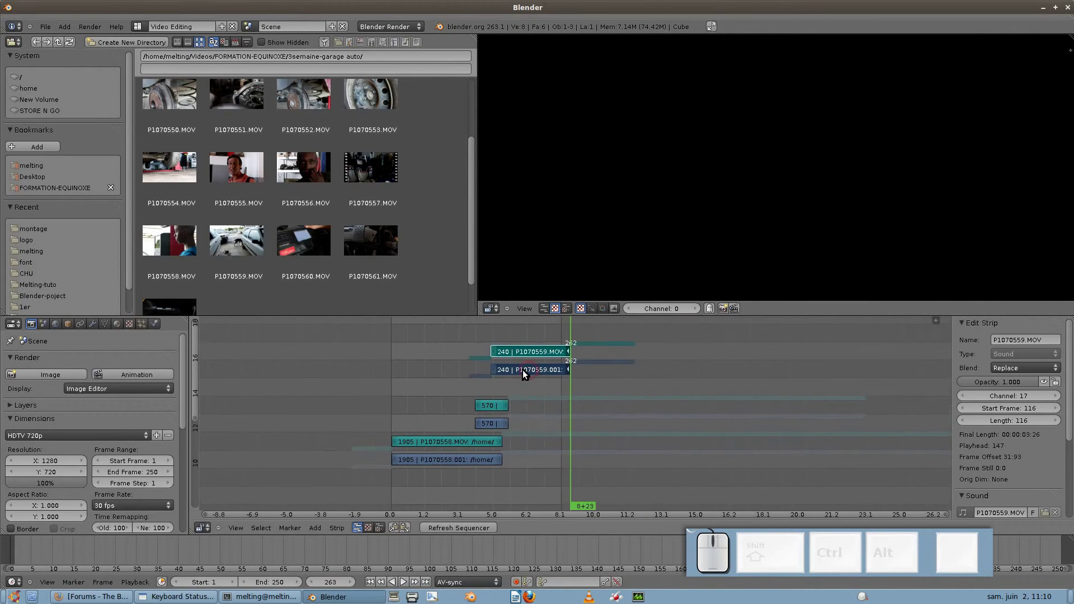
right_click(529, 348)
right_click(529, 369, "shift")
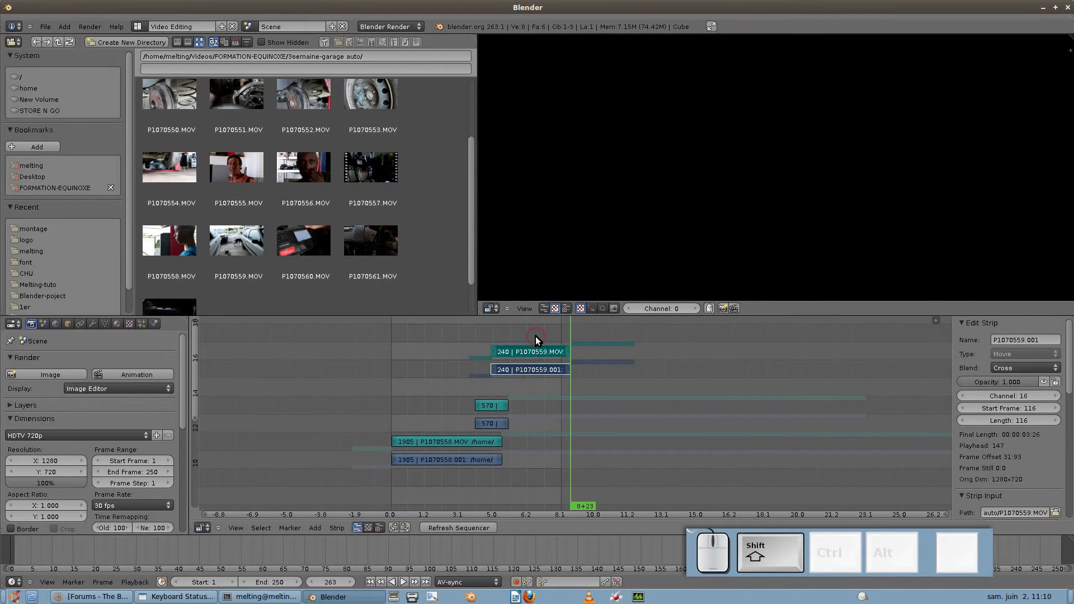
key("g")
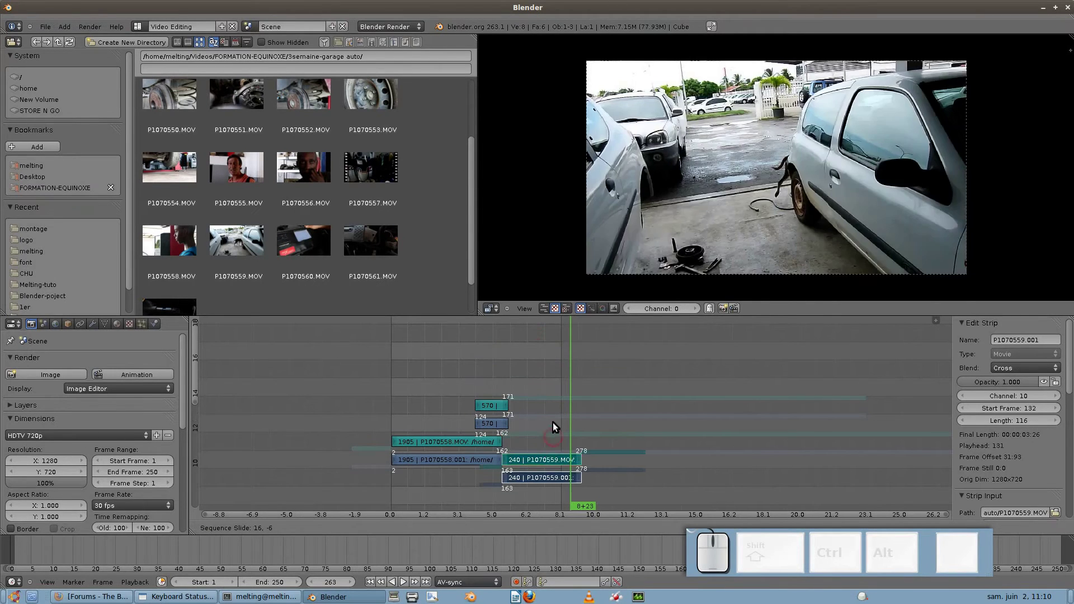
key("y")
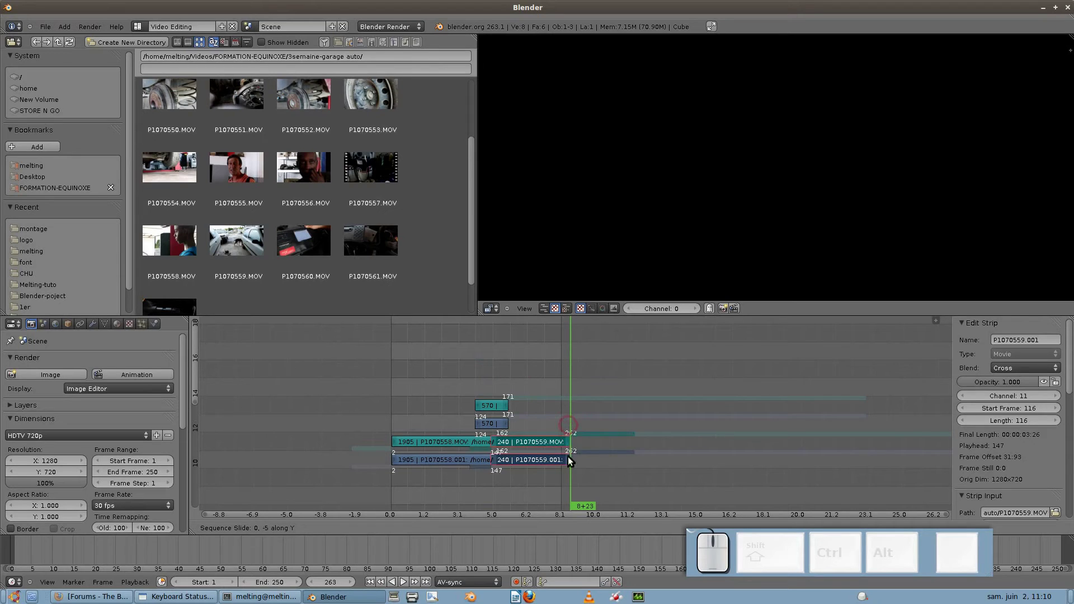
left_click(568, 465)
- Place both P1070559 strips right after the P1070558 strips, with the movie in channel 11 at start frame 134
key("g")
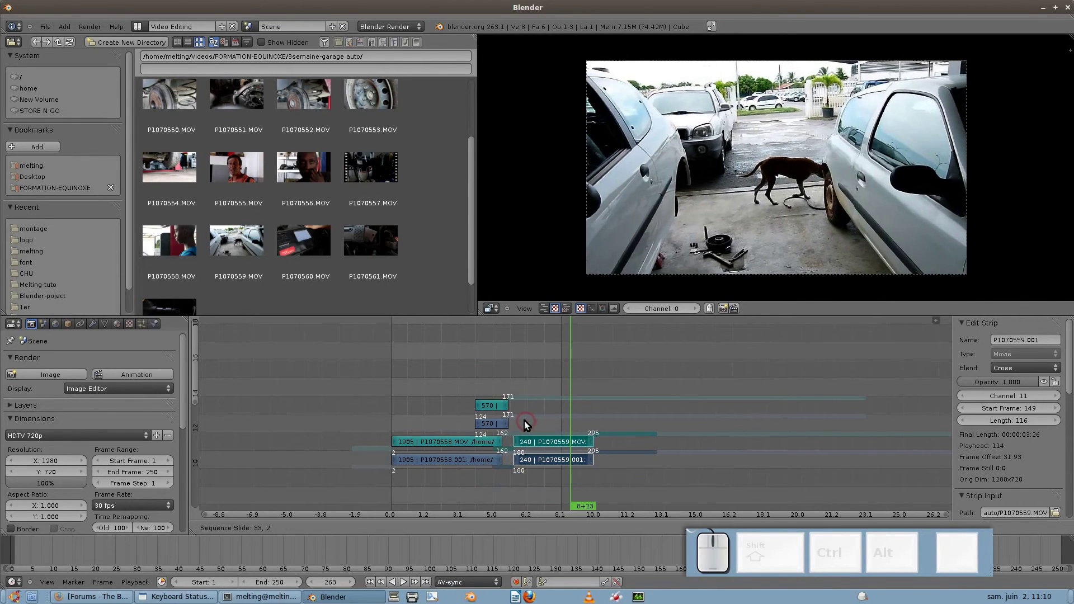
left_click(519, 421)
left_click_drag(498, 419, 595, 424)
key("g")
left_click(523, 418)
left_click(503, 422)
- Scrub past the last strip to frame 316 and copy that number into the scene's end frame
left_click_drag(581, 369, 587, 404)
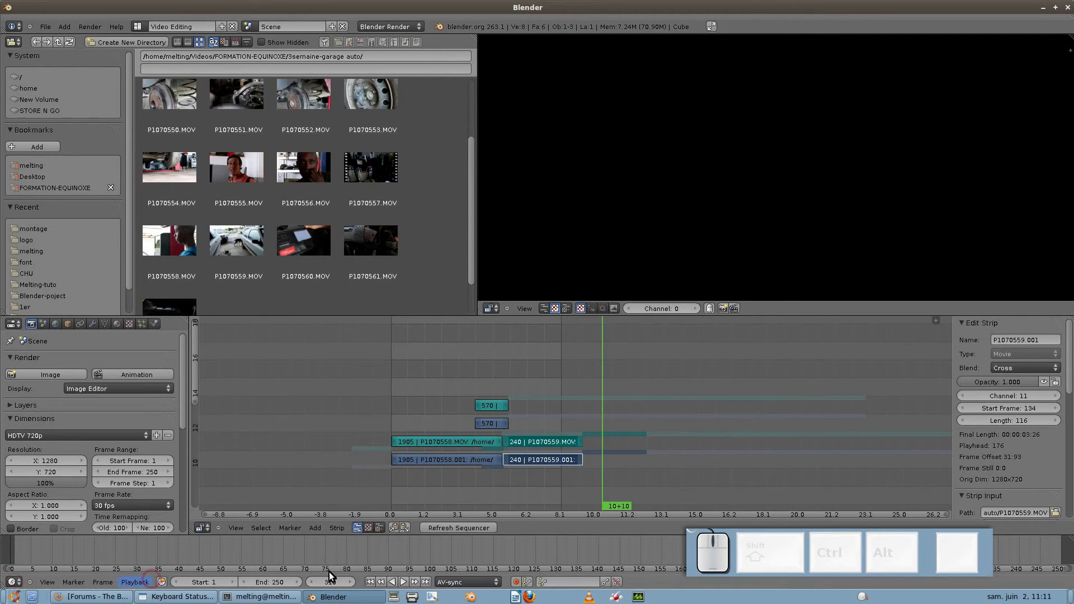
left_click(600, 475)
left_click_drag(600, 474, 606, 474)
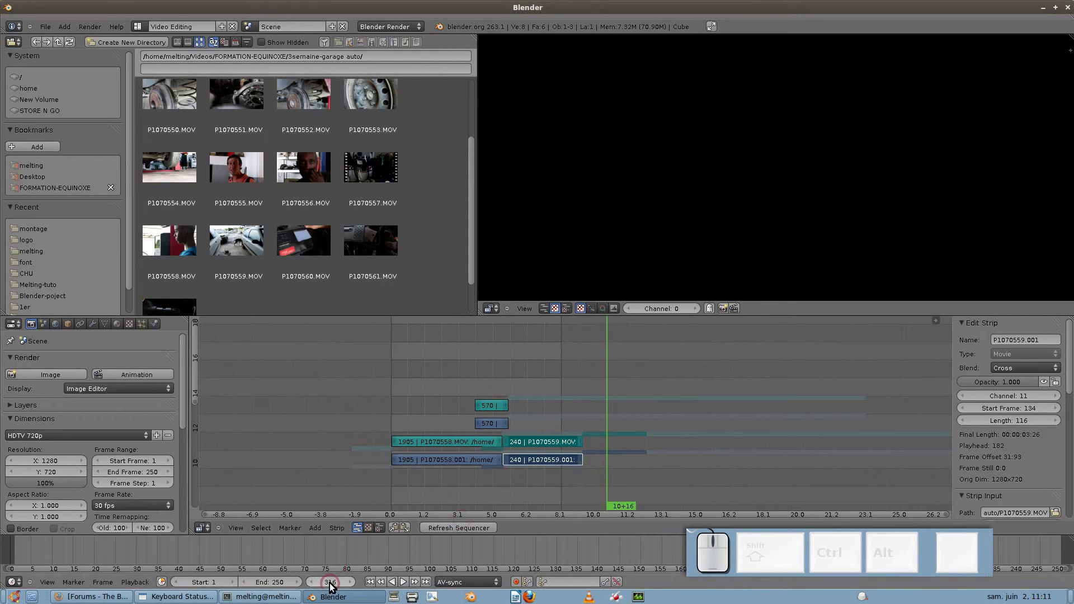
key("ctrl+c")
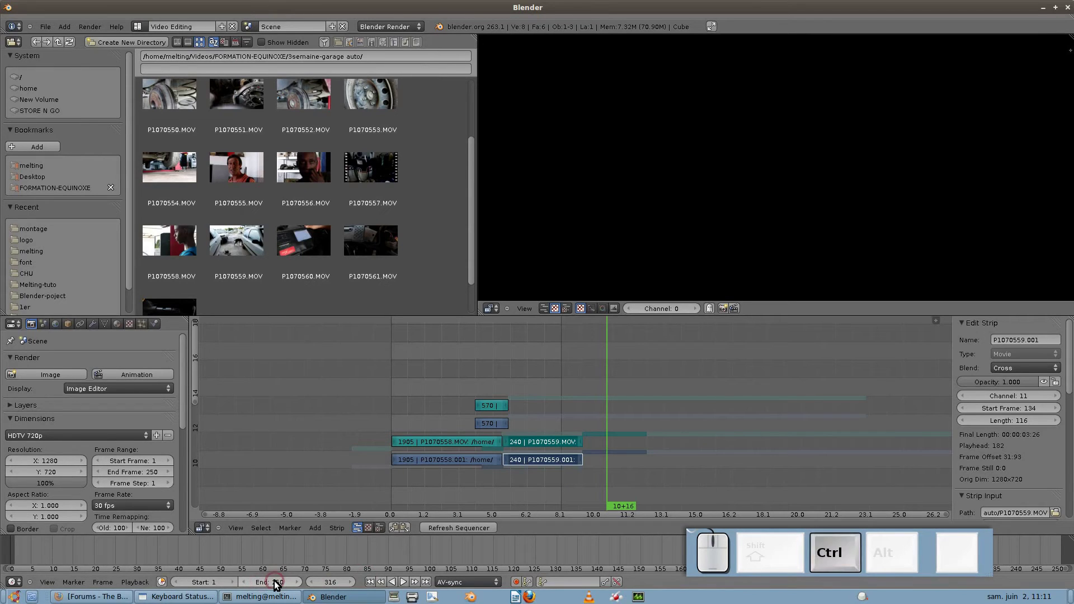
key("ctrl+v")
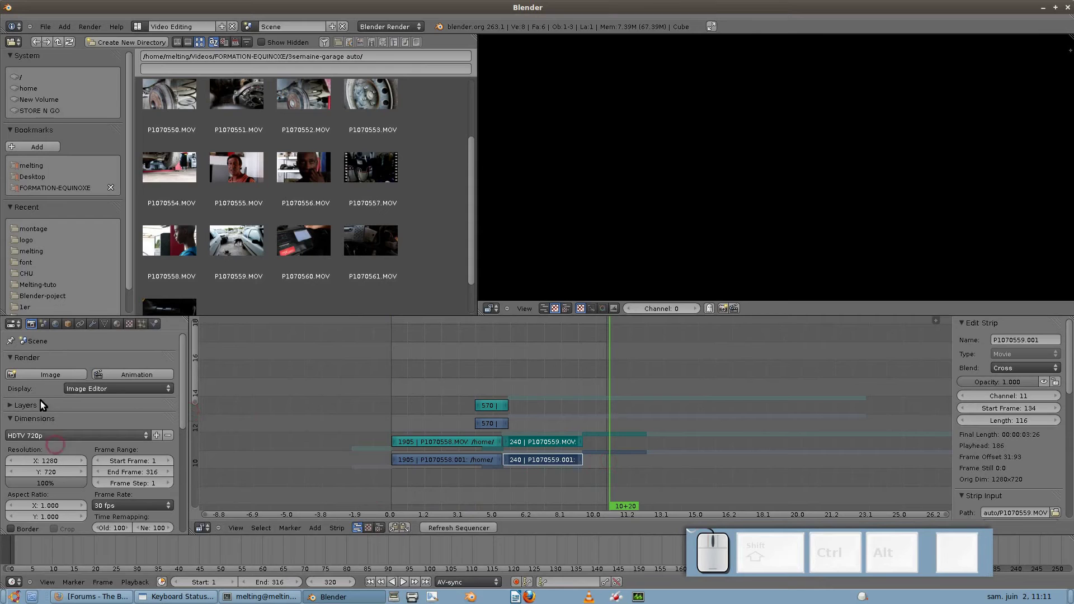
scroll(72, 441, "down", 3)
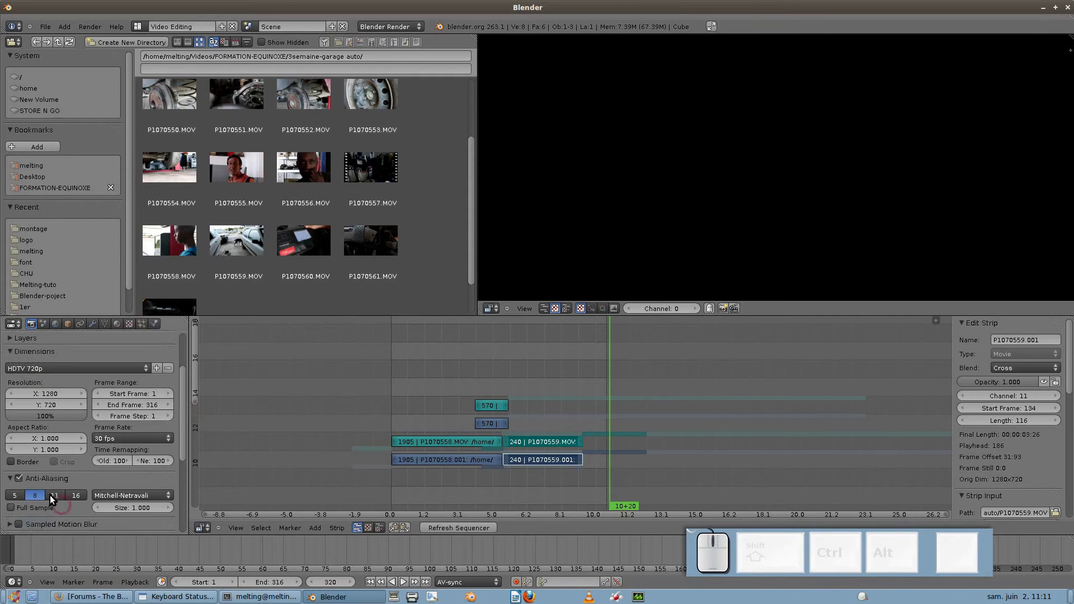
scroll(53, 482, "up", 2)
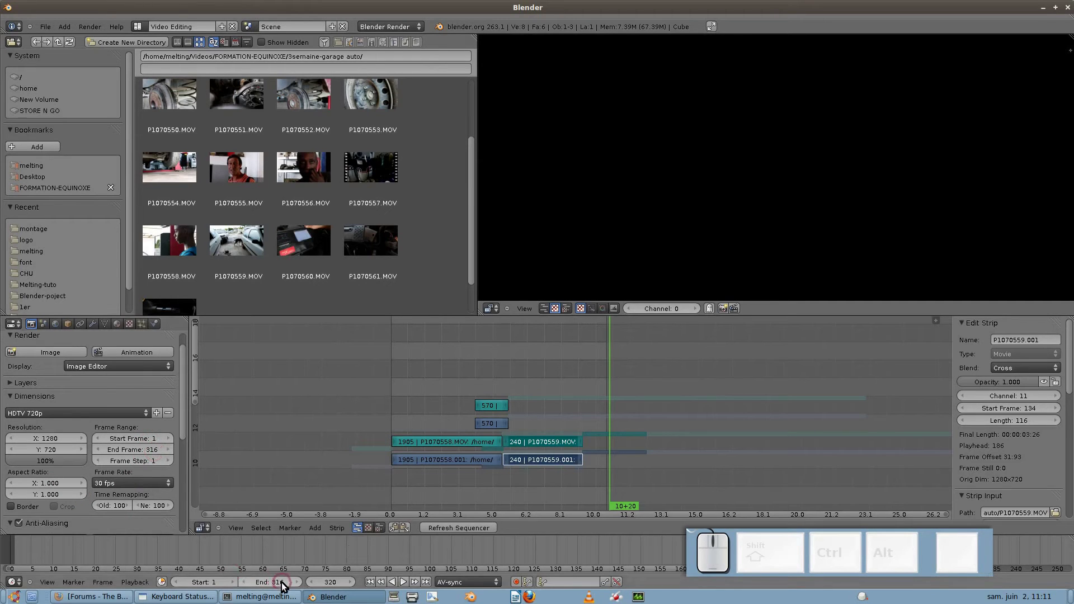
- Scrub back to frame 18 and add a Color effect strip below the movie strips
left_click_drag(569, 467, 403, 462)
scroll(503, 458, "down", 4)
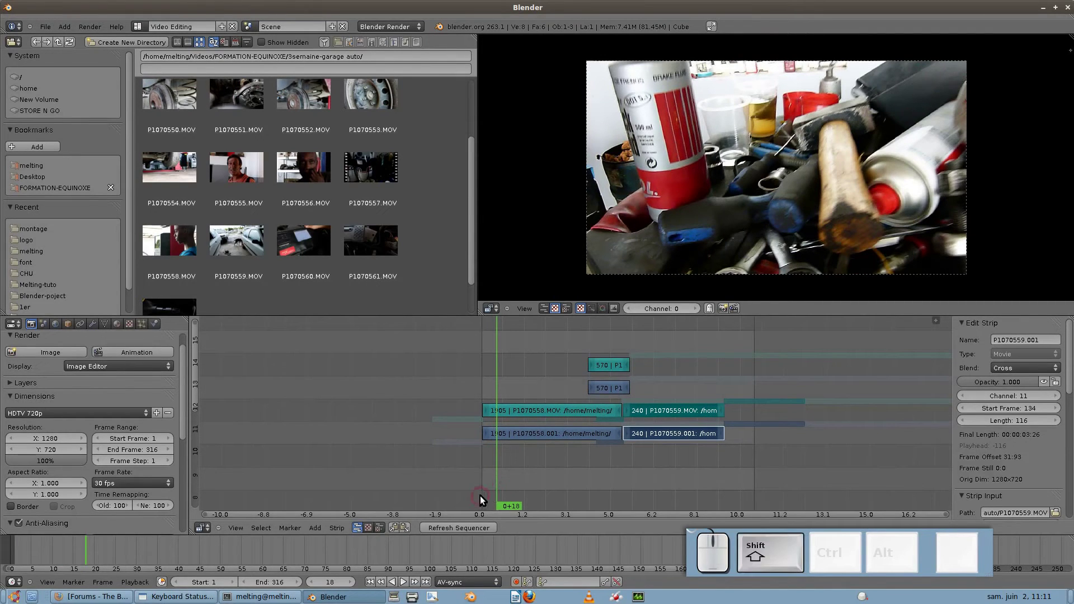
key("shift+a")
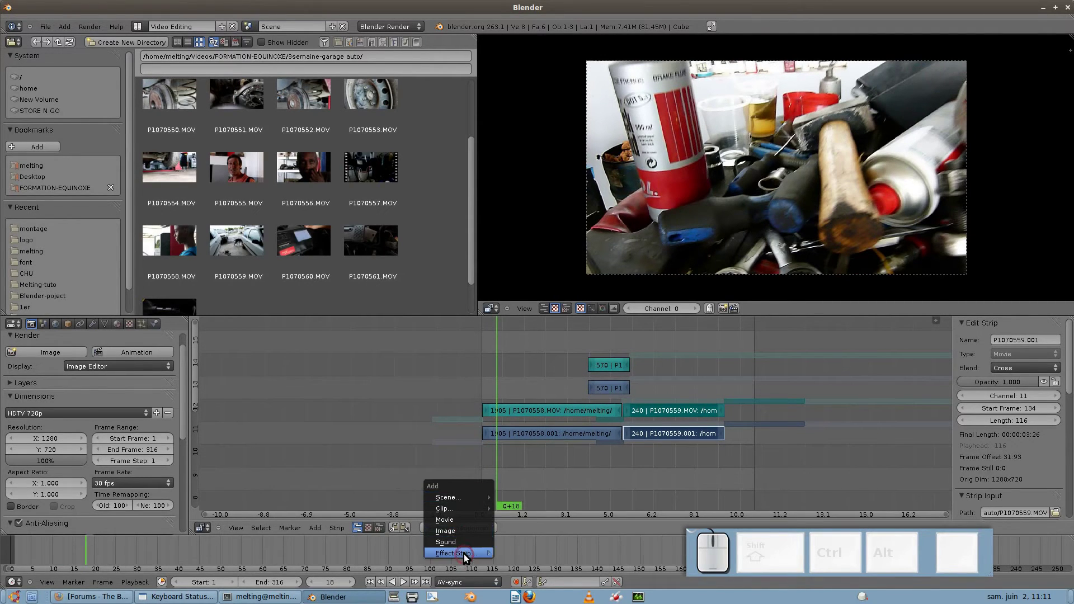
mouse_move(465, 553)
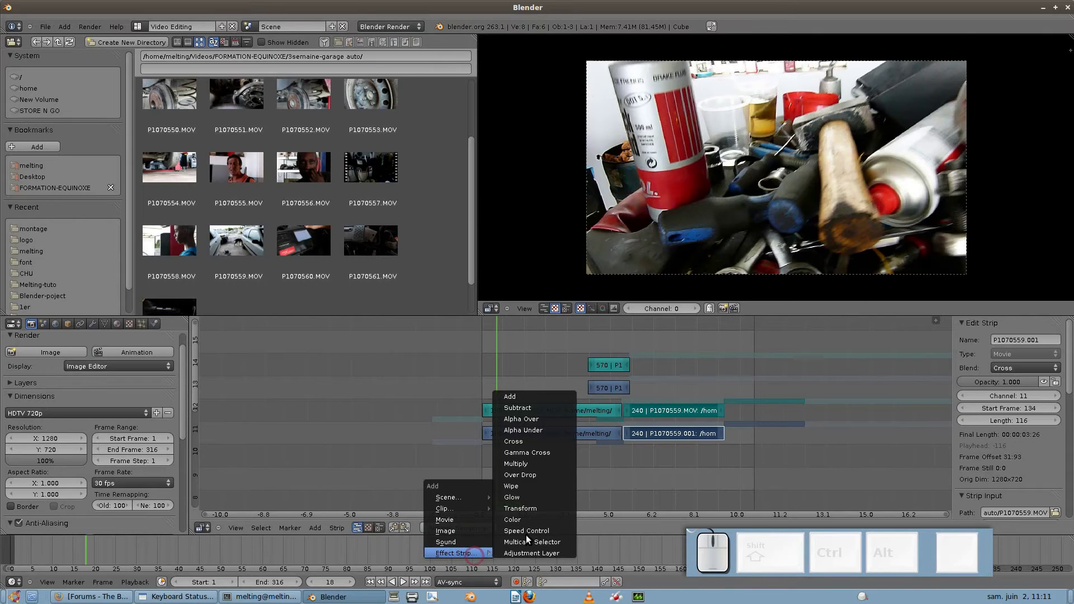
left_click(515, 519)
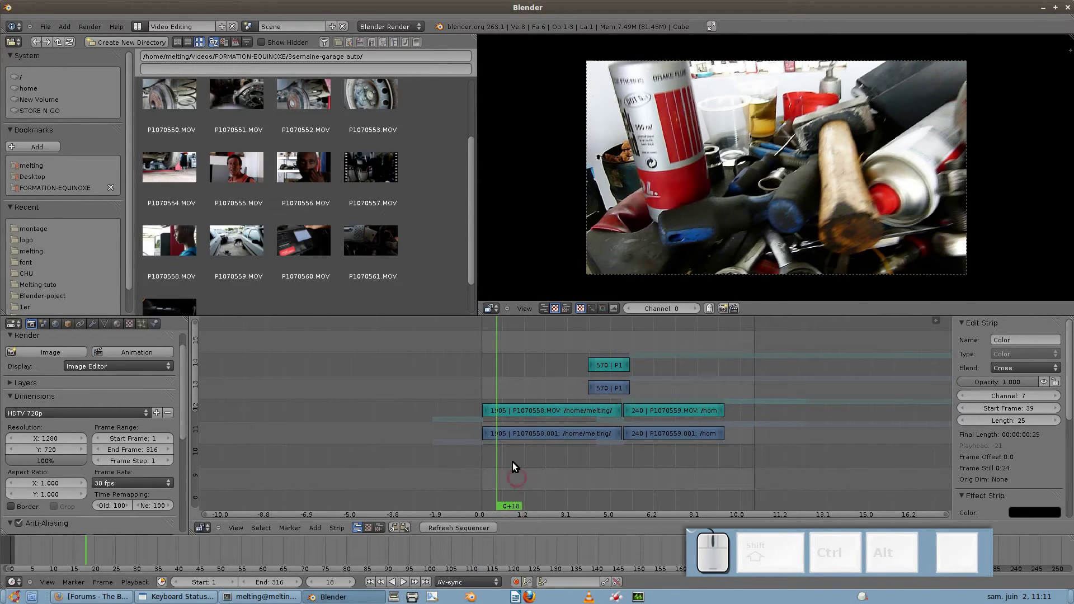
- Move the Color strip to the start of the timeline in channel 10, directly under the P1070558 movie strip
scroll(515, 447, "down", 2)
right_click(542, 483)
key("g")
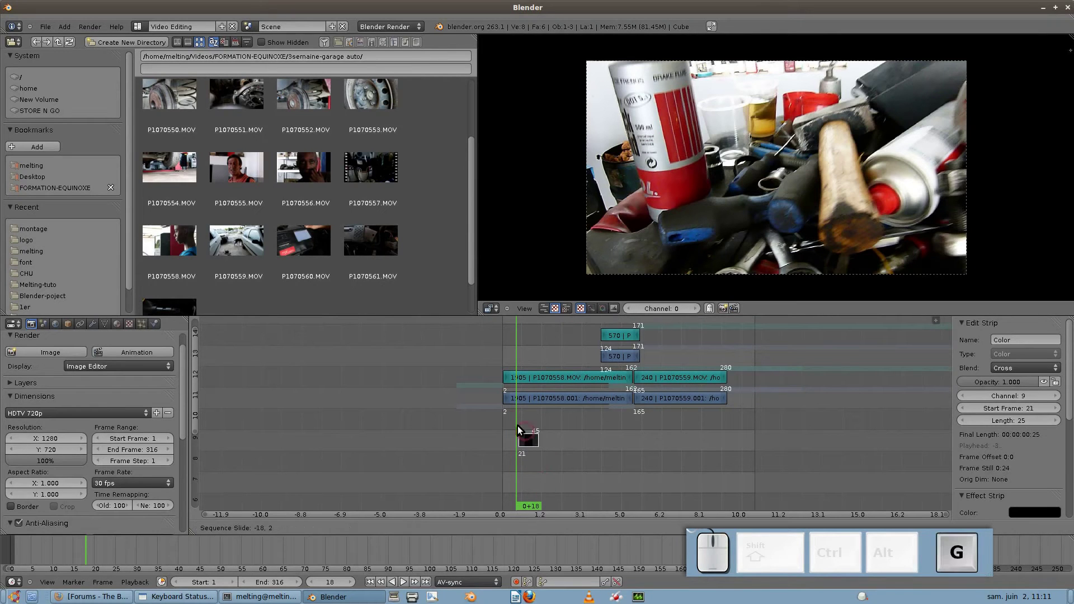
left_click(508, 417)
scroll(513, 421, "up", 6)
right_click(483, 423)
key("g")
left_click(514, 428)
- Select the P1070558 movie strip and keyframe its opacity at 1.000 on frame 23
mouse_move(463, 411)
left_mouse_down()
mouse_move(458, 404)
mouse_move(483, 404)
left_mouse_up()
right_click(476, 392)
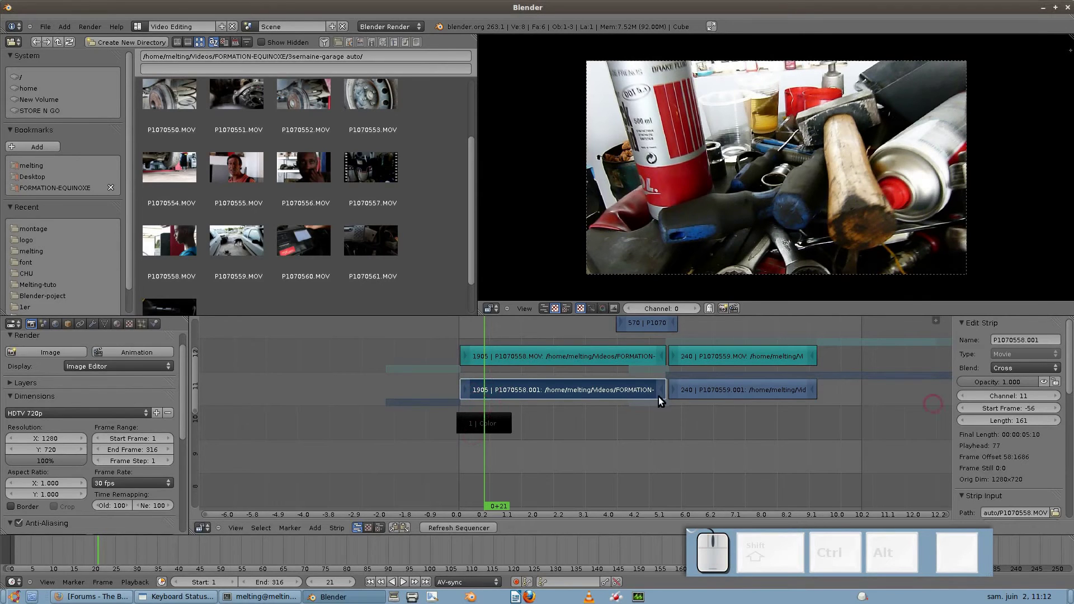
left_click(452, 386)
left_click_drag(466, 389, 488, 390)
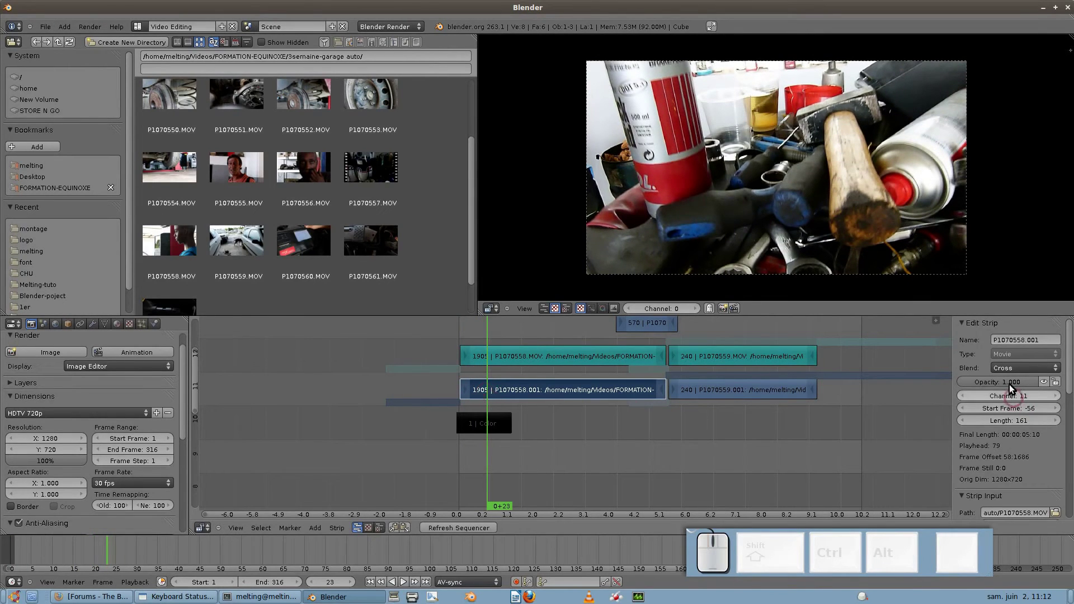
key("i")
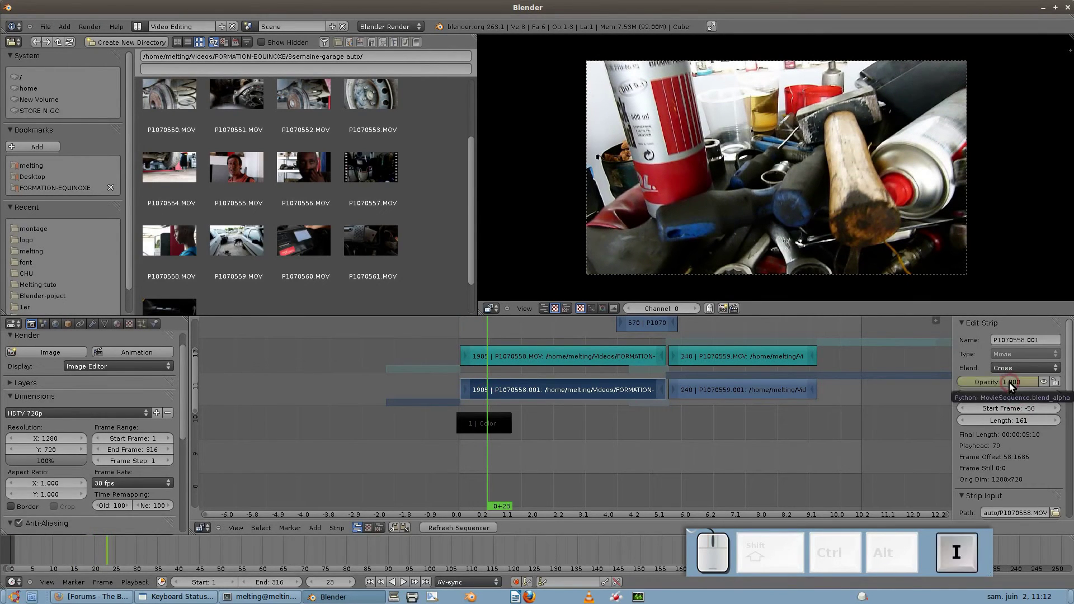
- Set the P1070558 movie strip's opacity to 0.000 near its start and insert a keyframe there
left_click(463, 401)
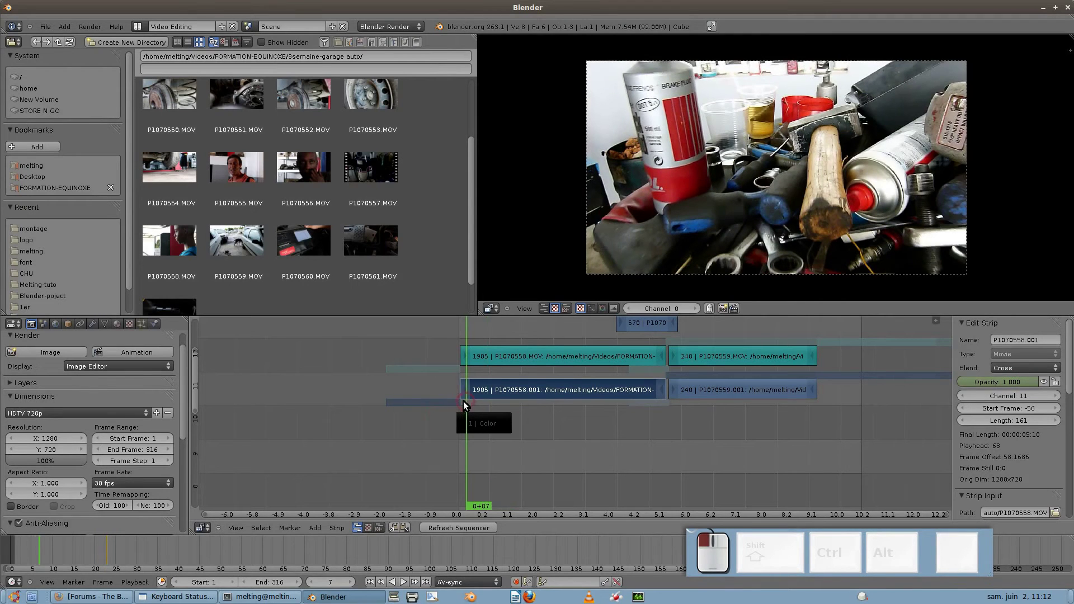
left_click_drag(1008, 382, 909, 382)
key("i")
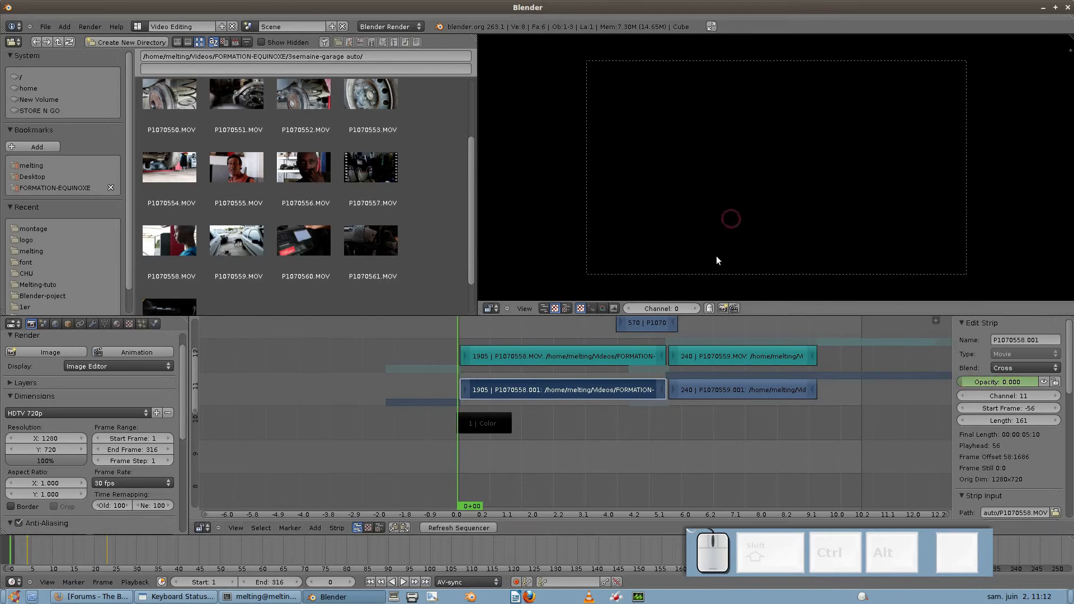
- Play the timeline from its beginning twice to check the fade-in from black
key("alt+a")
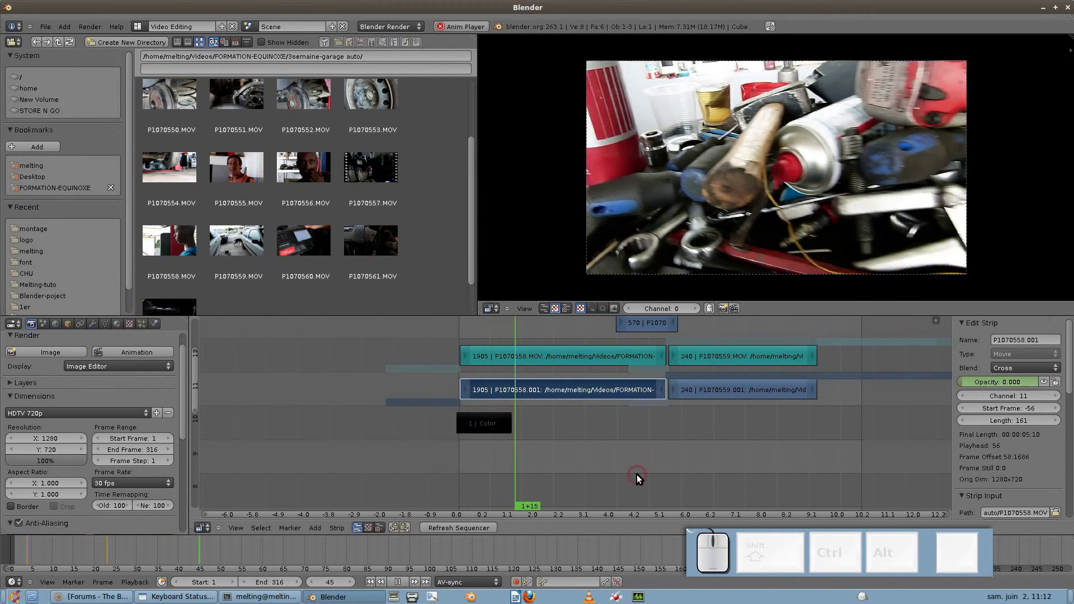
key("alt+a")
left_click(458, 454)
key("alt+a")
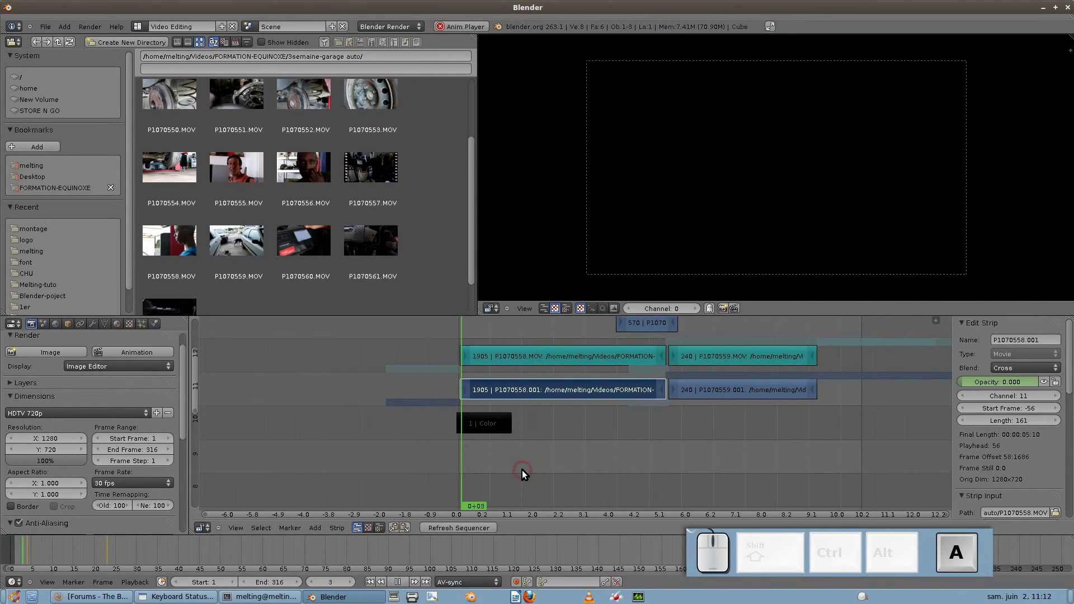
- Duplicate the Color strip in channel 10 and place the copy under the end of the P1070559 movie strip, starting at frame 260
scroll(601, 432, "down", 2)
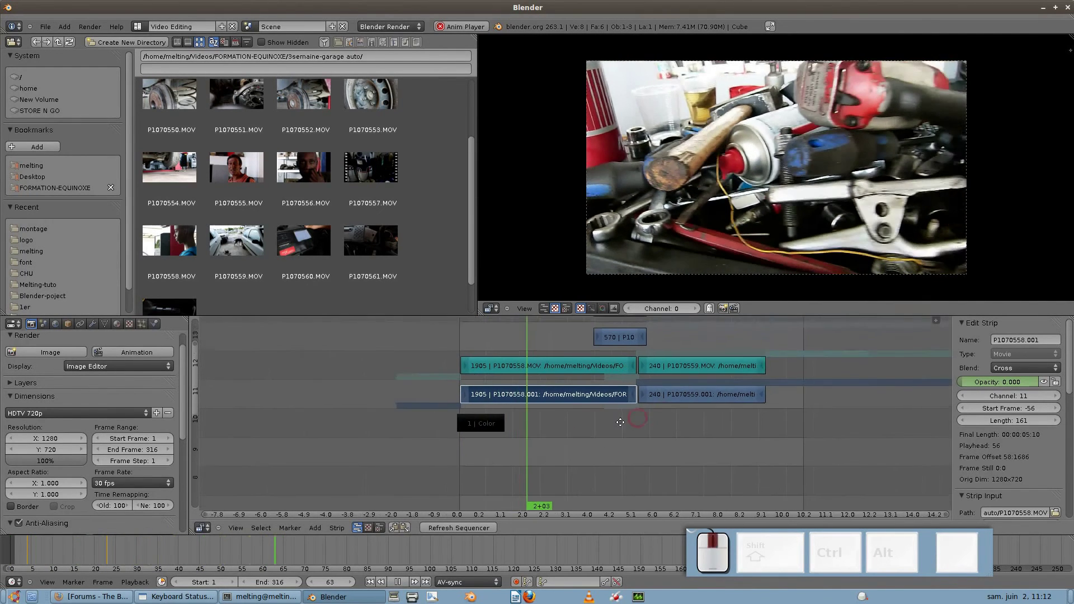
right_click(408, 445)
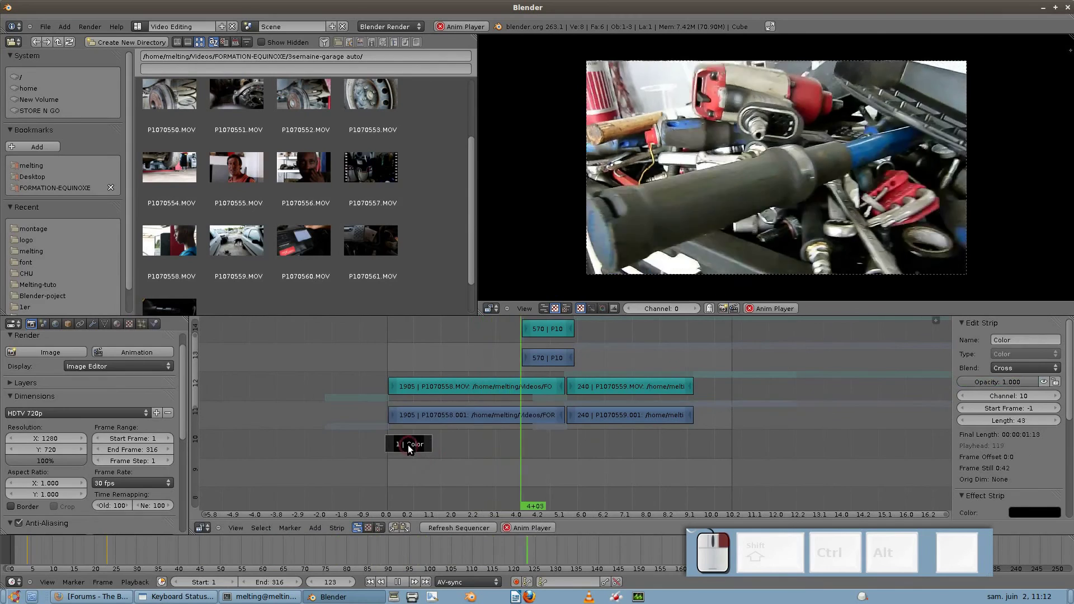
key("shift+d")
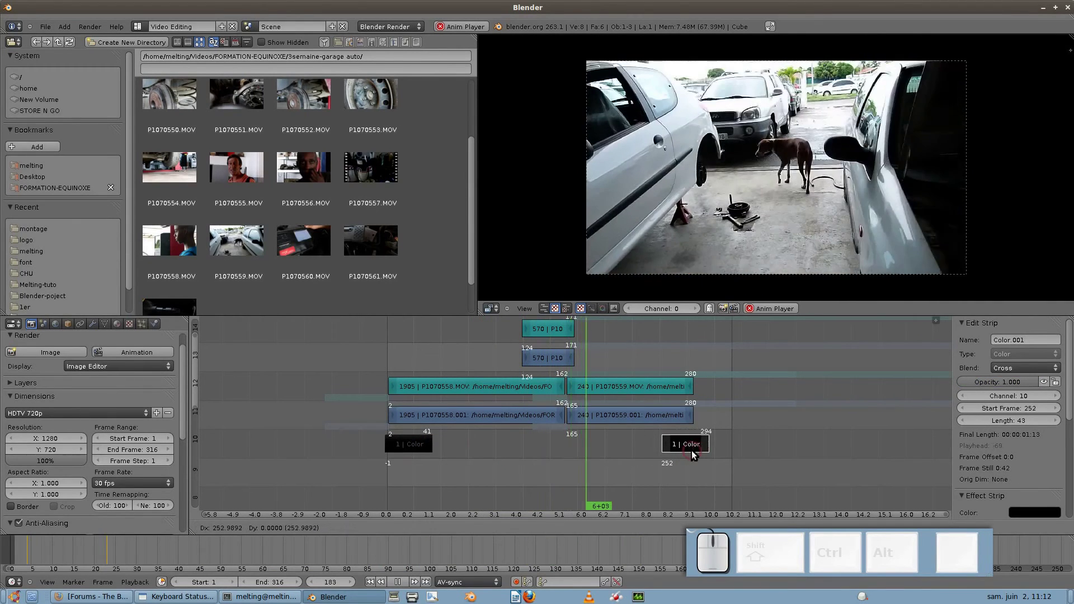
left_click(691, 451)
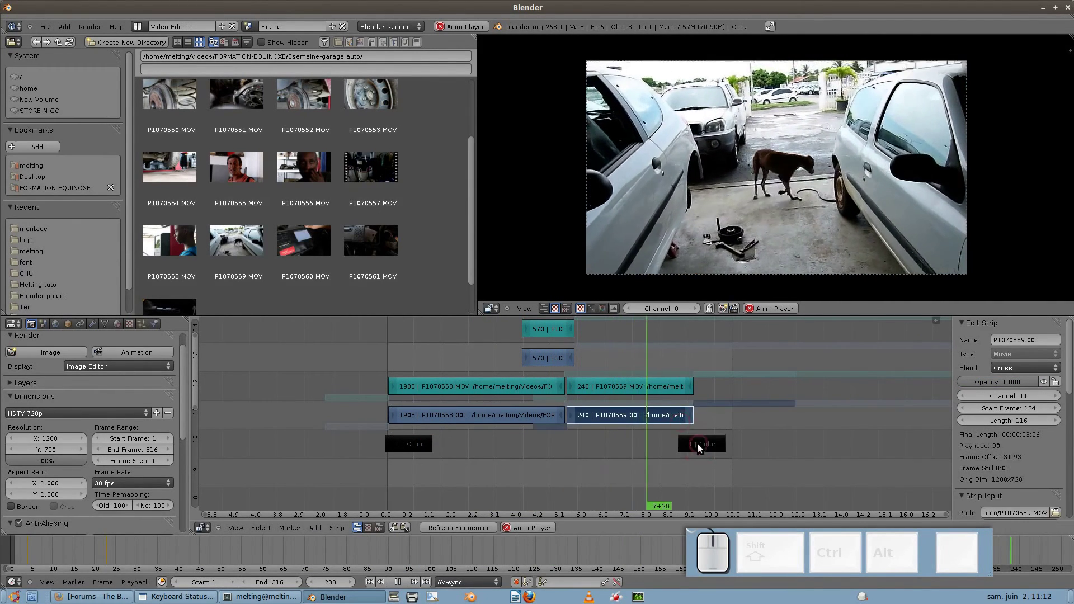
right_click(698, 444)
key("g")
left_click(686, 445)
key("space")
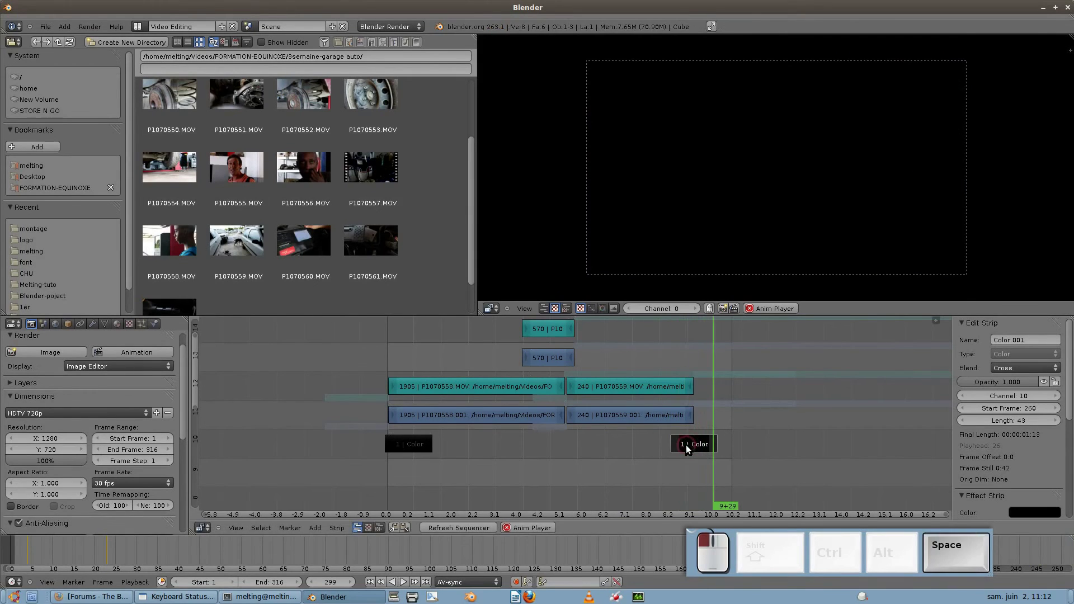
- Select the P1070559 movie strip and keyframe its opacity at 1.000 on frame 261
left_click(673, 418)
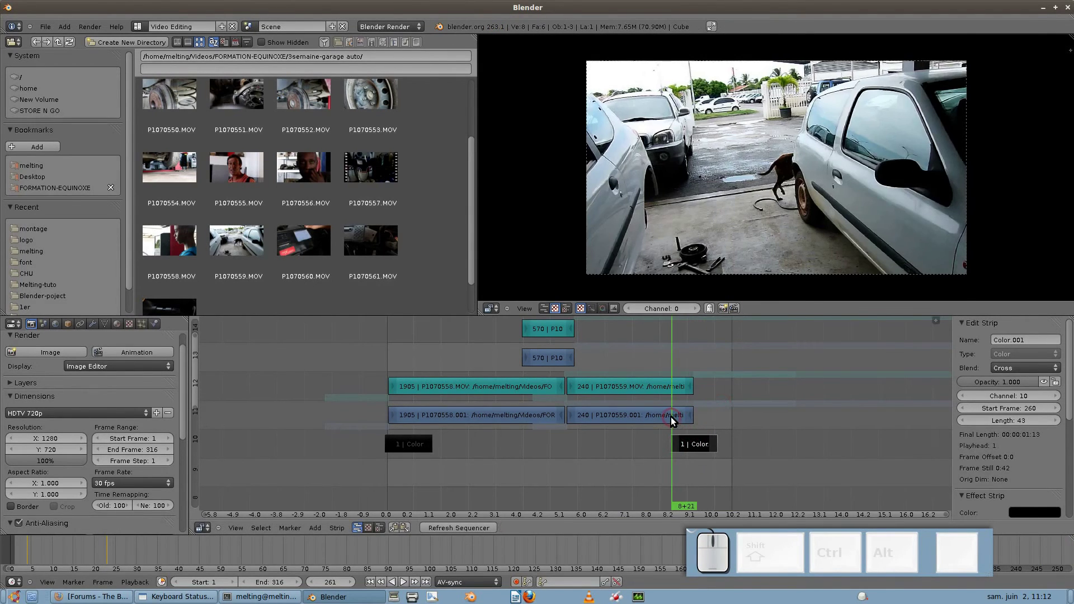
left_click_drag(688, 418, 670, 415)
right_click(678, 416)
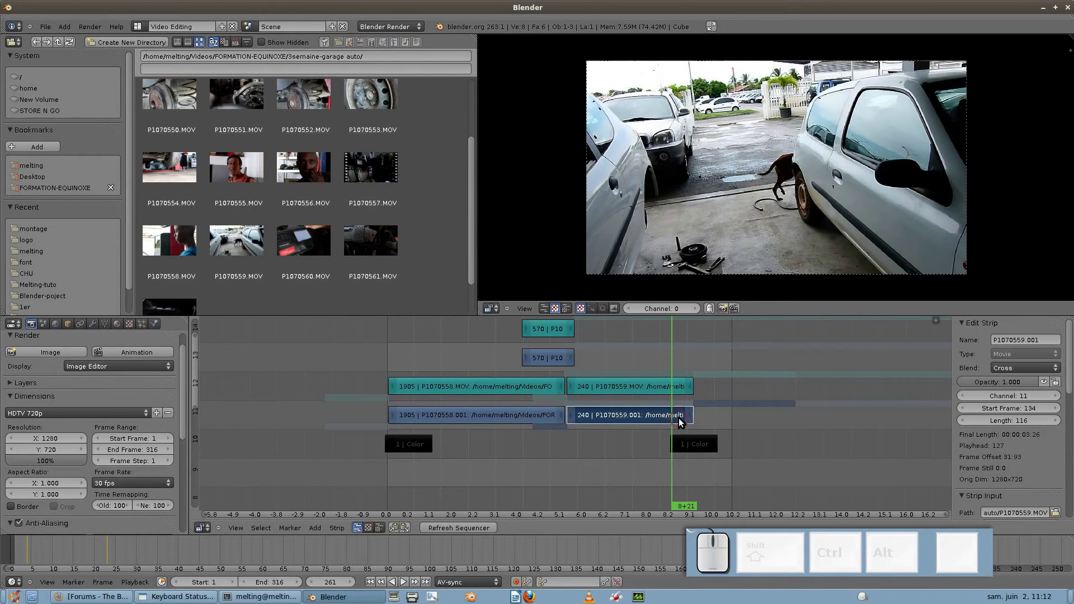
key("i")
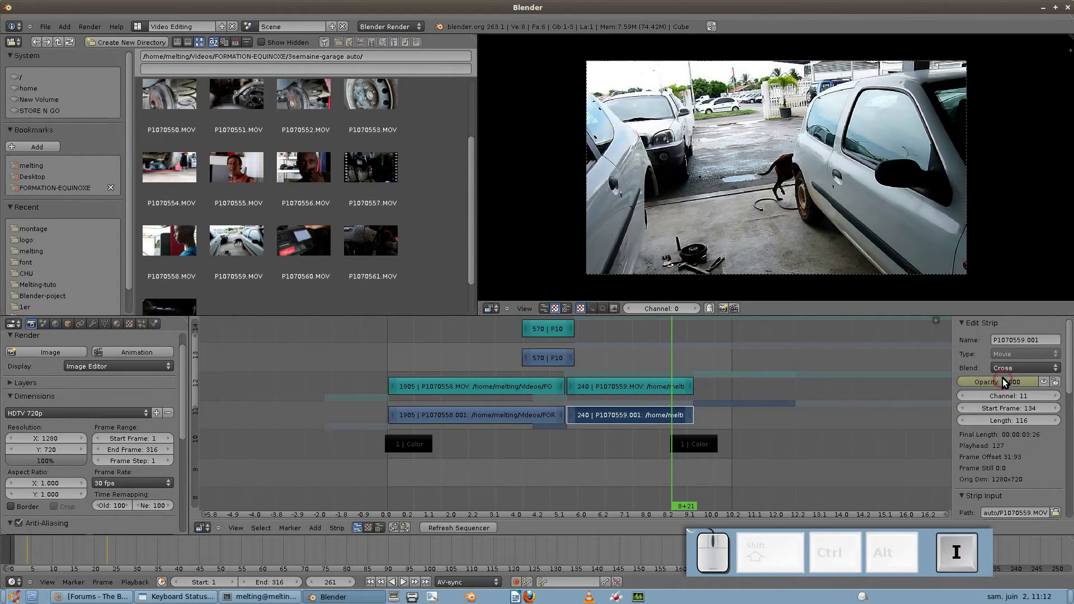
- Set the P1070559 movie strip's opacity to 0.000 on frame 280, insert a keyframe and scrub through the fade-out
left_click(689, 421)
left_click(692, 421)
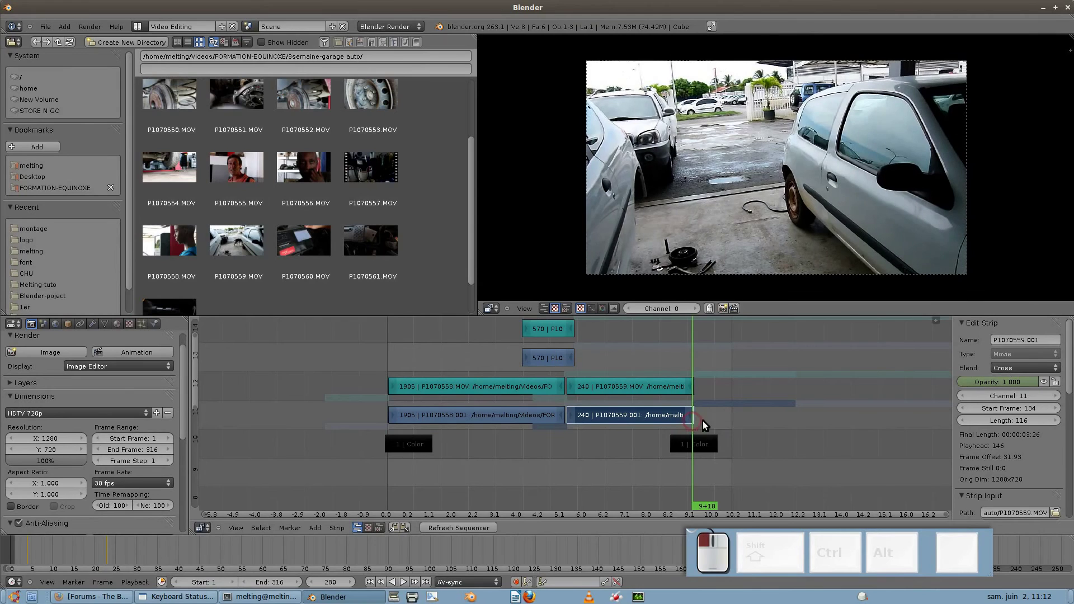
left_click_drag(999, 382, 839, 380)
key("i")
left_click_drag(663, 430, 694, 409)
- Extend the end of the P1070559 sound strip to frame 300, past the end of its movie strip
right_click(673, 390)
right_click(691, 386)
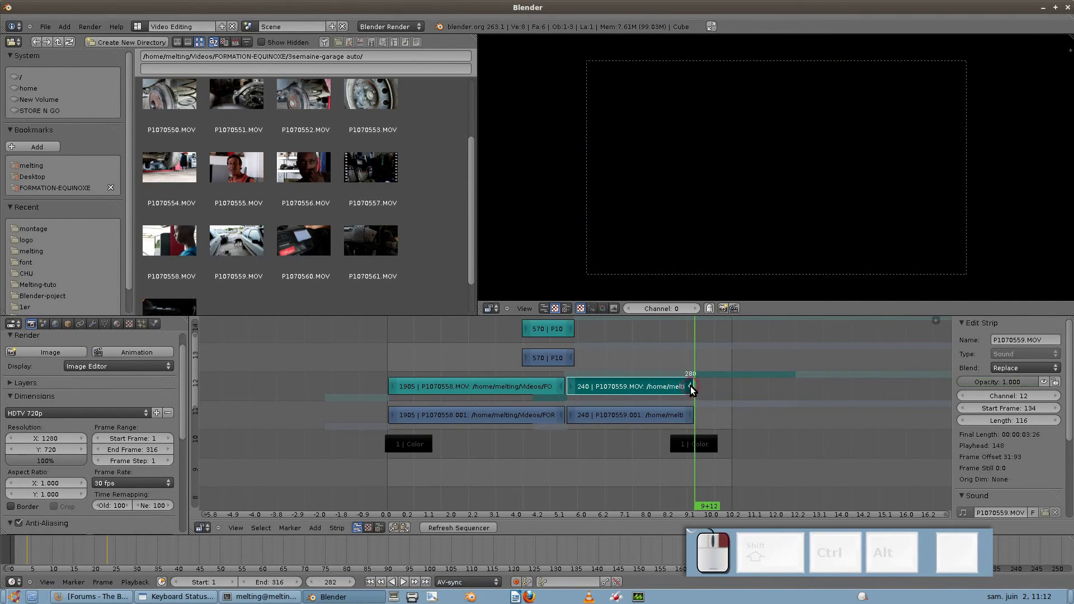
key("g")
left_click(714, 384)
- Keyframe the P1070559 sound strip's volume at 1.000 on frame 257, collapsing the Edit Strip settings to reach it
mouse_move(677, 402)
left_mouse_down()
mouse_move(702, 402)
mouse_move(666, 401)
left_mouse_up()
right_click(668, 385)
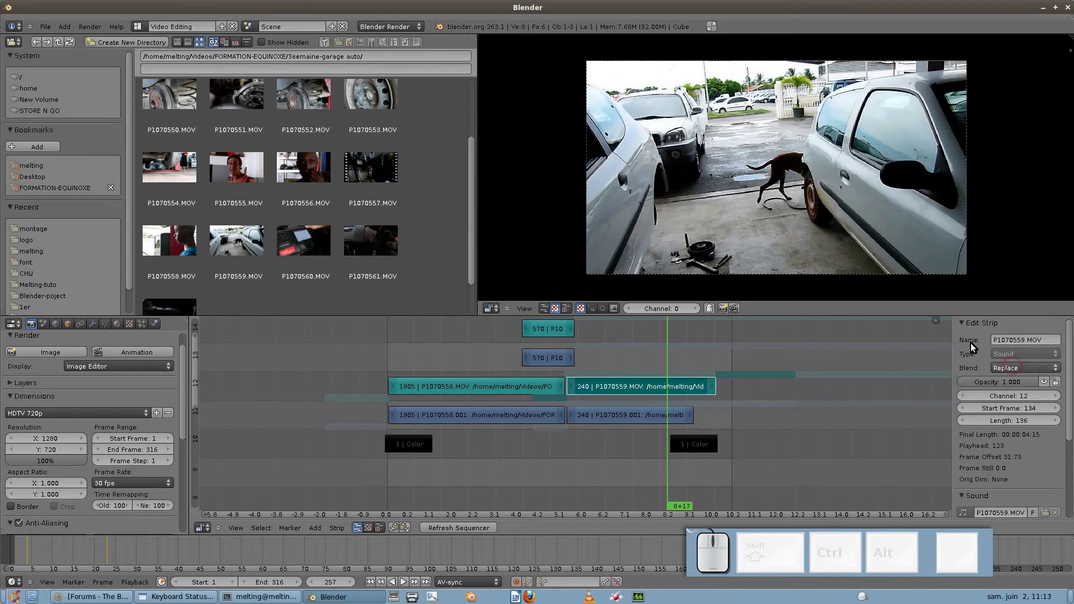
left_click_drag(1068, 368, 1071, 400)
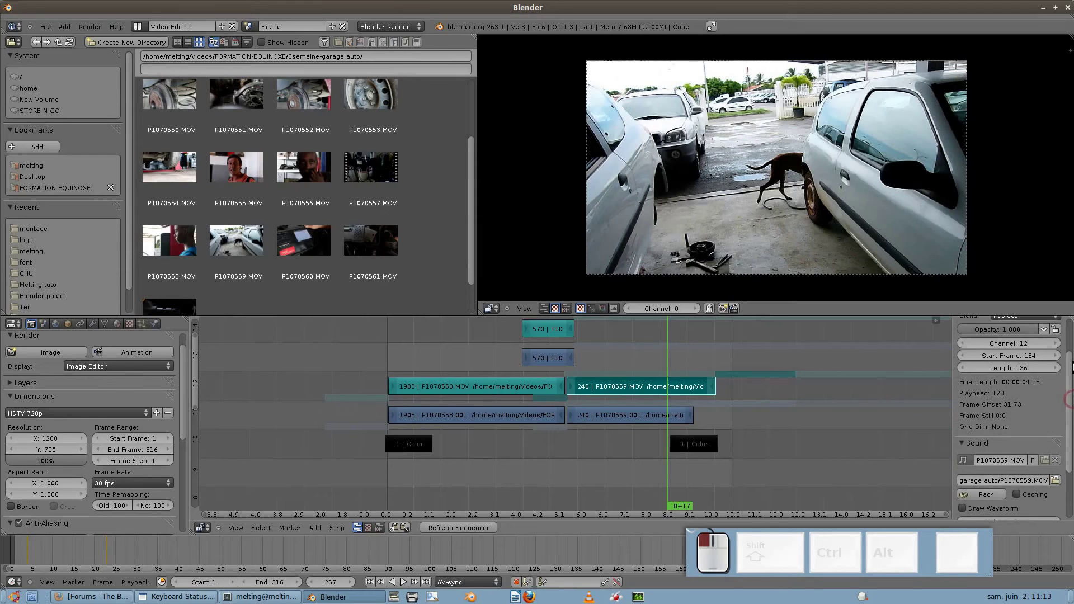
scroll(995, 435, "down", 3)
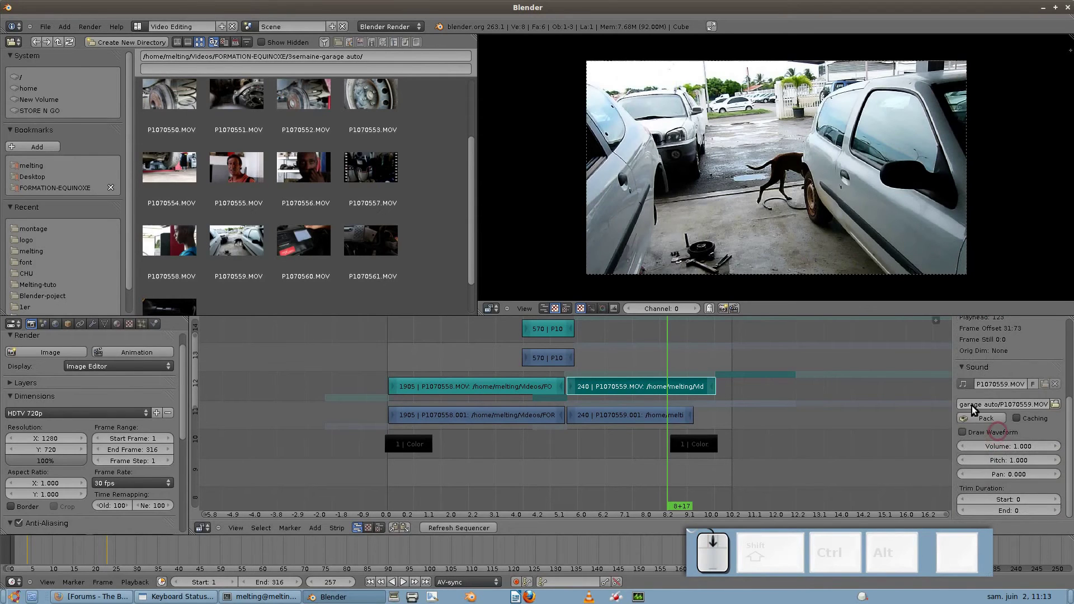
scroll(974, 377, "up", 5)
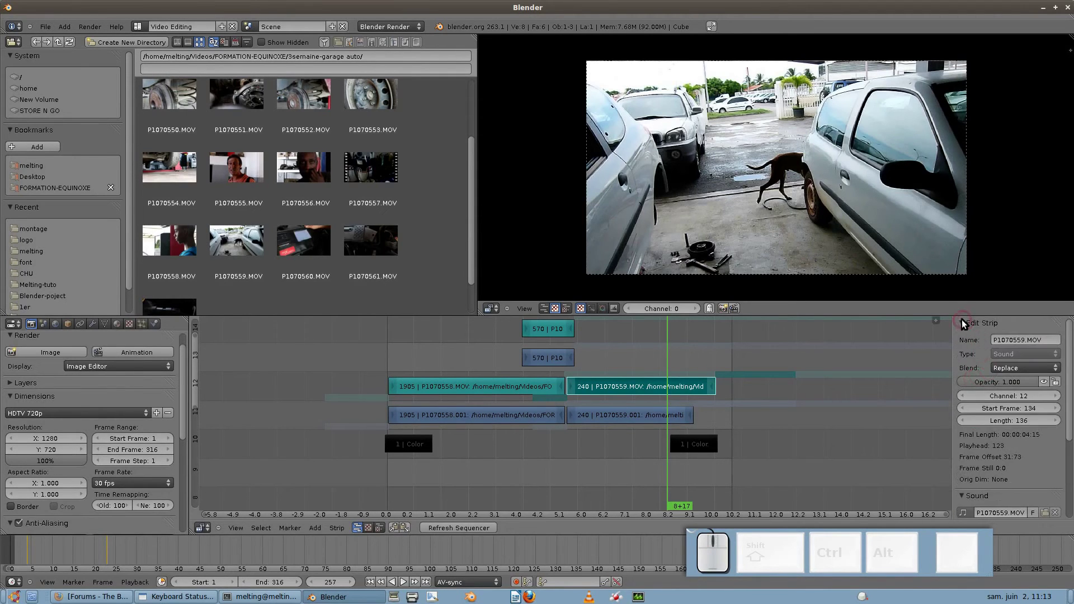
left_click(963, 323)
left_click(980, 383)
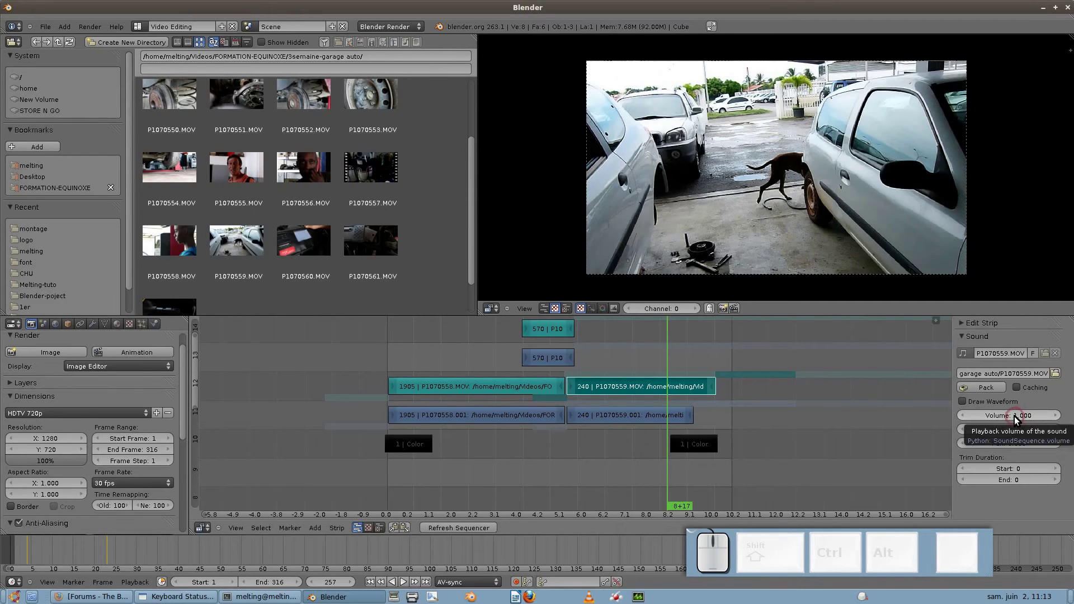
key("i")
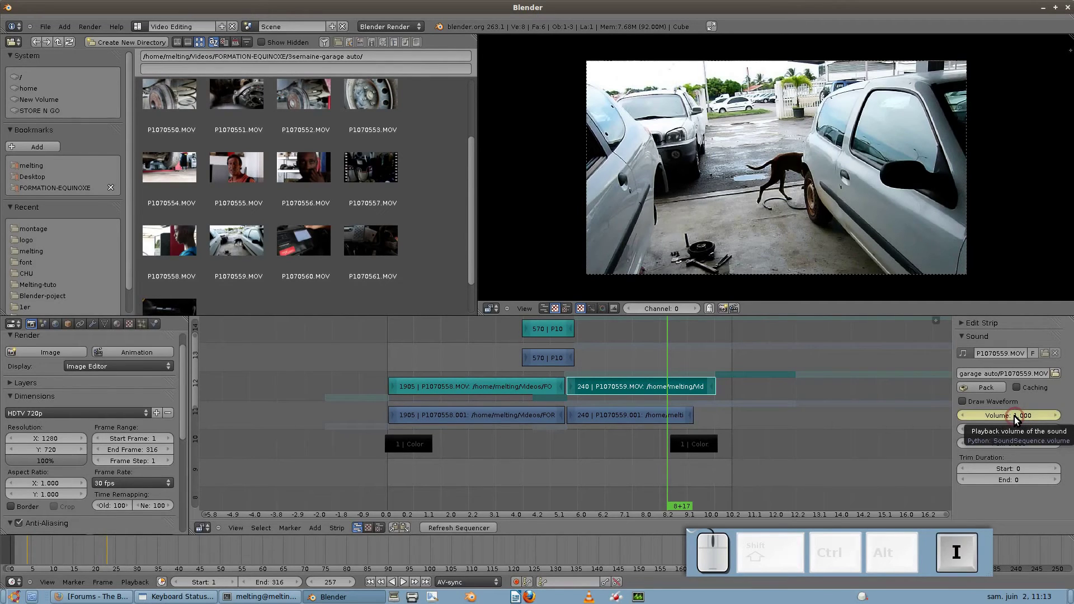
- Set the P1070559 sound strip's volume to 0.000 on frame 295 and insert a keyframe
left_click(707, 394)
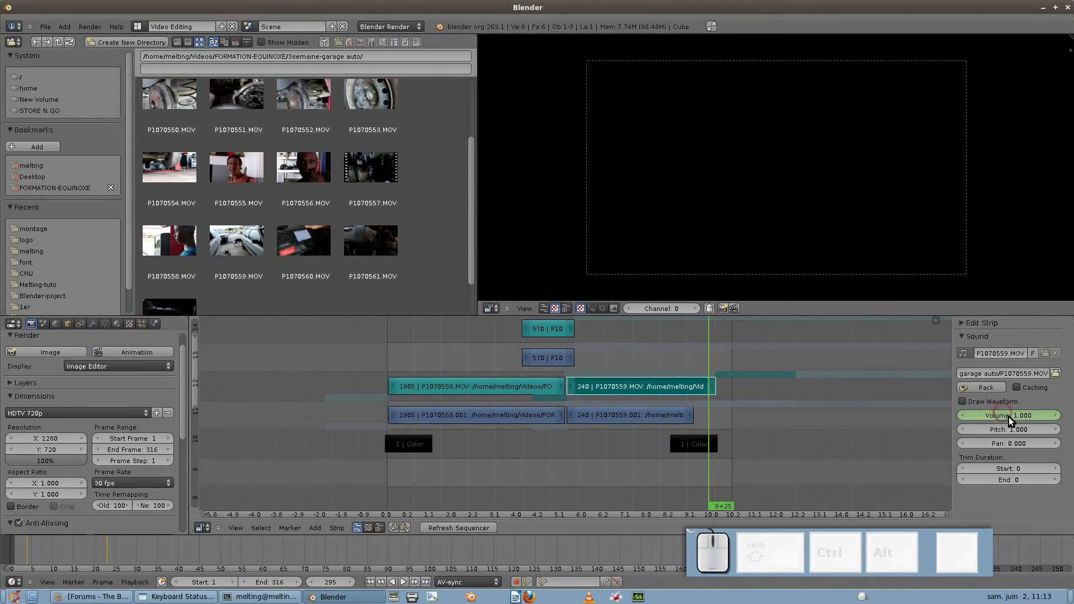
left_click(974, 415)
key("i")
- Play the timeline from frame 0 to check the fade-in and the picture and sound fade-out
left_click(380, 430)
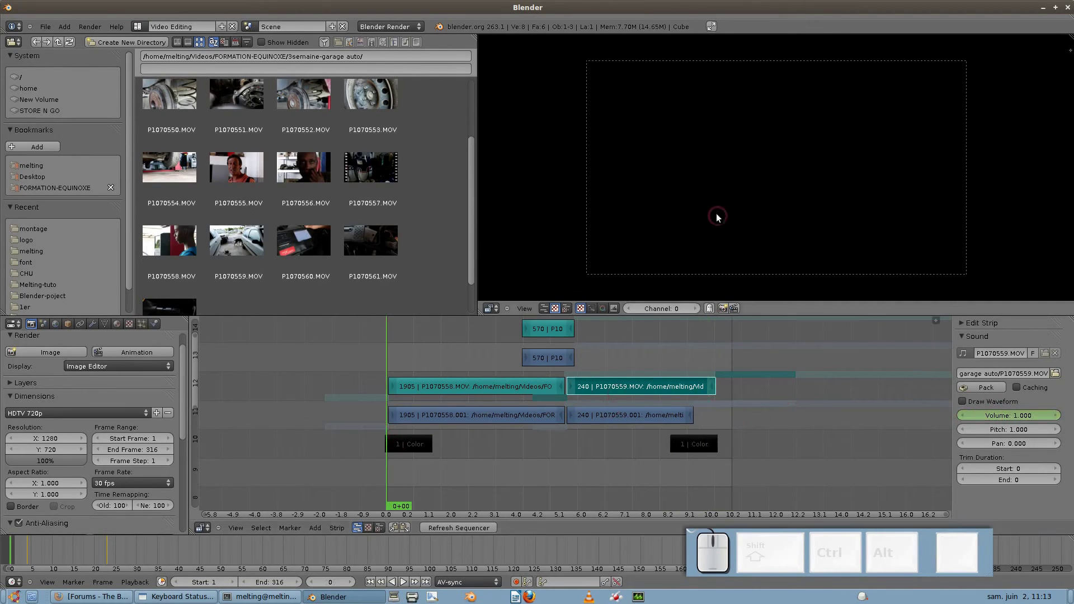
key("alt+a")
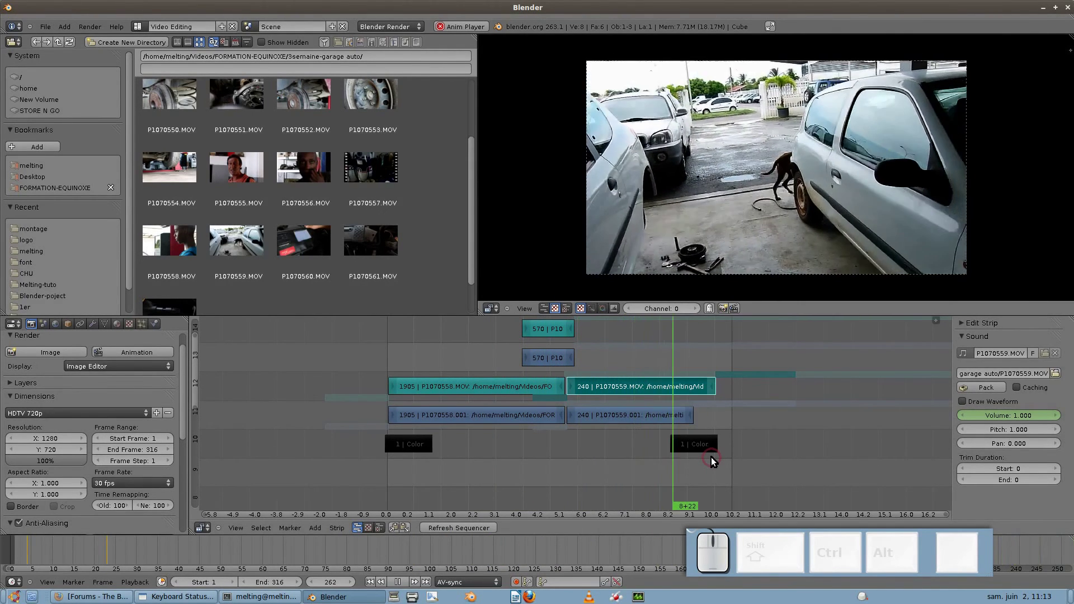
key("space")
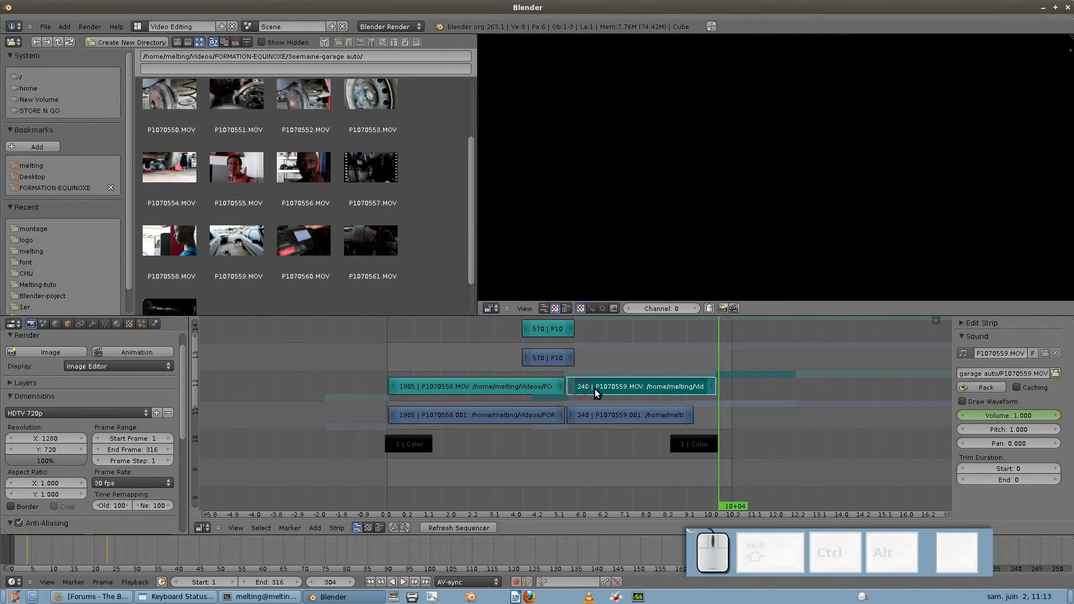
- Slide the P1070559 sound strip slightly earlier to close the gap after the P1070558 sound strip
middle_click_drag(576, 389, 579, 425)
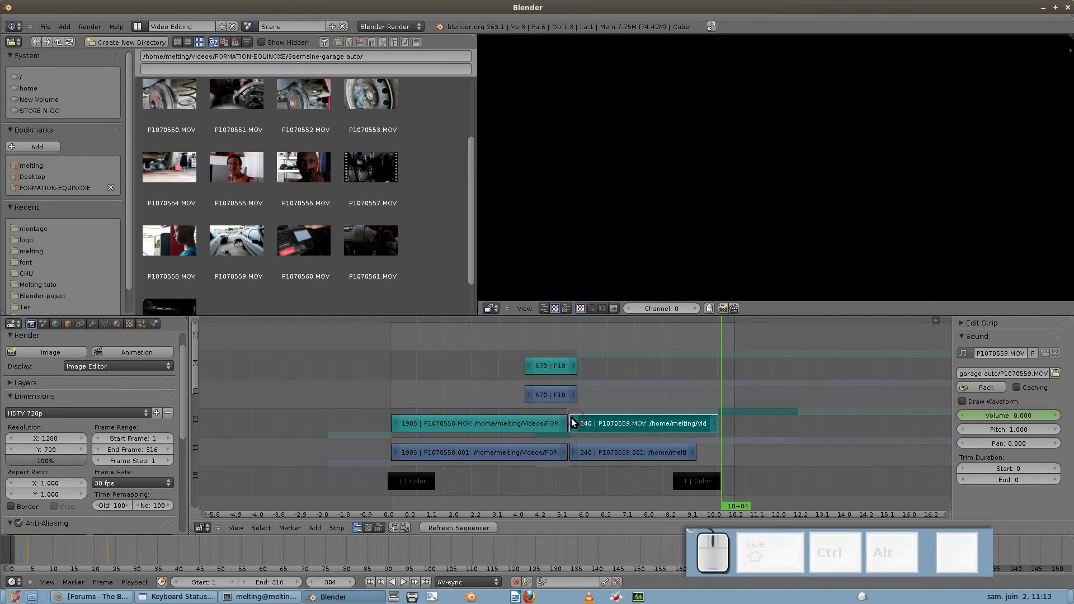
key("g")
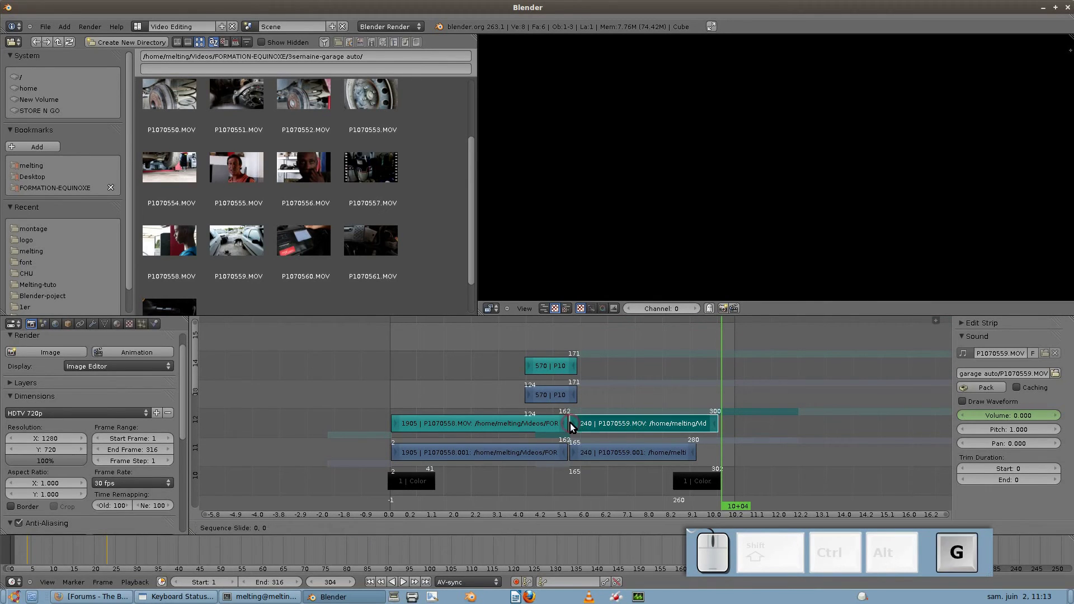
left_click(568, 423)
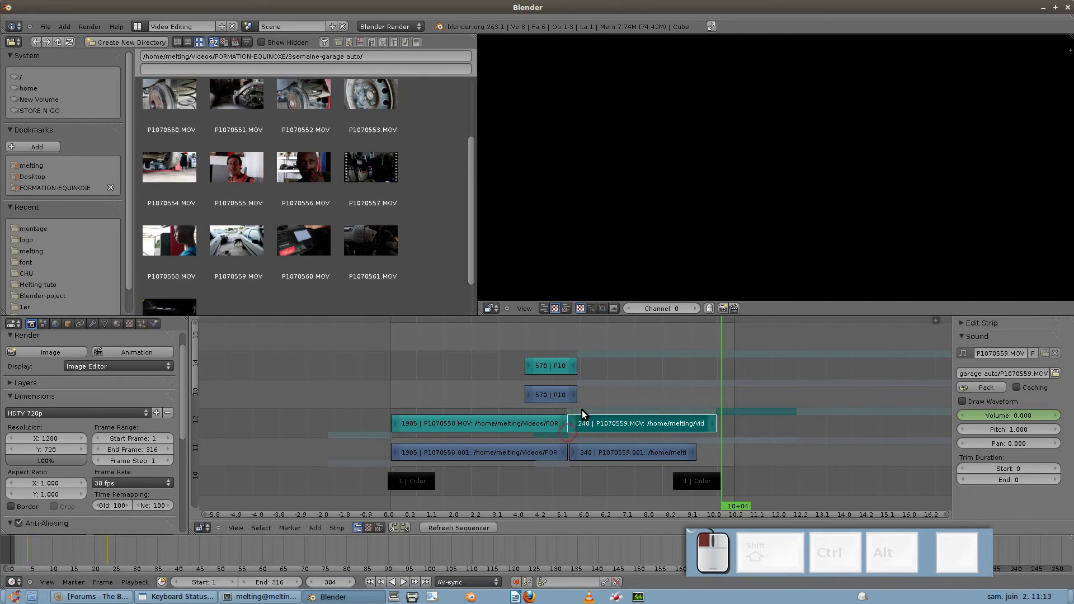
middle_click_drag(662, 428, 654, 411)
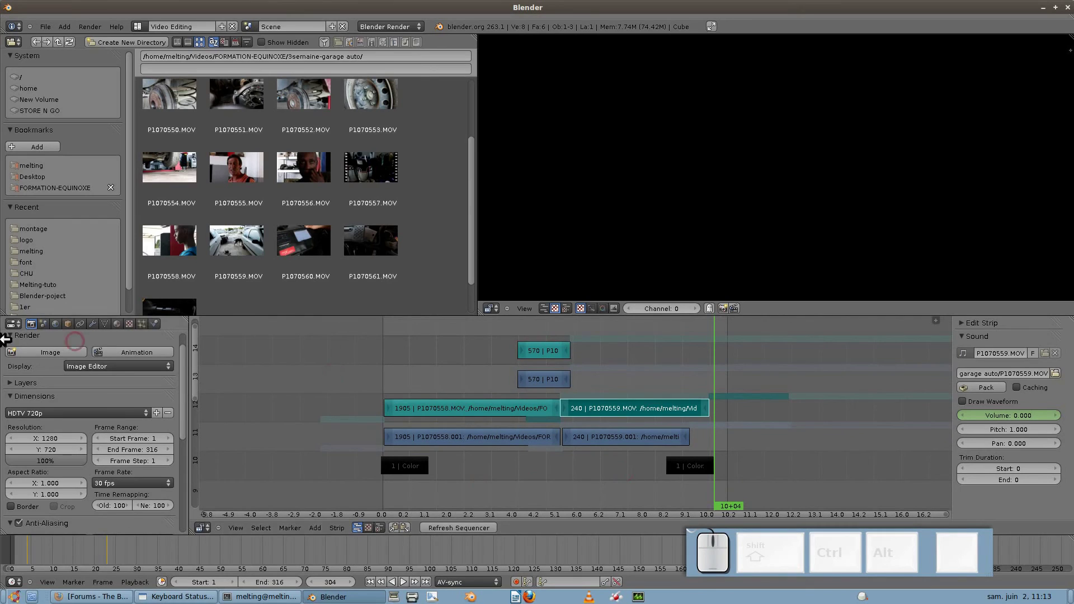
- Change the file browser area to the Graph Editor and frame the sound strip's whole volume curve
left_click(13, 42)
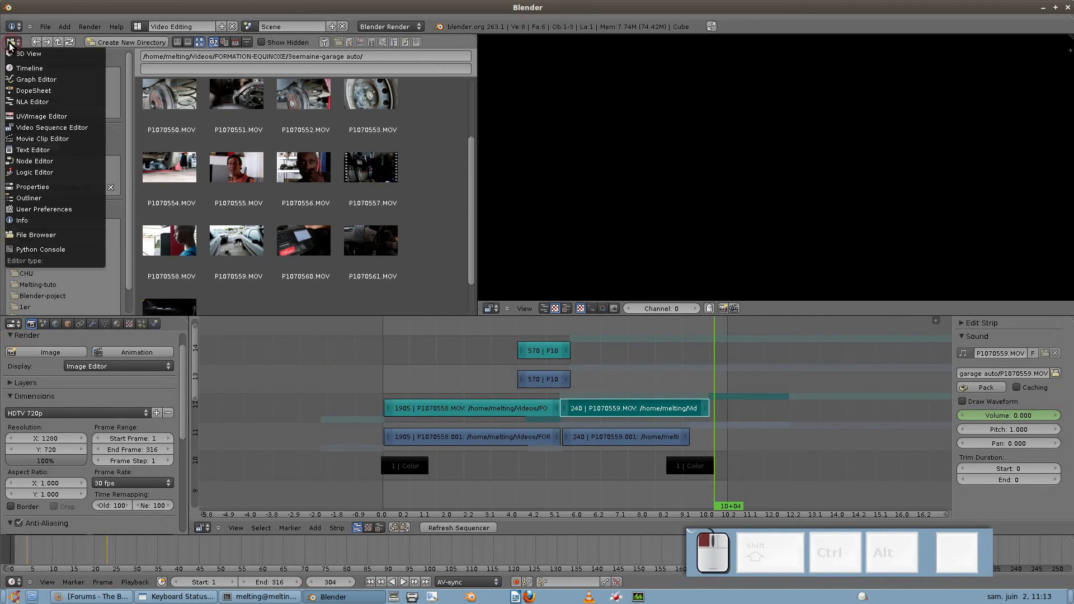
left_click(24, 79)
key("Home")
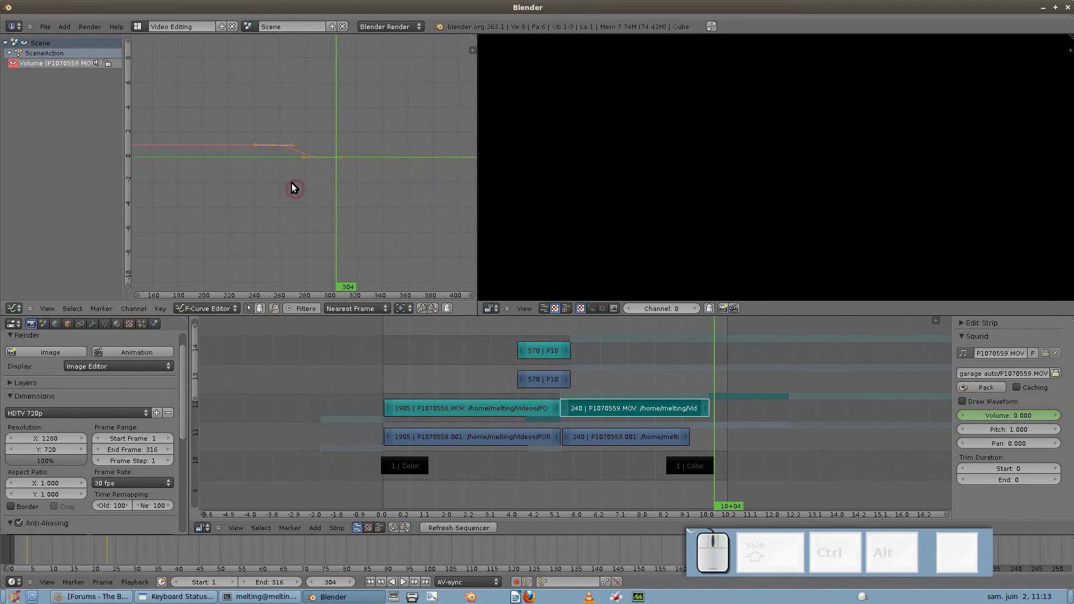
- Compare the P1070559 movie strip's opacity curve with its sound strip's volume curve at several frames around the fade-out
left_click(670, 401)
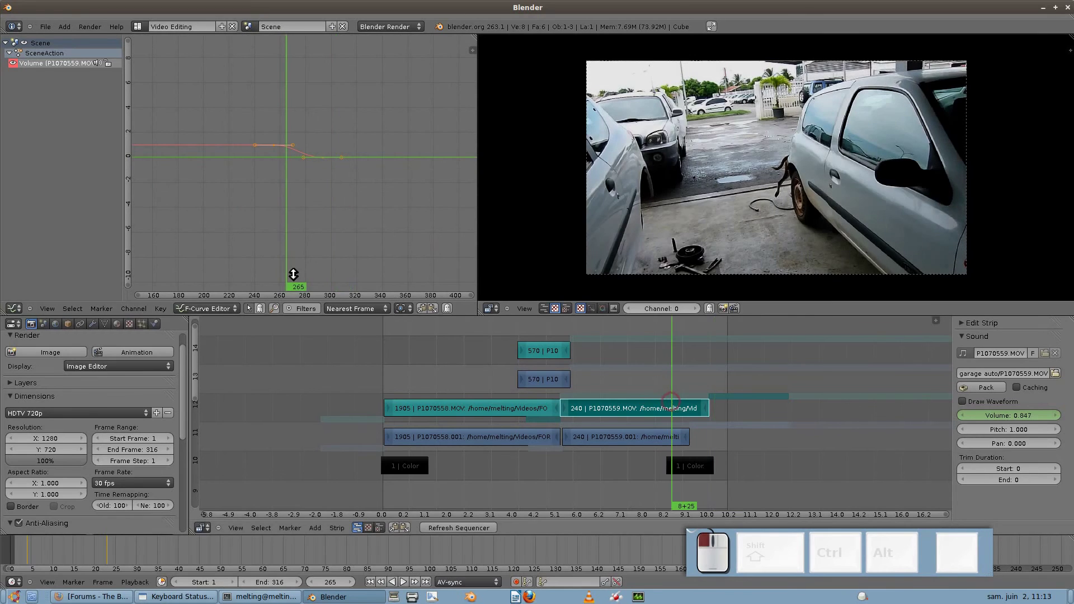
left_click(270, 136)
mouse_move(271, 135)
left_mouse_down()
mouse_move(300, 133)
mouse_move(274, 136)
left_mouse_up()
left_click(643, 441)
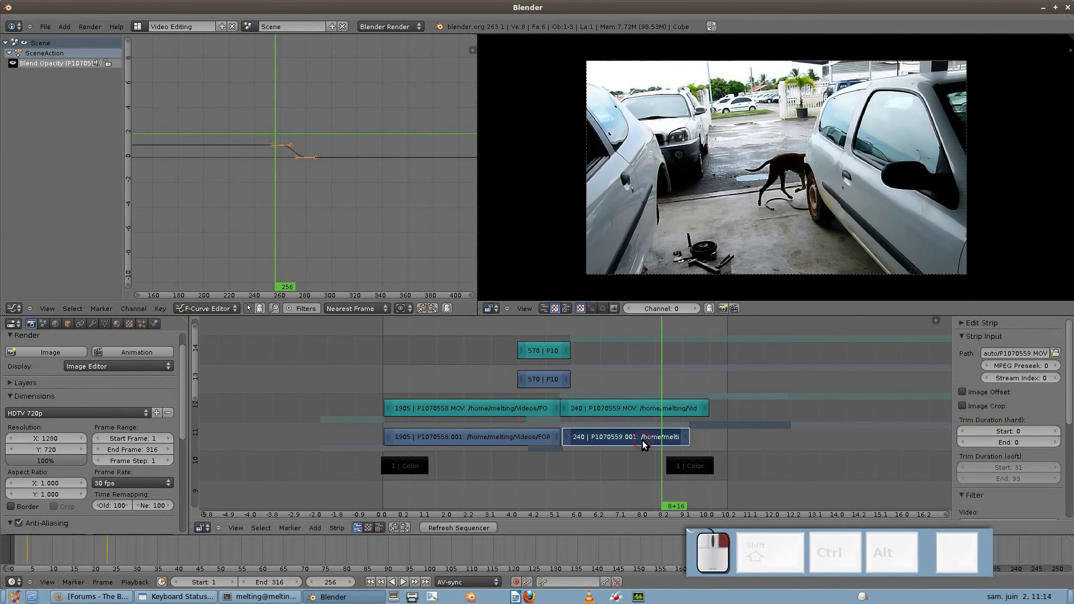
left_click(294, 171)
left_click_drag(295, 171, 283, 169)
right_click(630, 411)
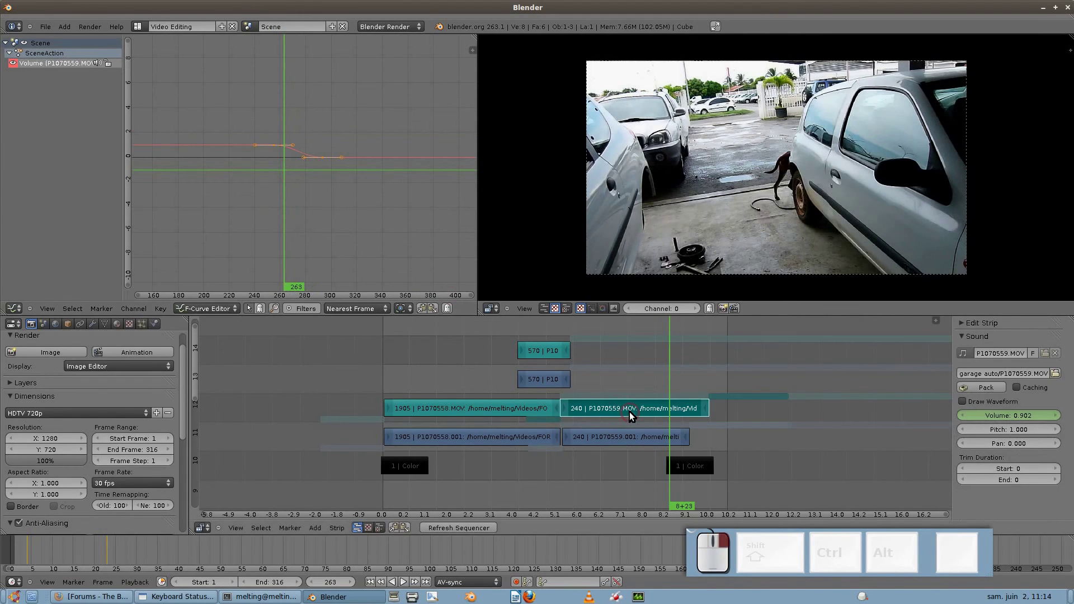
left_click(709, 510)
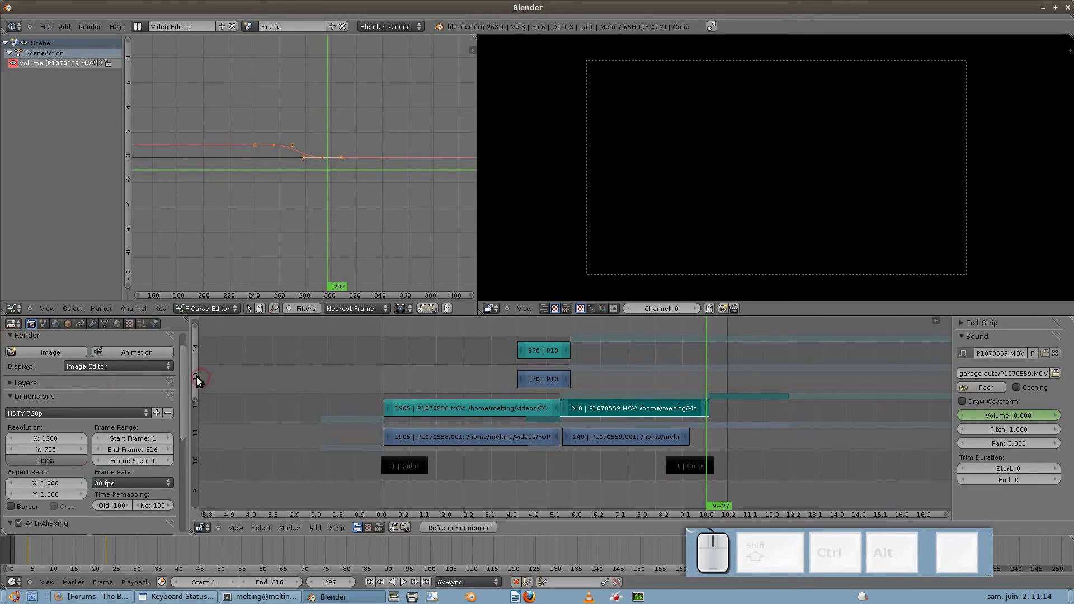
- Widen the render properties area slightly and set the scene's end frame to 303, the frame where the final Color strip ends
left_click_drag(190, 372, 201, 372)
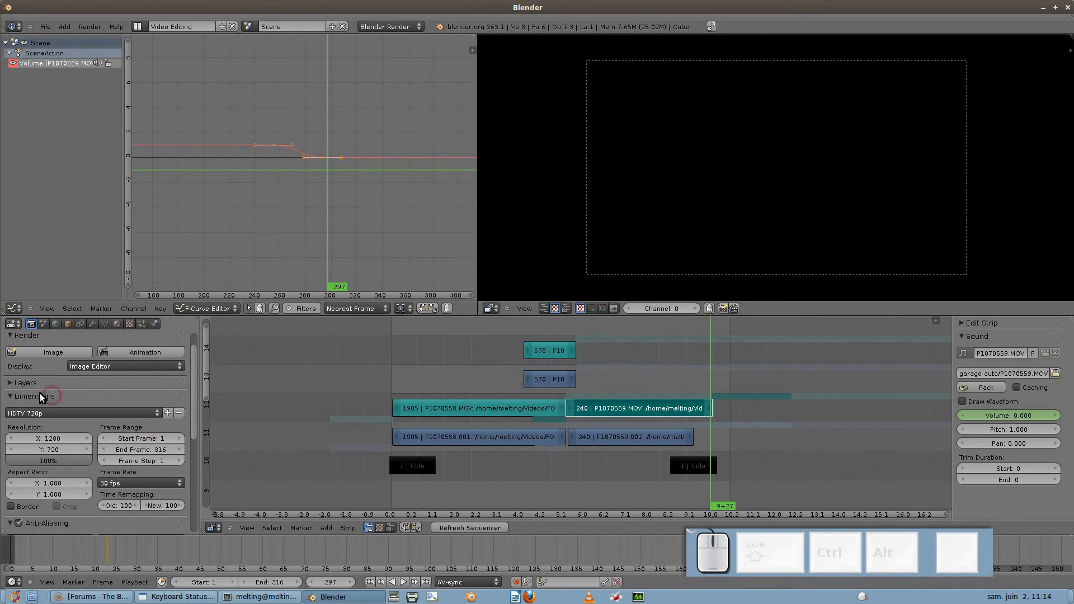
left_click_drag(578, 444, 716, 444)
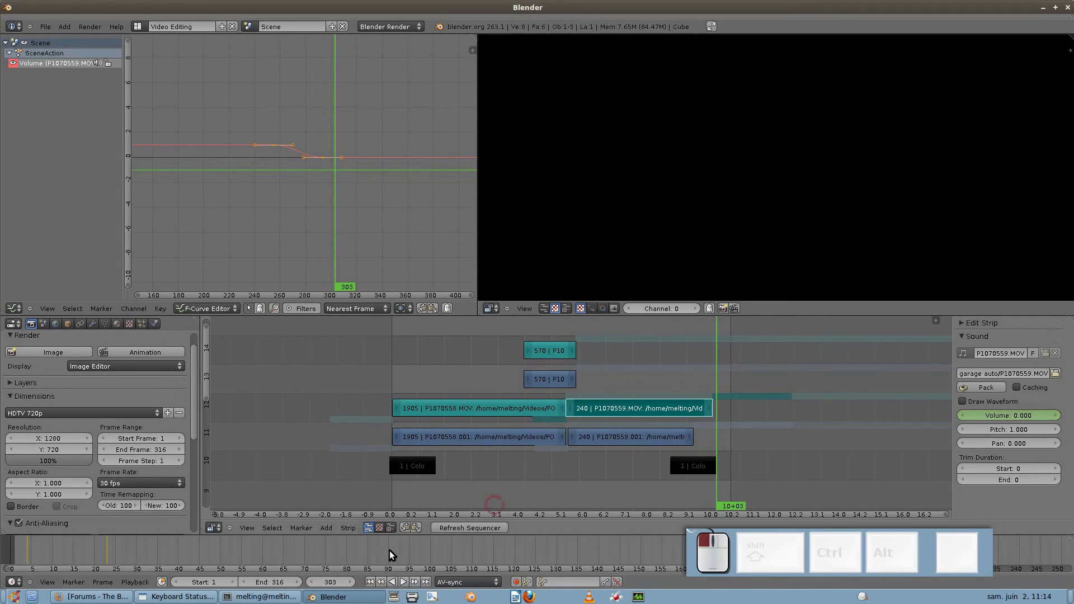
key("ctrl+c")
key("ctrl+v")
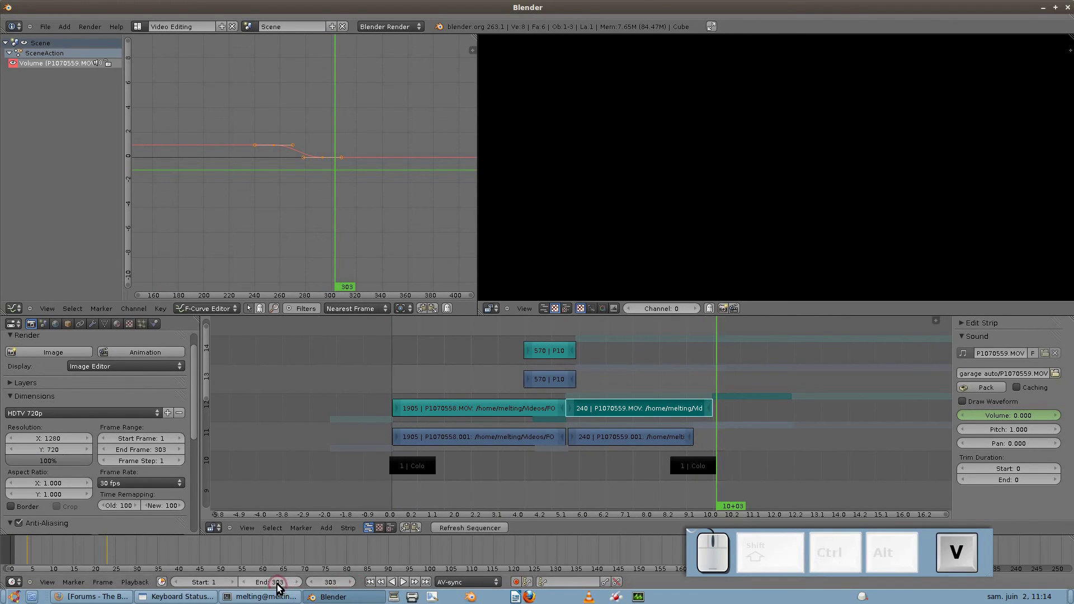
- Collapse the Dimensions and Anti-Aliasing settings and set the render output path to tutomontage1 in the Melting-tuto/1er folder
left_click(9, 397)
left_click(14, 410)
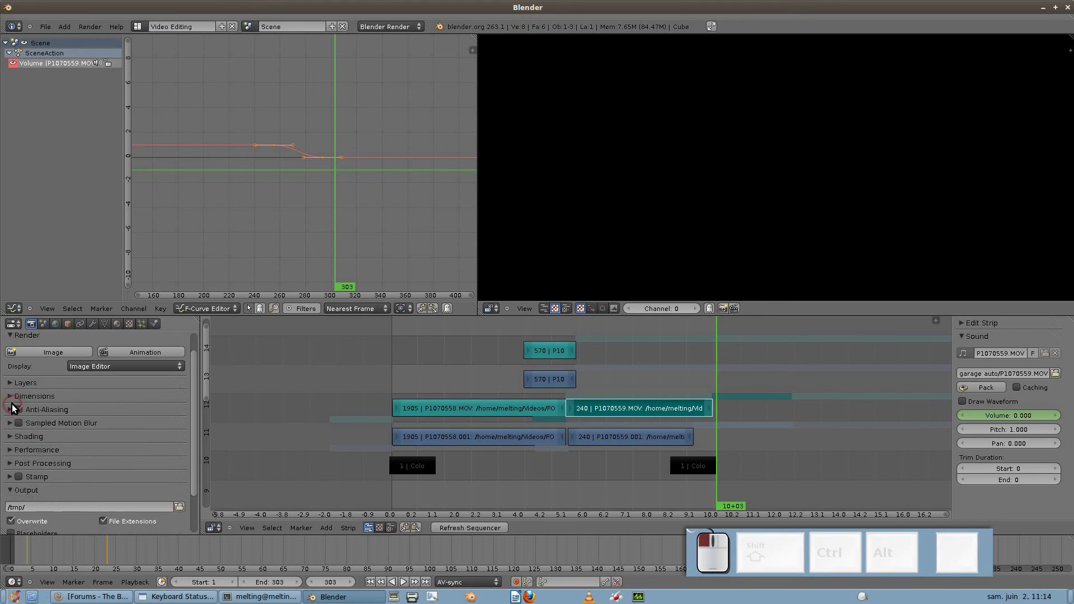
scroll(47, 485, "down", 3)
left_click(19, 454)
left_click(158, 463)
left_click(178, 457)
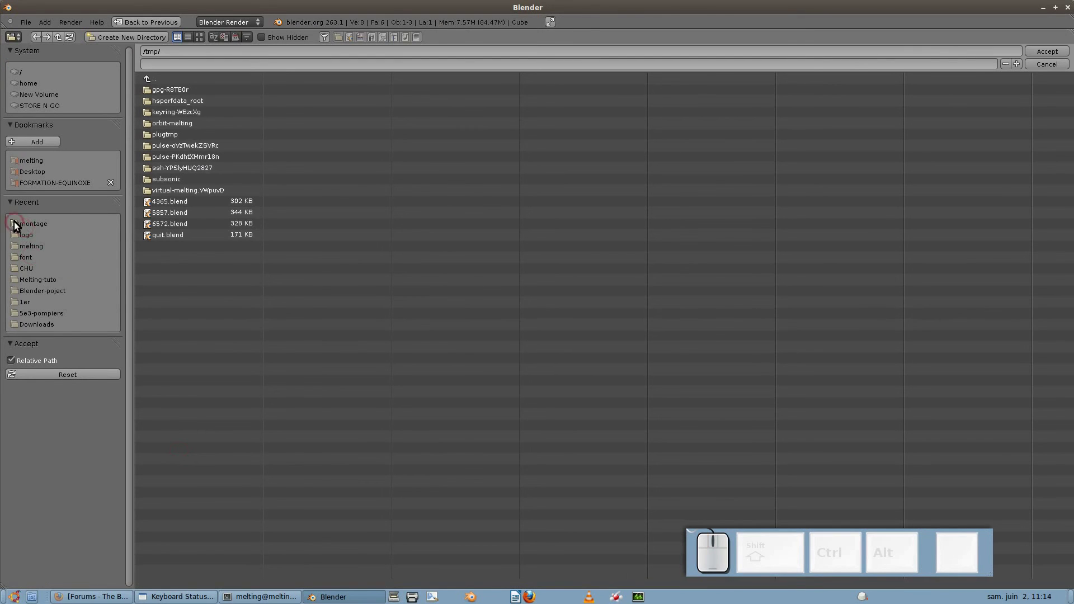
left_click(27, 278)
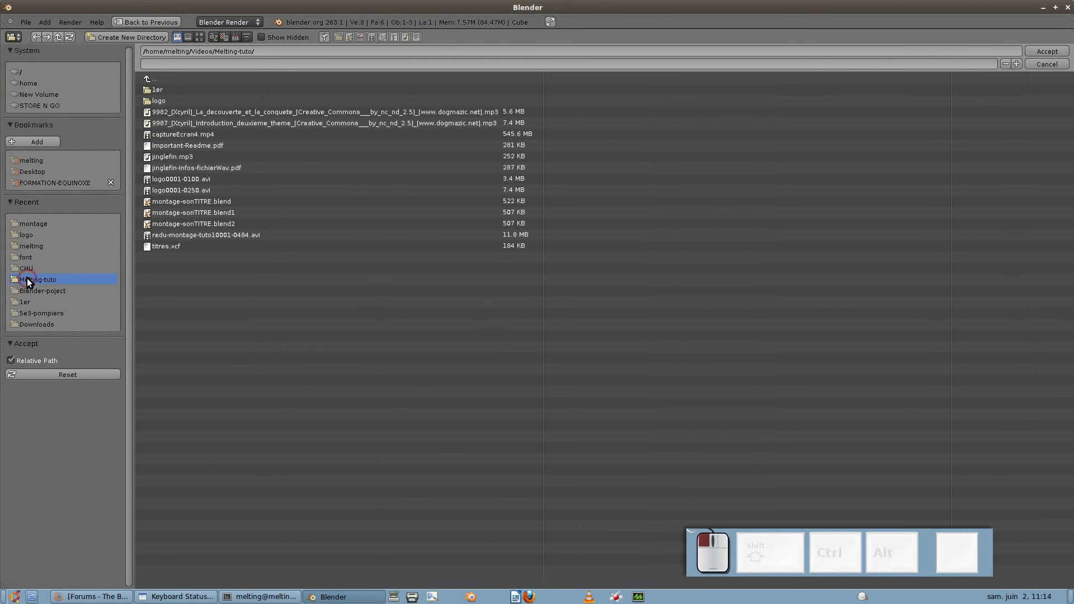
left_click(143, 89)
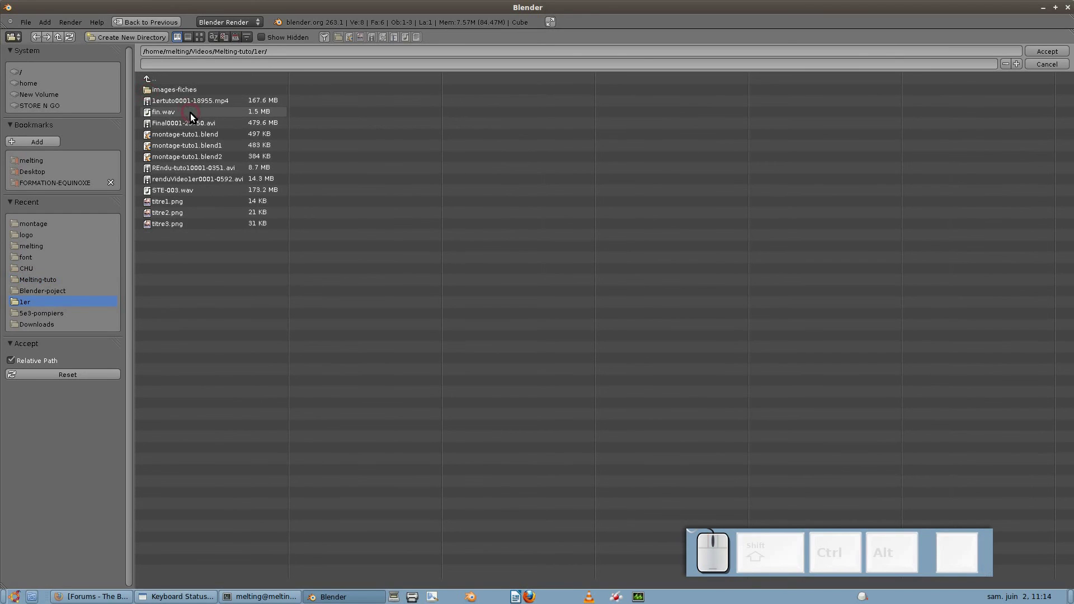
left_click(156, 104)
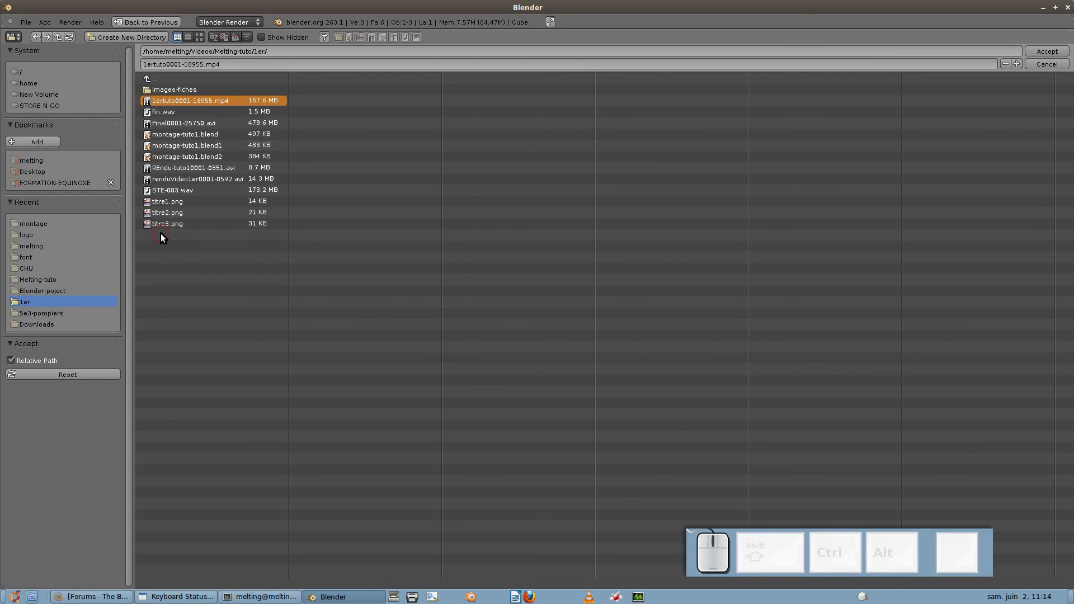
left_click(170, 65)
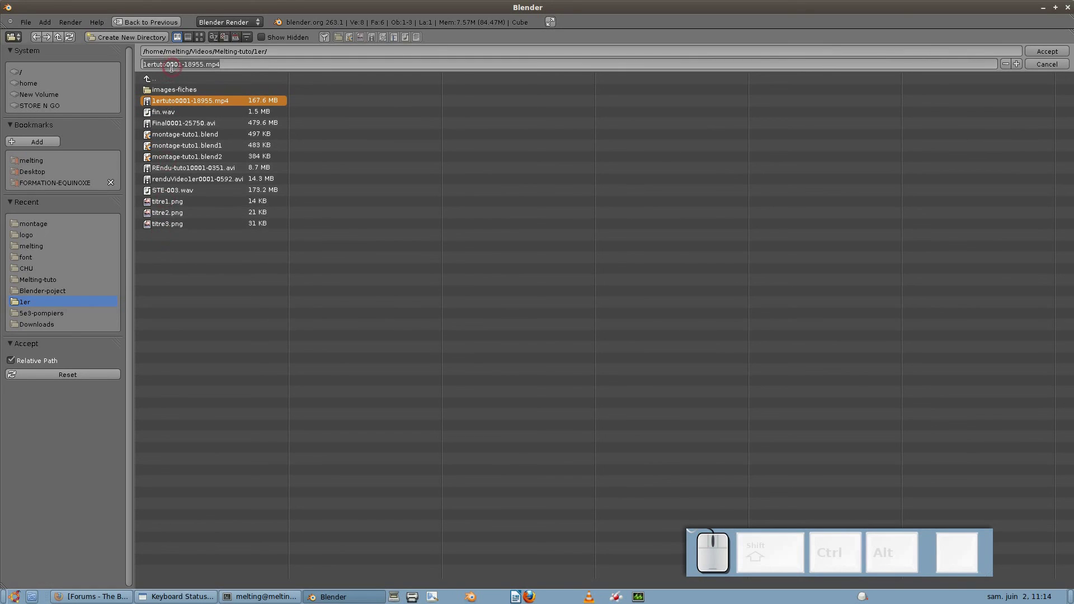
type("tutomontage1")
key("Return")
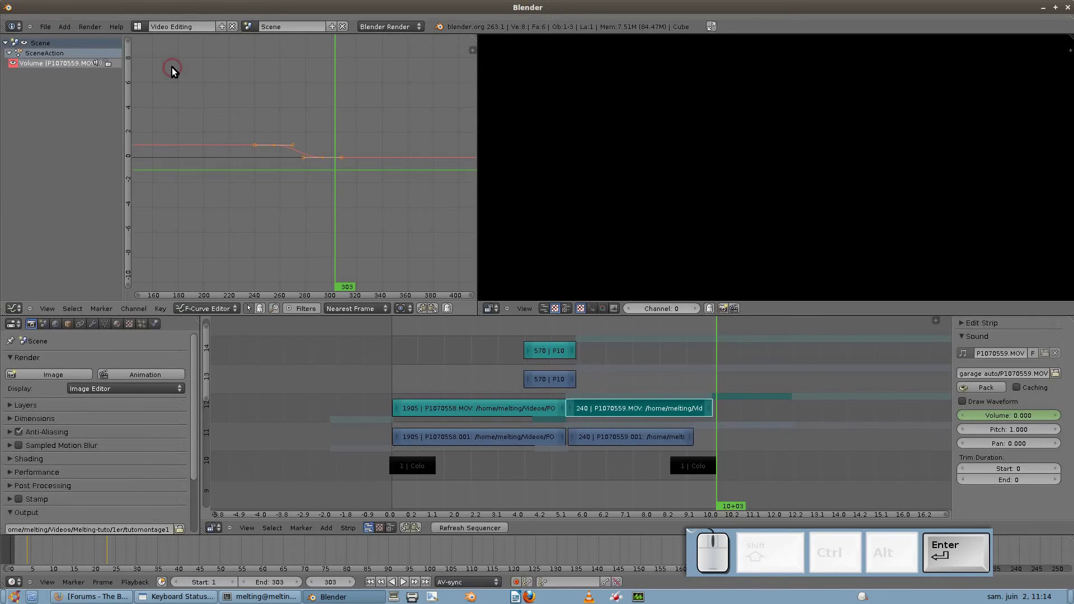
- Set the render output's file format to the Xvid movie format
scroll(46, 490, "down", 3)
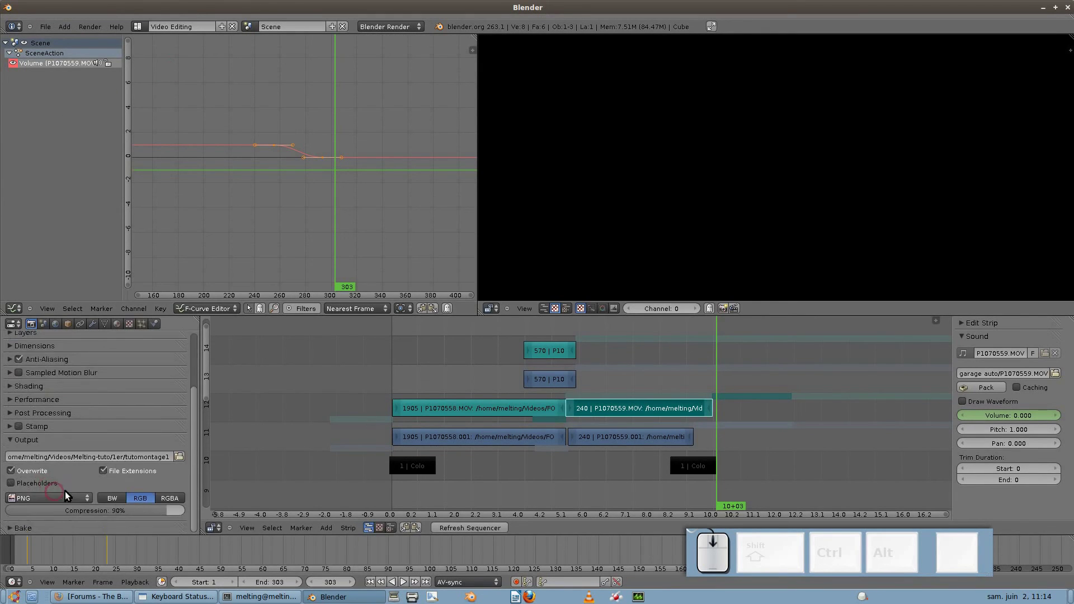
left_click(37, 497)
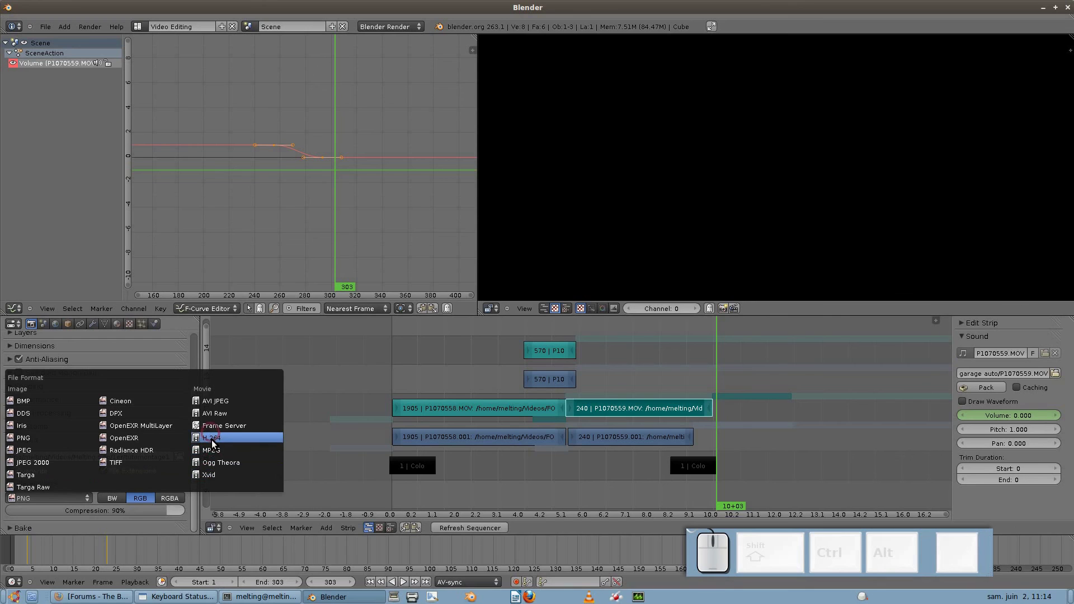
left_click(203, 475)
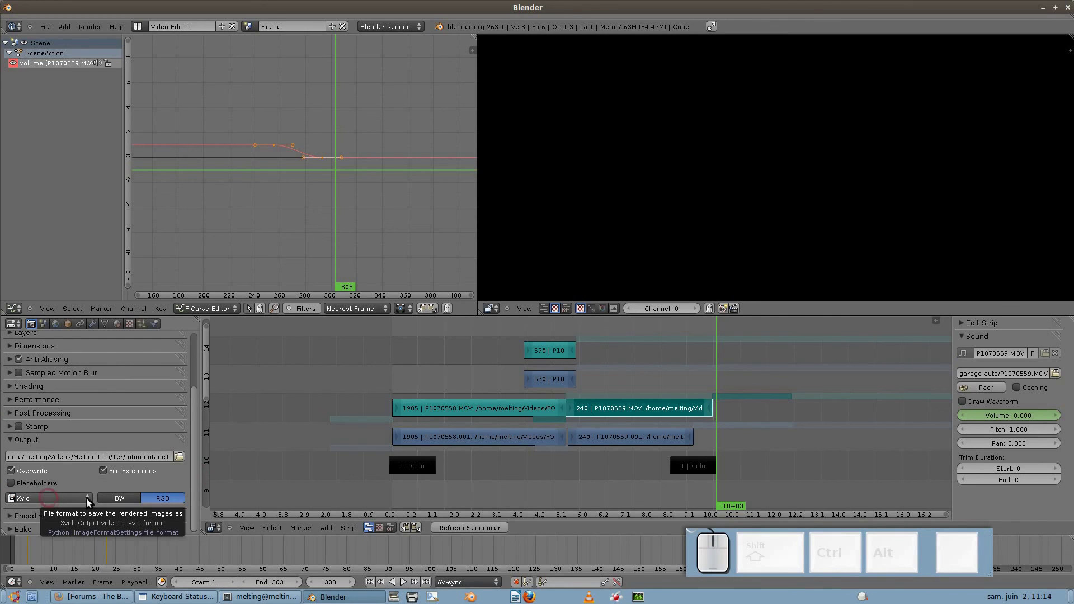
- Expand the Encoding settings and set the audio codec to MP3
left_click(11, 515)
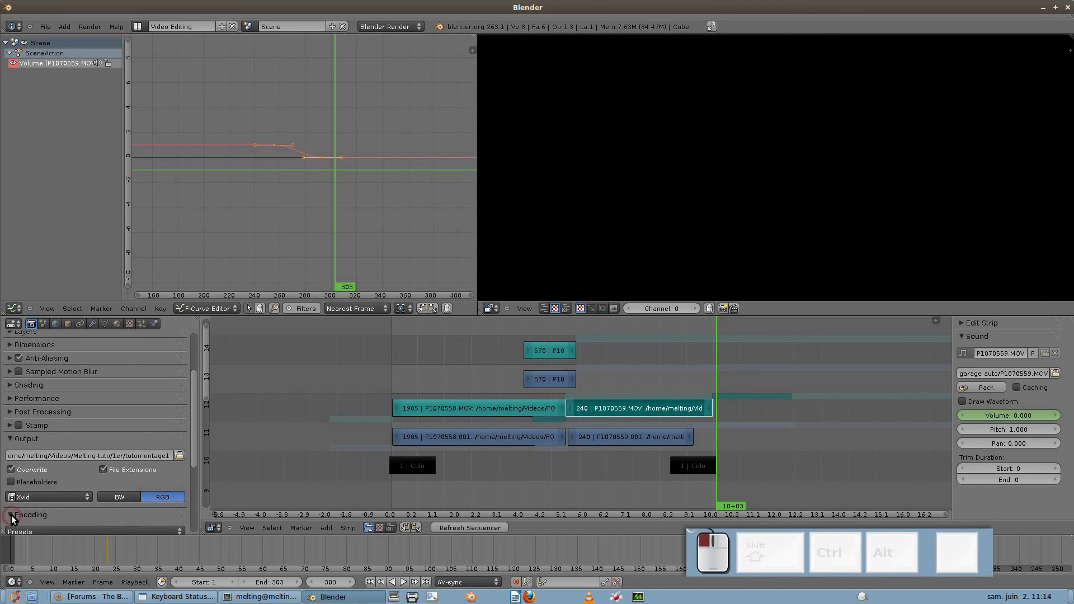
scroll(28, 509, "down", 3)
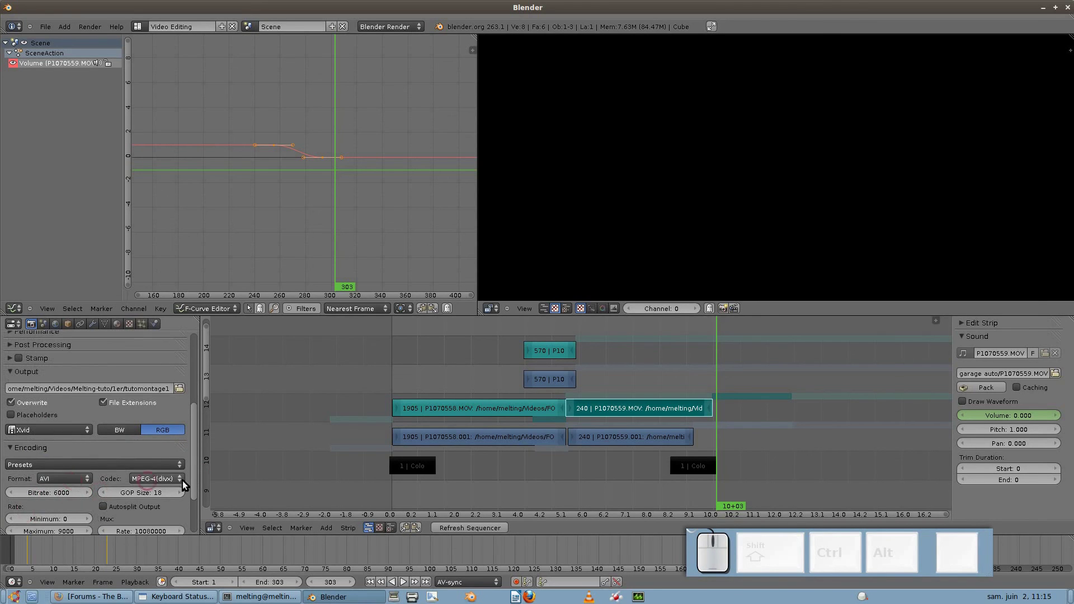
scroll(156, 482, "down", 3)
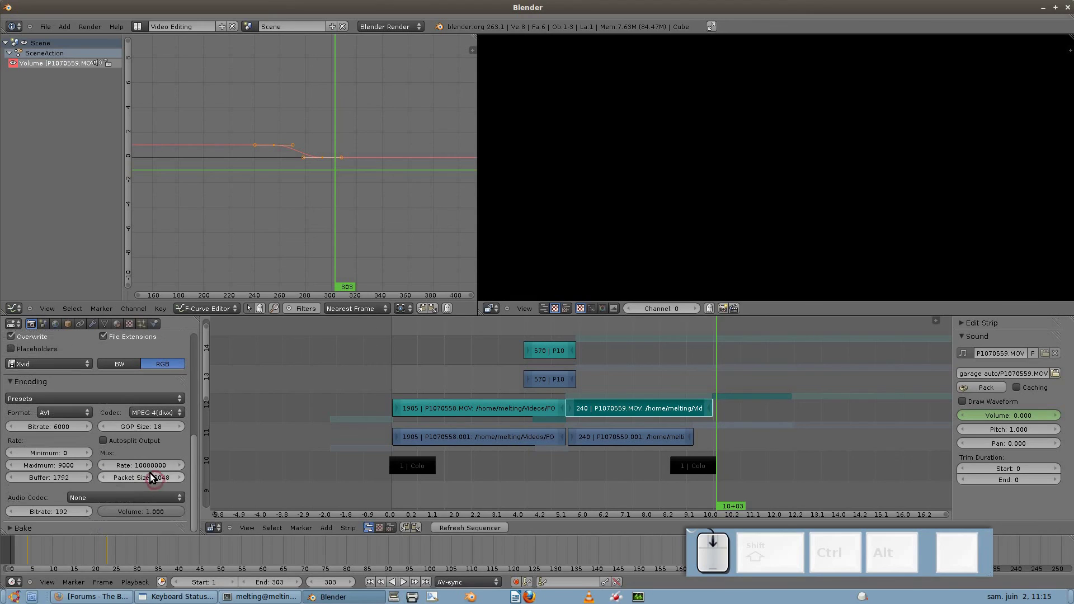
left_click(118, 498)
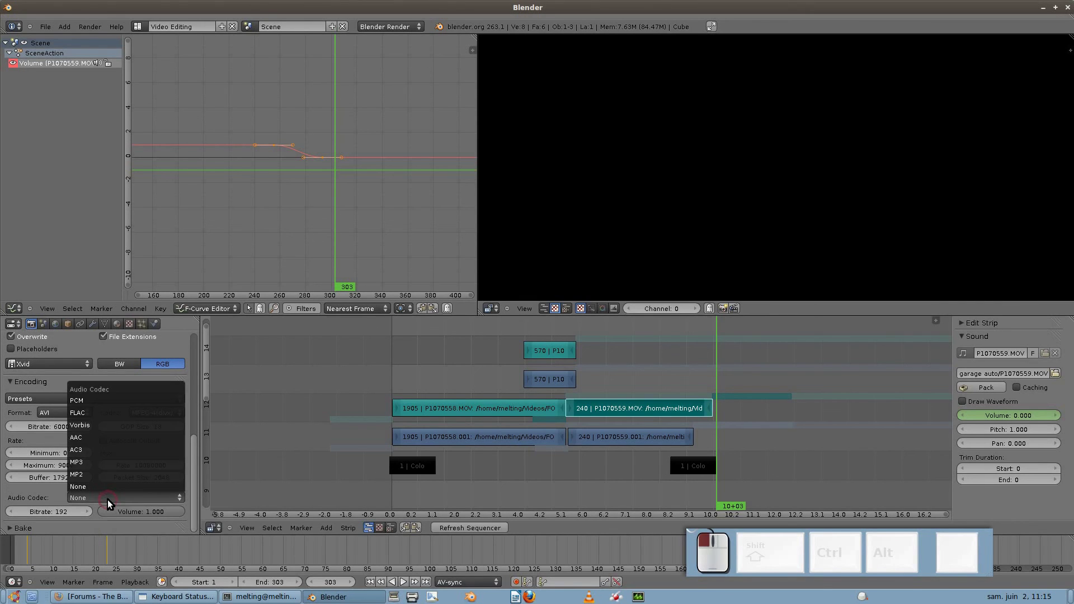
left_click(84, 462)
- Render the full animation of the sequence to the output file
left_click_drag(193, 496, 200, 330)
left_click(150, 376)
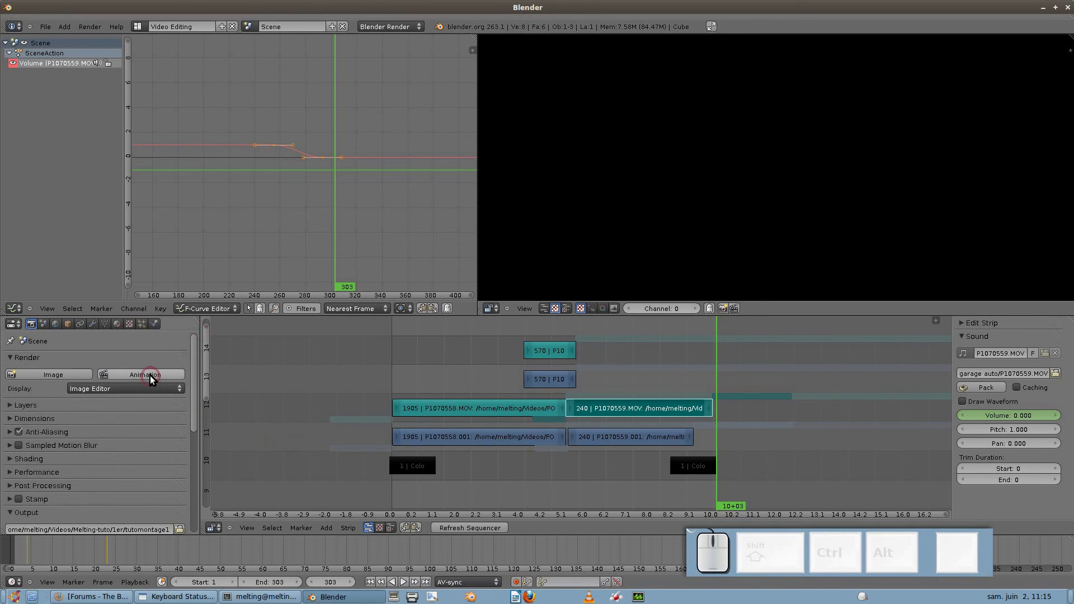
scroll(397, 452, "down", 4)
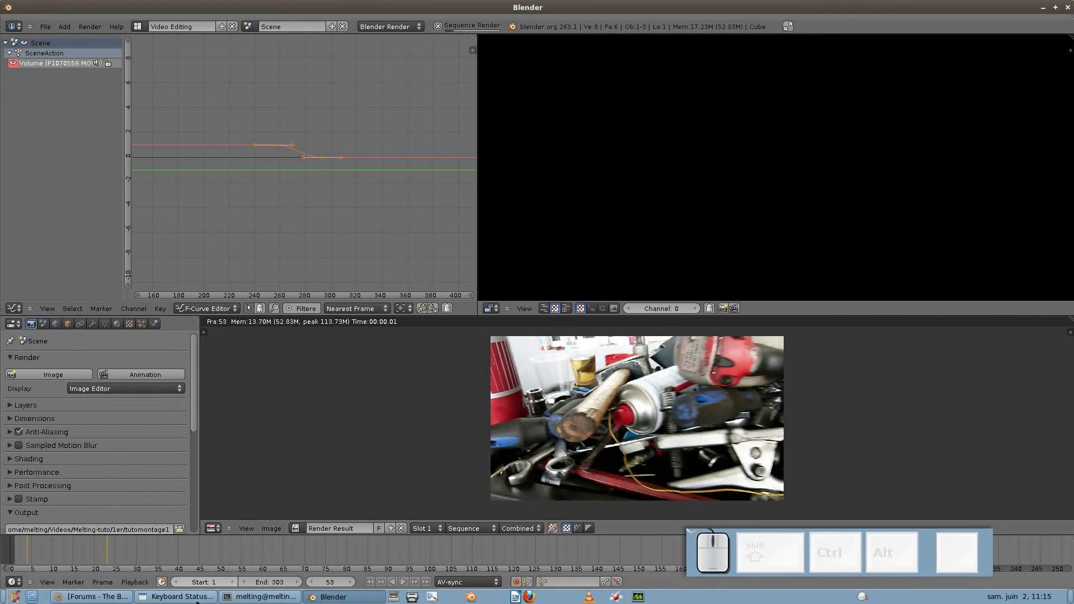
- Switch to Firefox and search the Blender Clan site for "sequenceur"
left_click(96, 597)
scroll(477, 305, "up", 5)
scroll(476, 305, "up", 20)
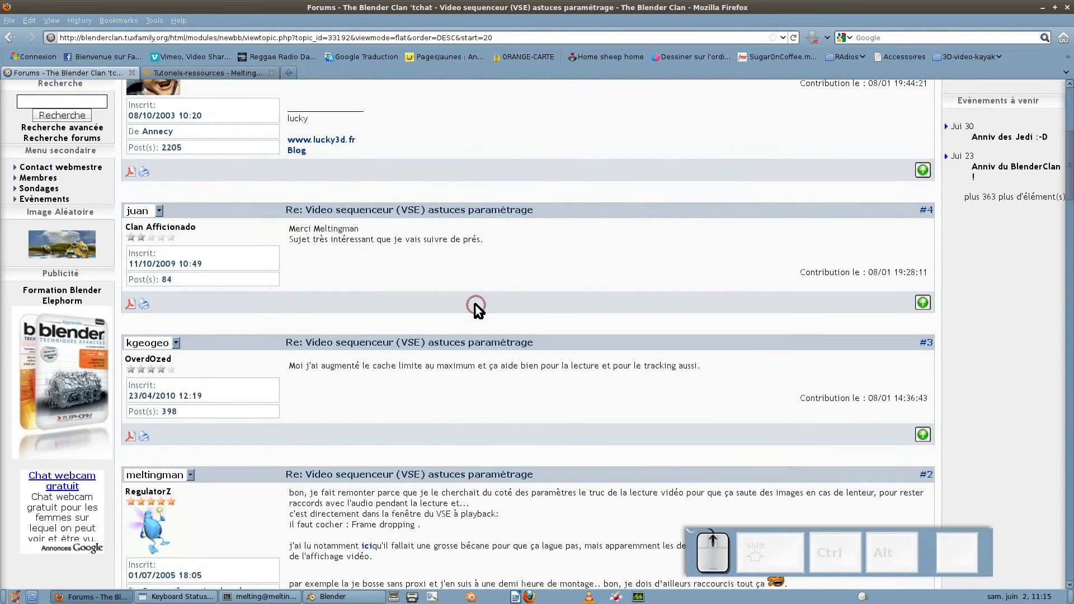
scroll(475, 305, "up", 5)
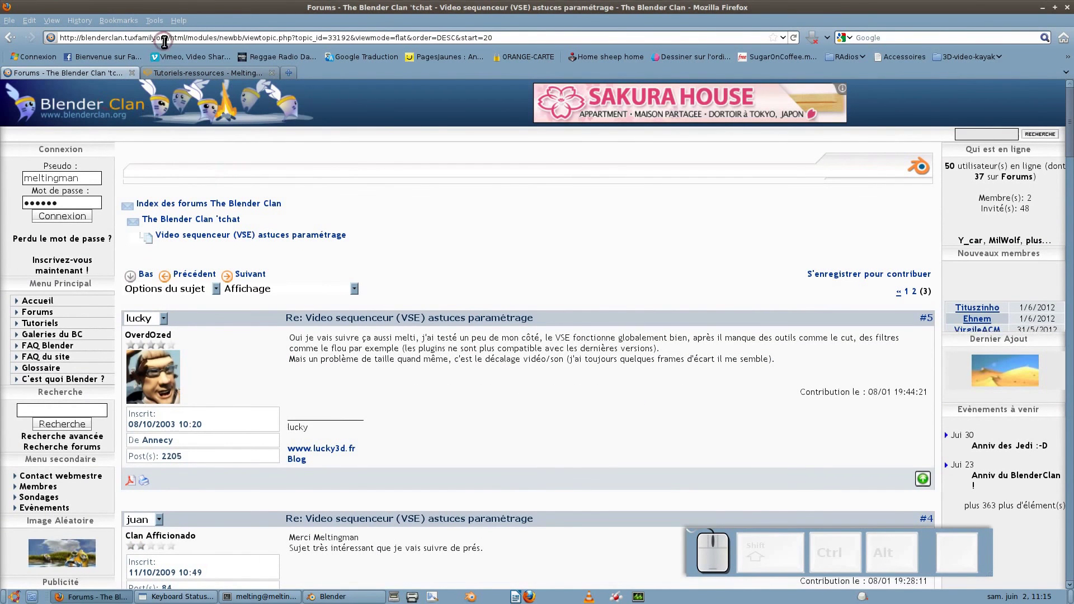
left_click(79, 412)
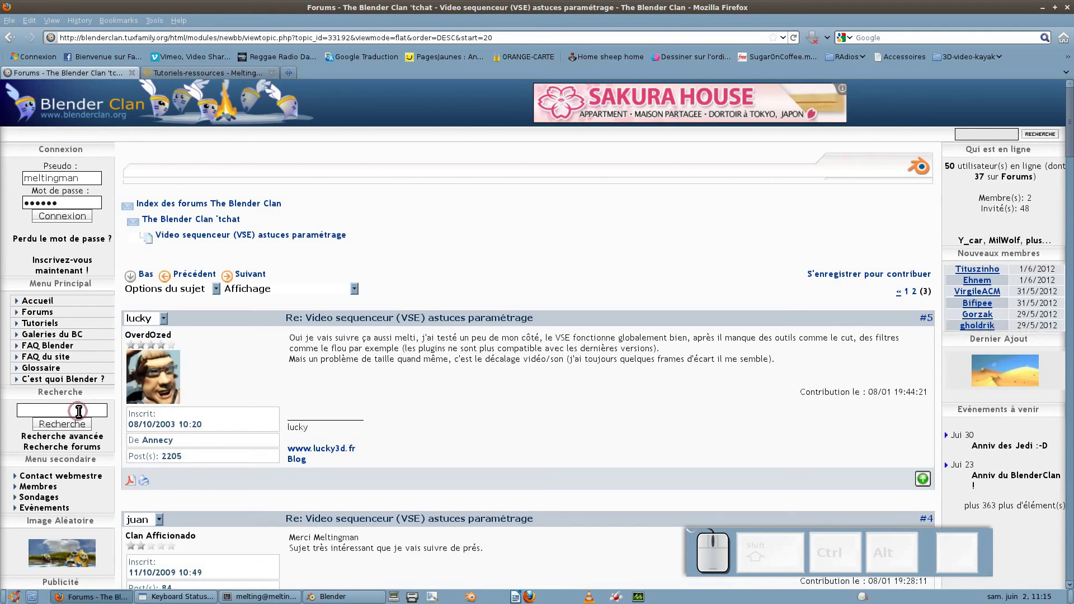
type("sequenceur")
key("Return")
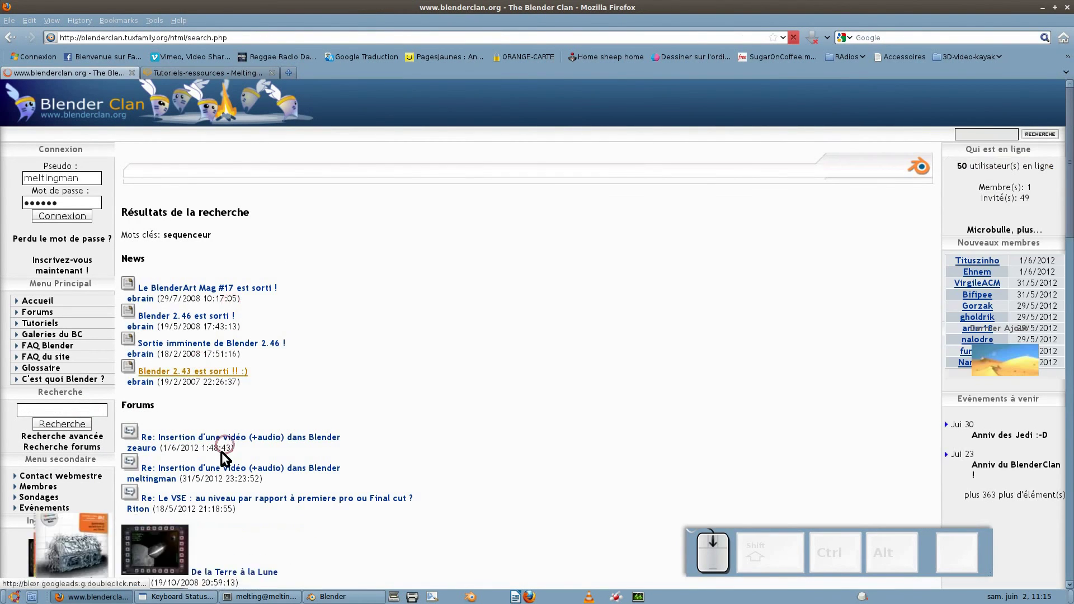
- Show all forum results of the search and browse on to their second page, looking for sequencer topics
scroll(222, 448, "down", 5)
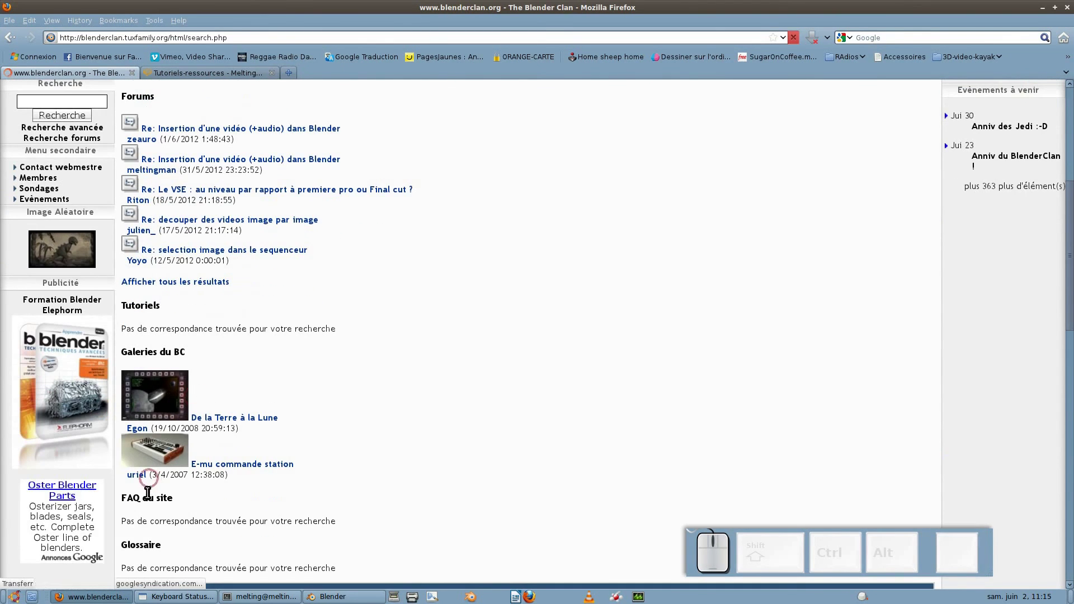
scroll(187, 425, "down", 1)
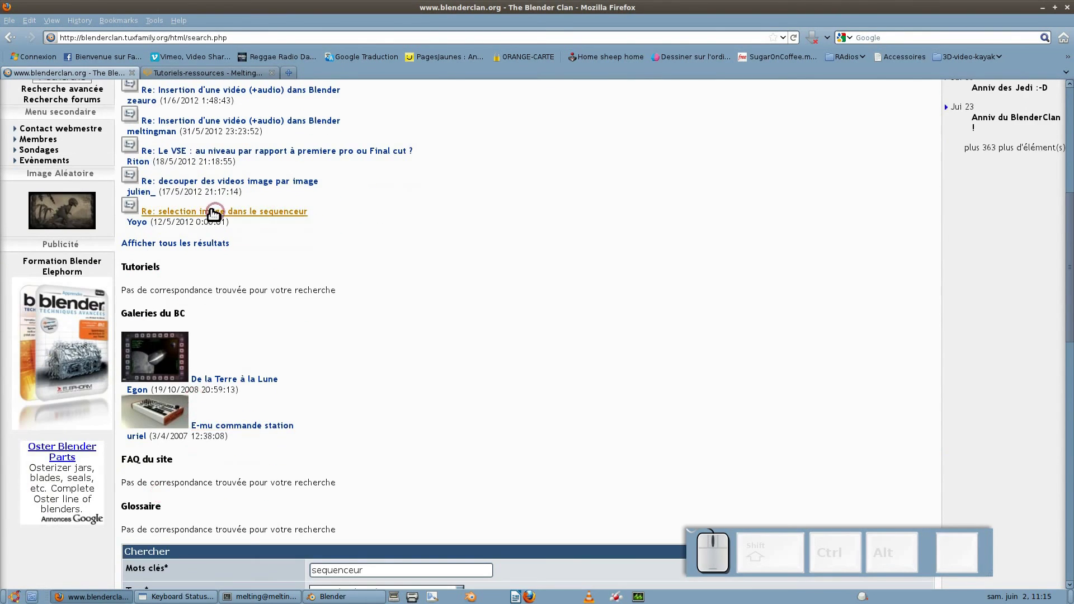
scroll(208, 221, "up", 3)
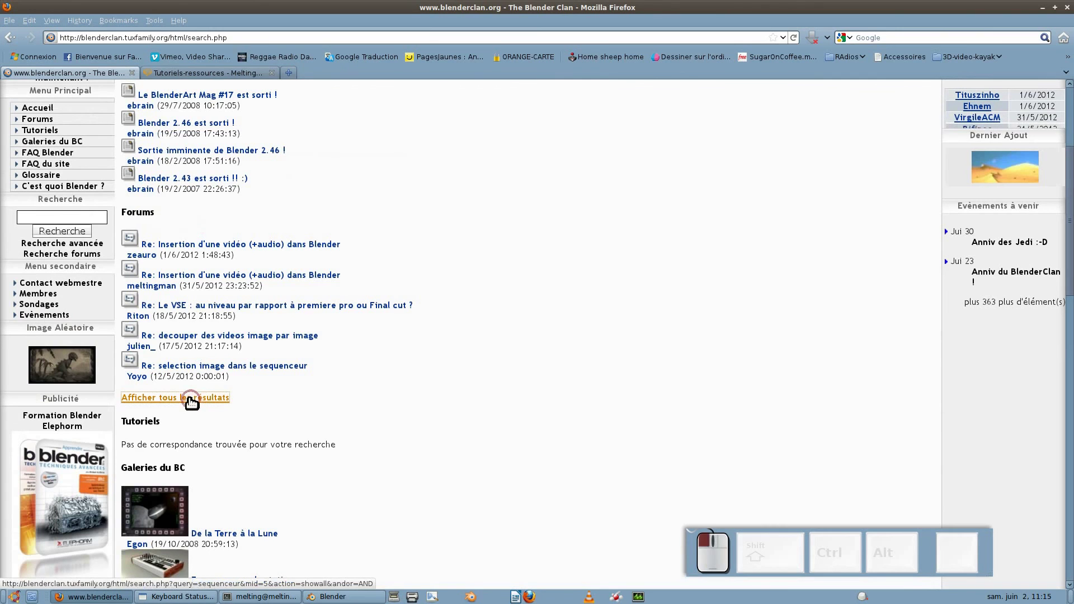
left_click(252, 247)
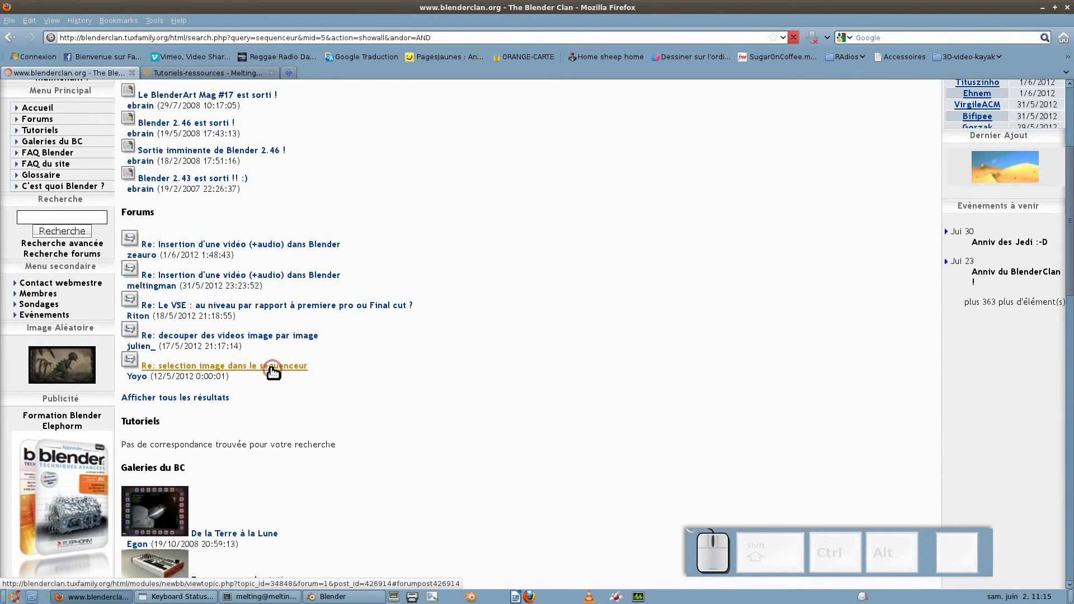
scroll(316, 402, "down", 5)
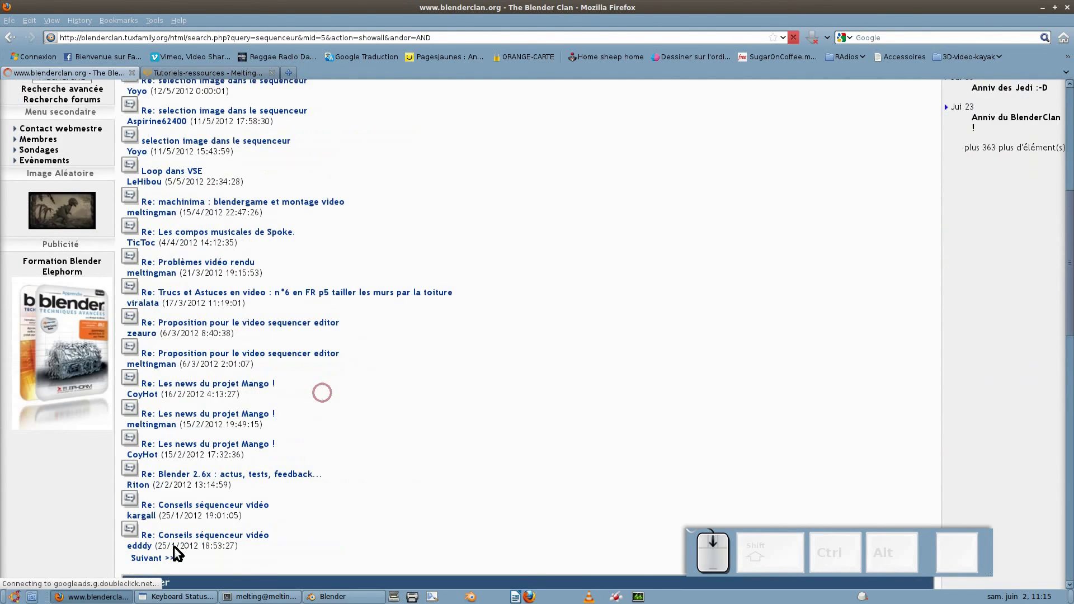
scroll(168, 551, "down", 2)
left_click(163, 482)
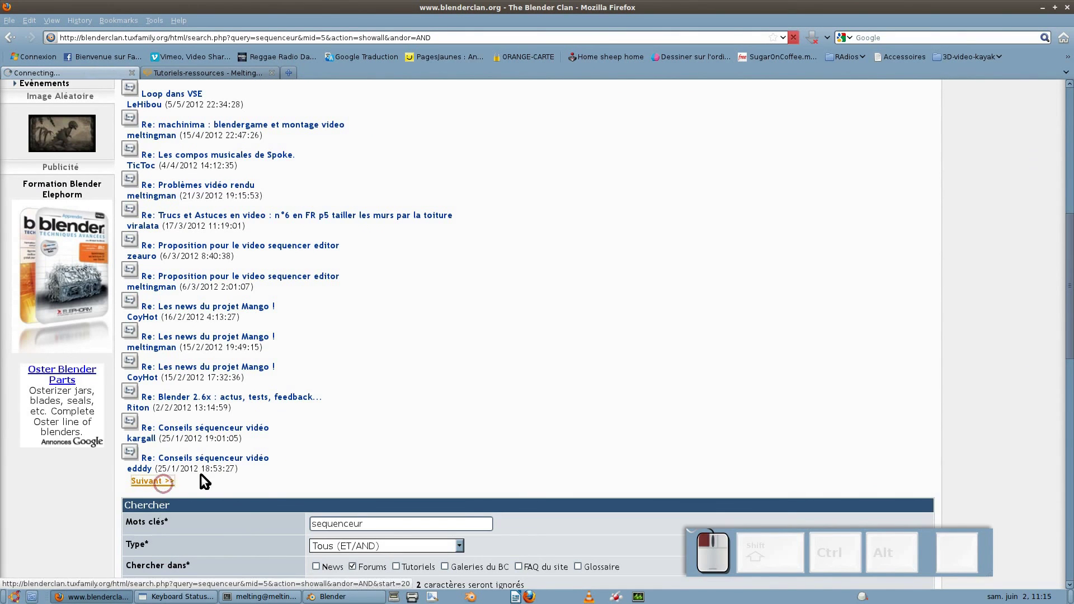
left_click(221, 370)
left_click(171, 202)
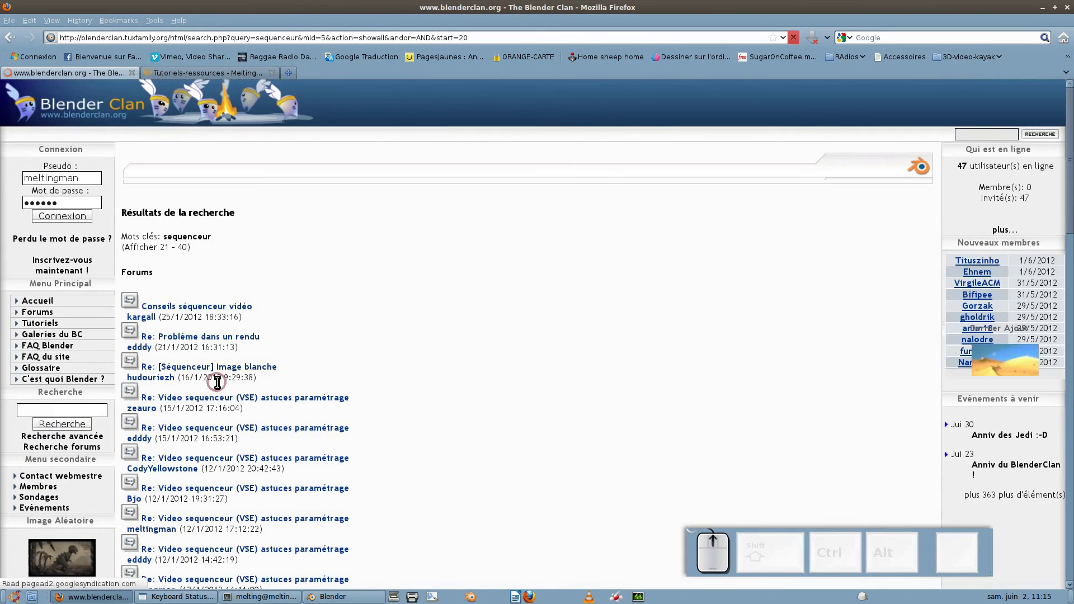
left_click(204, 307)
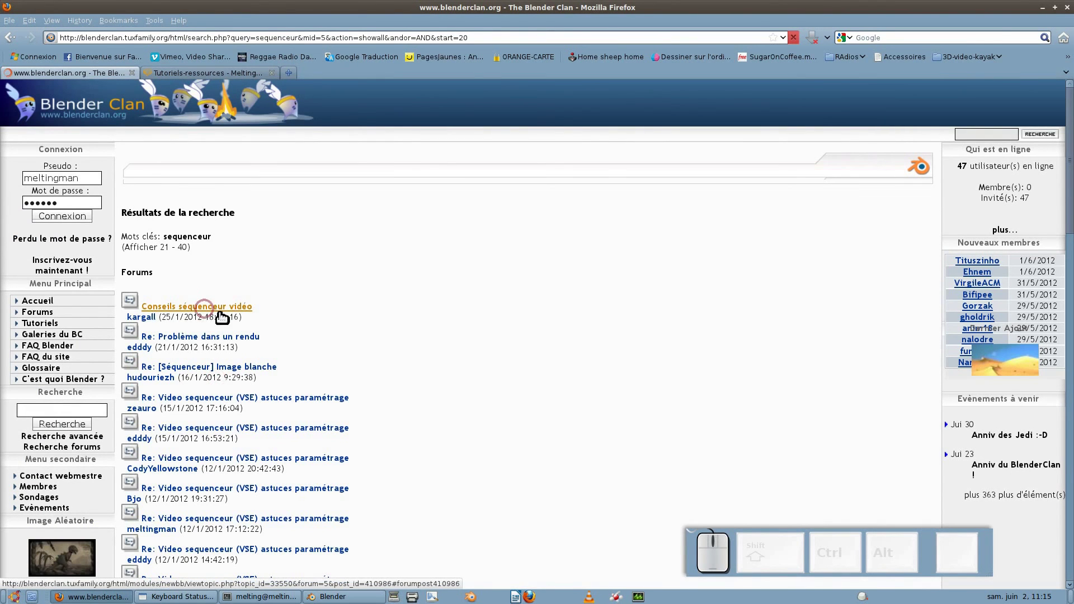
- Look through the "Meltingtuto1 : le montage vidéo. part 1" article on the Melting 3D blog, and switch back to Blender to check the render
left_click(194, 72)
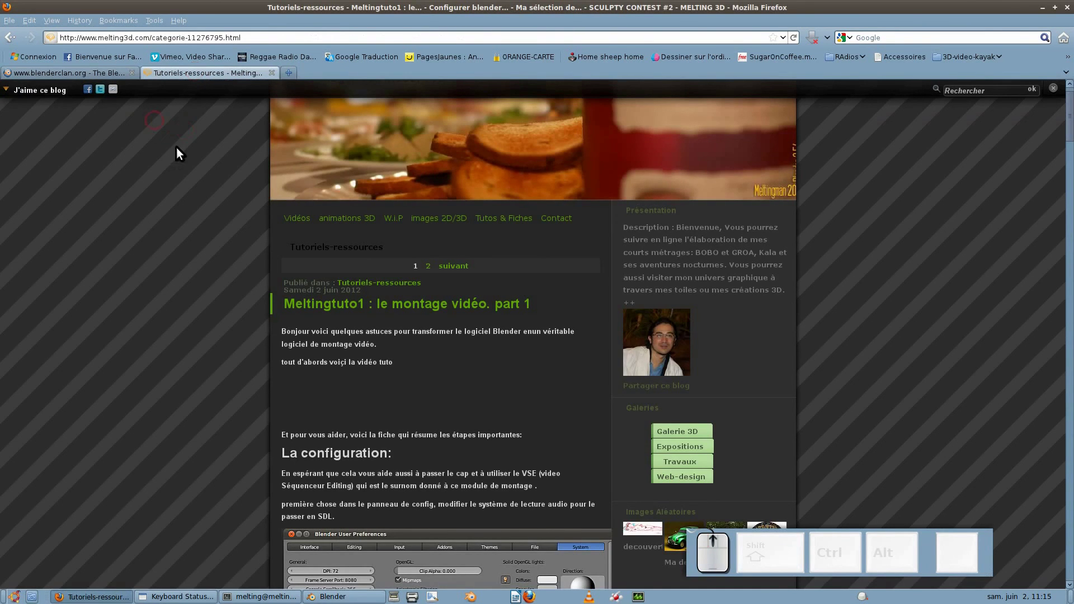
scroll(176, 147, "up", 1)
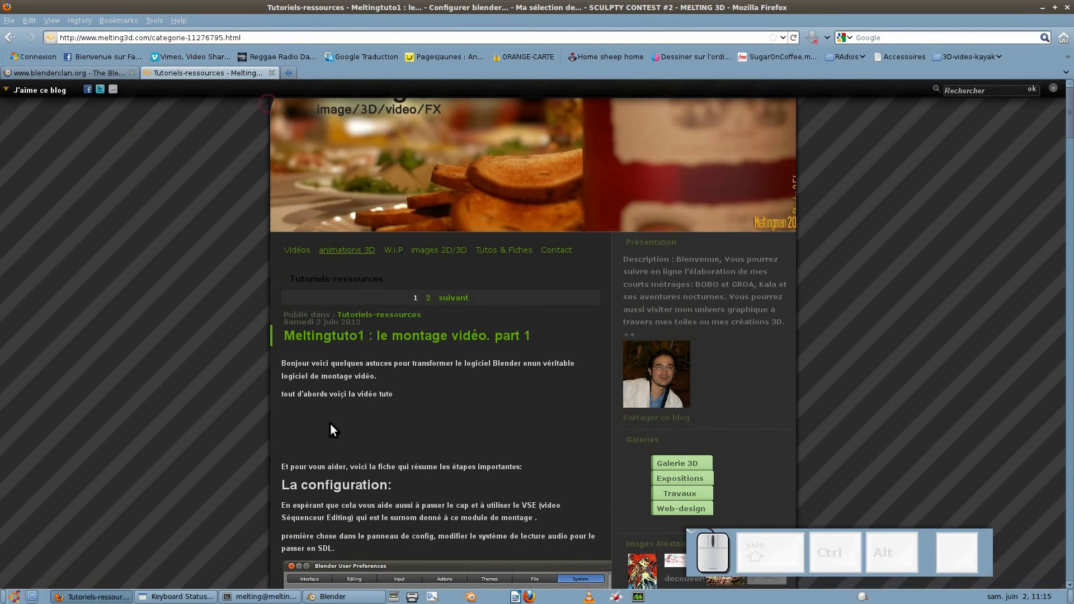
scroll(327, 374, "down", 5)
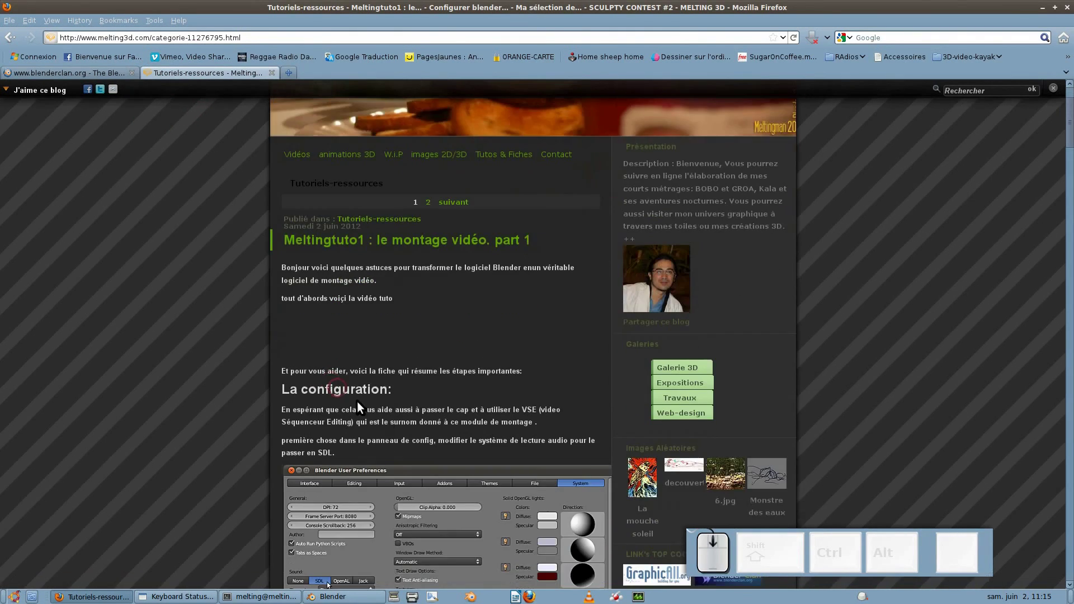
scroll(330, 357, "down", 12)
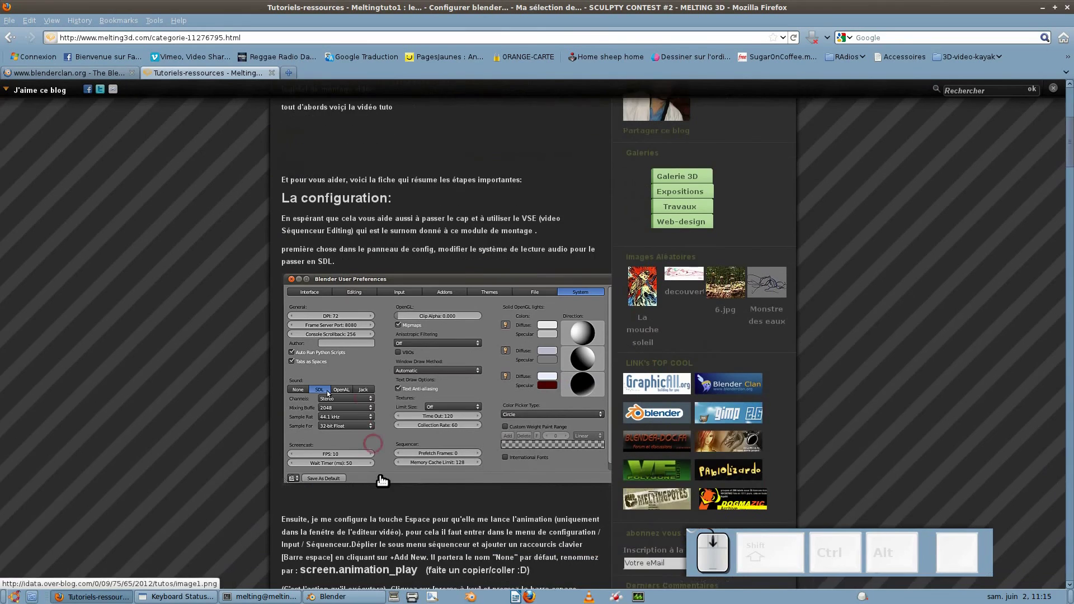
scroll(418, 316, "up", 1)
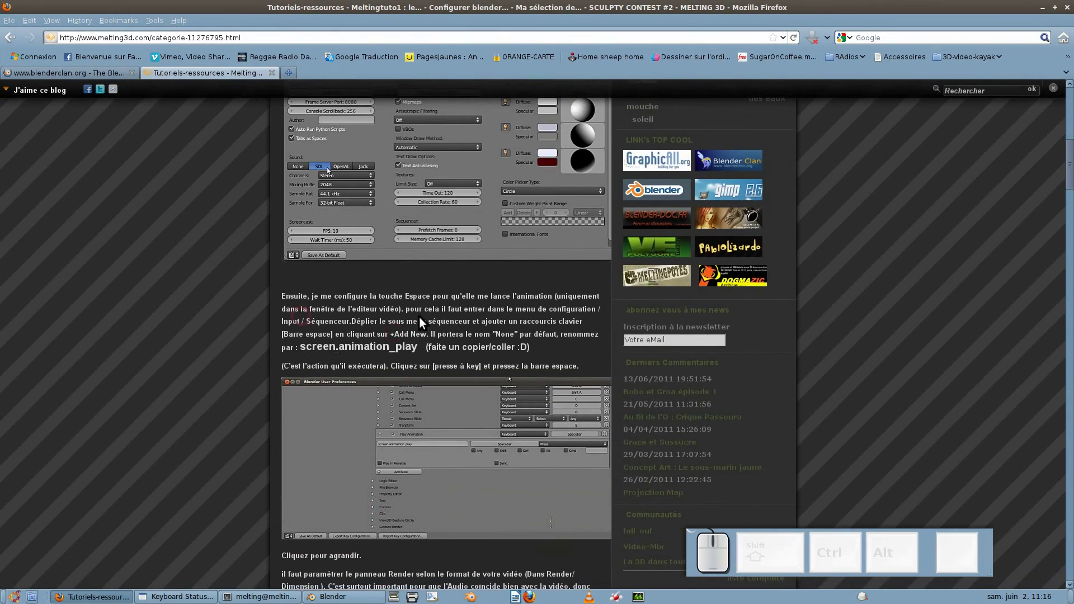
scroll(414, 412, "down", 7)
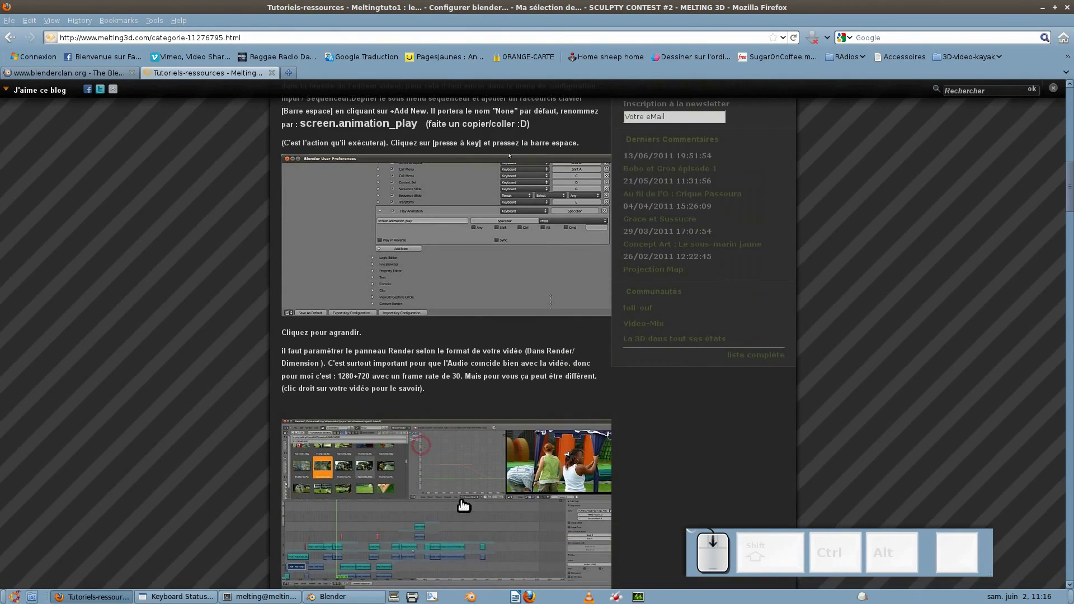
scroll(413, 456, "down", 4)
scroll(401, 434, "up", 10)
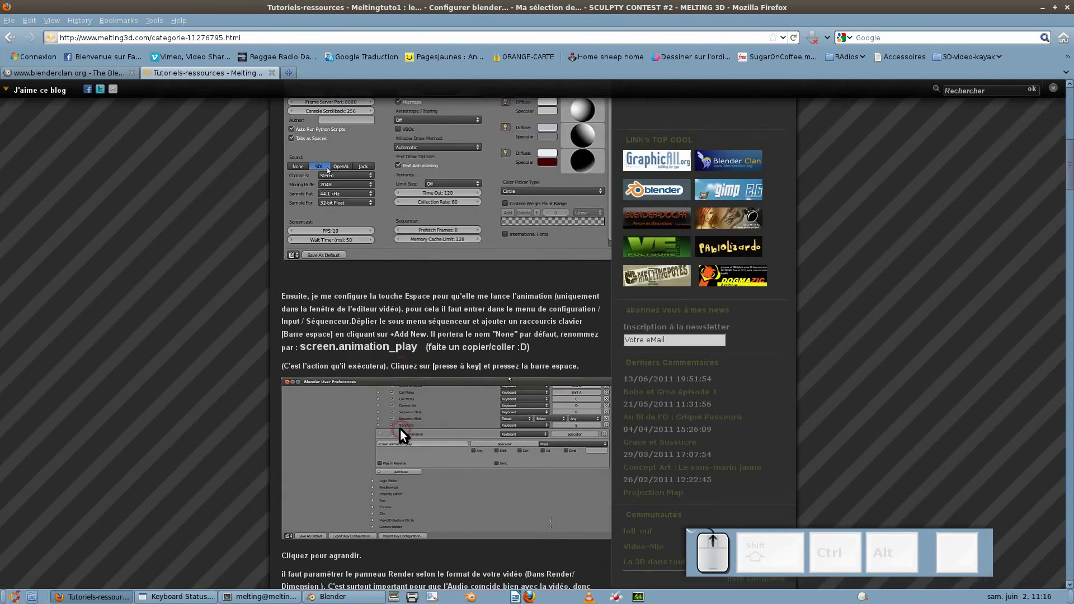
scroll(400, 431, "up", 6)
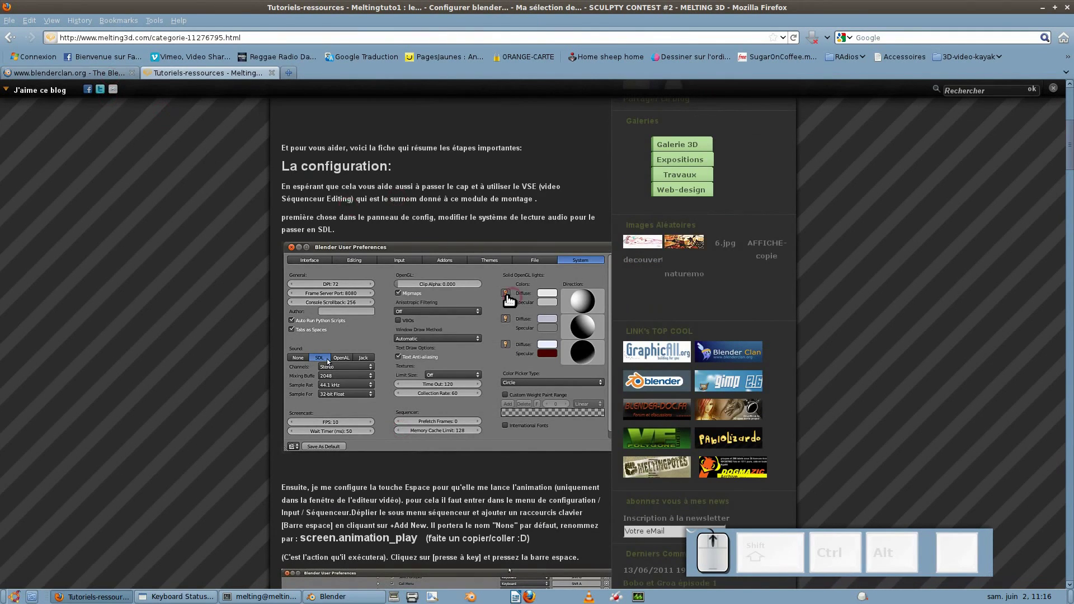
scroll(509, 300, "up", 10)
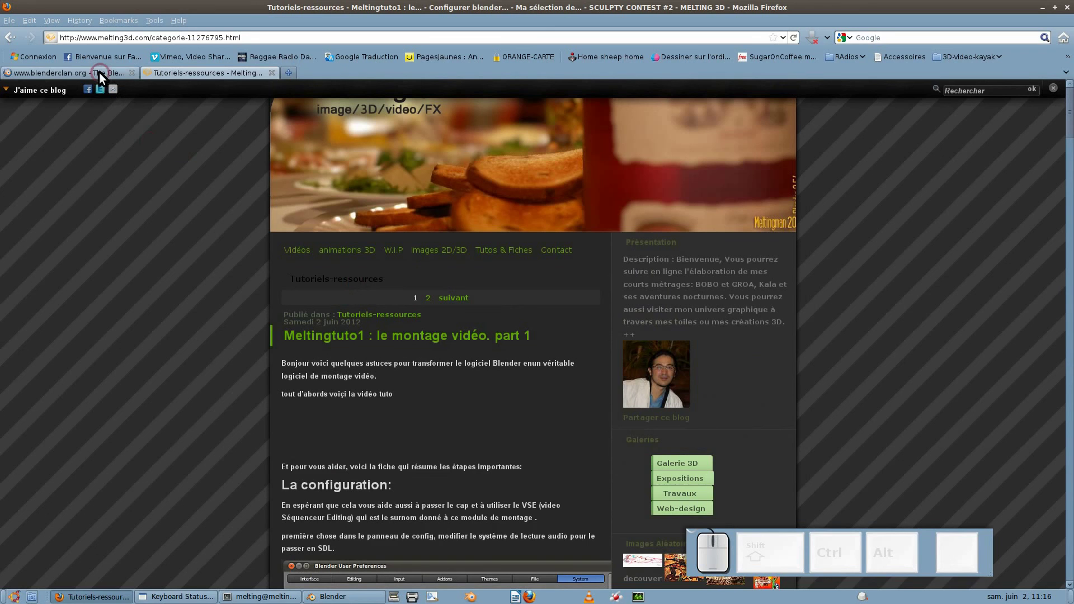
left_click(313, 597)
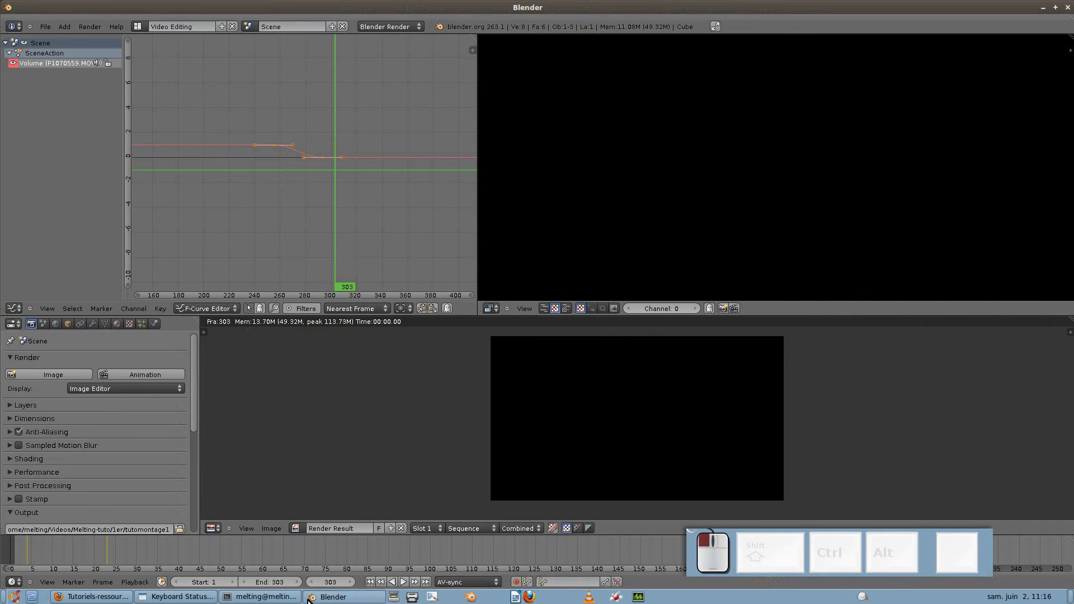